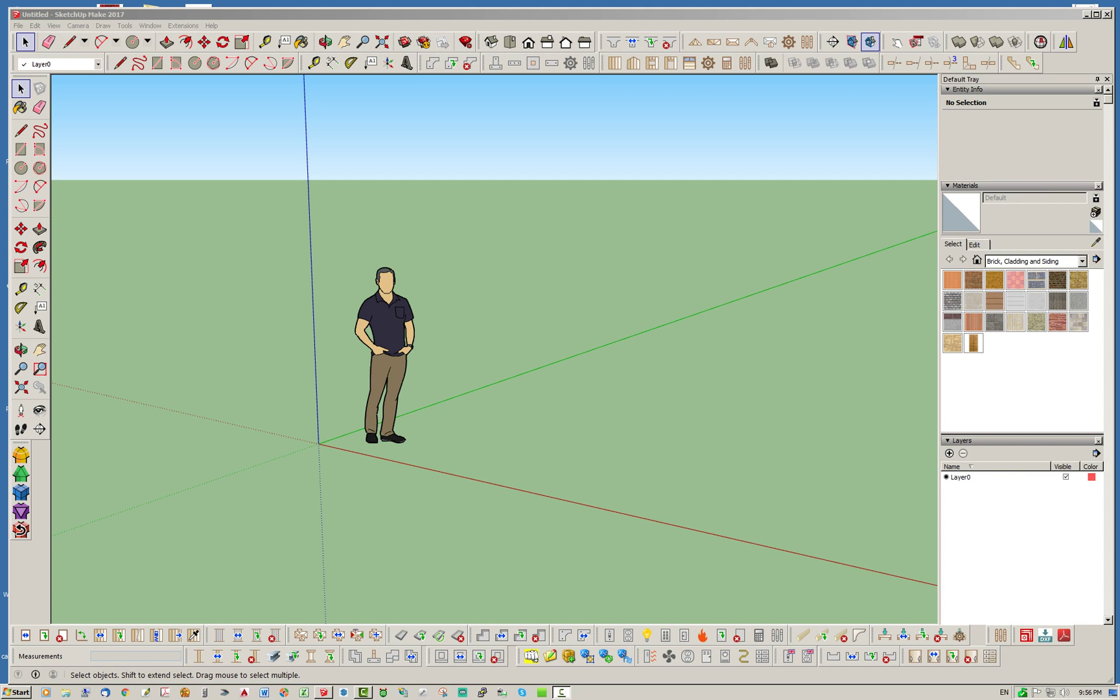
# - Review the Medeek Foundation global settings on general options, annotations and construction dimensions, leaving them as they are
pyautogui.click(589, 62)
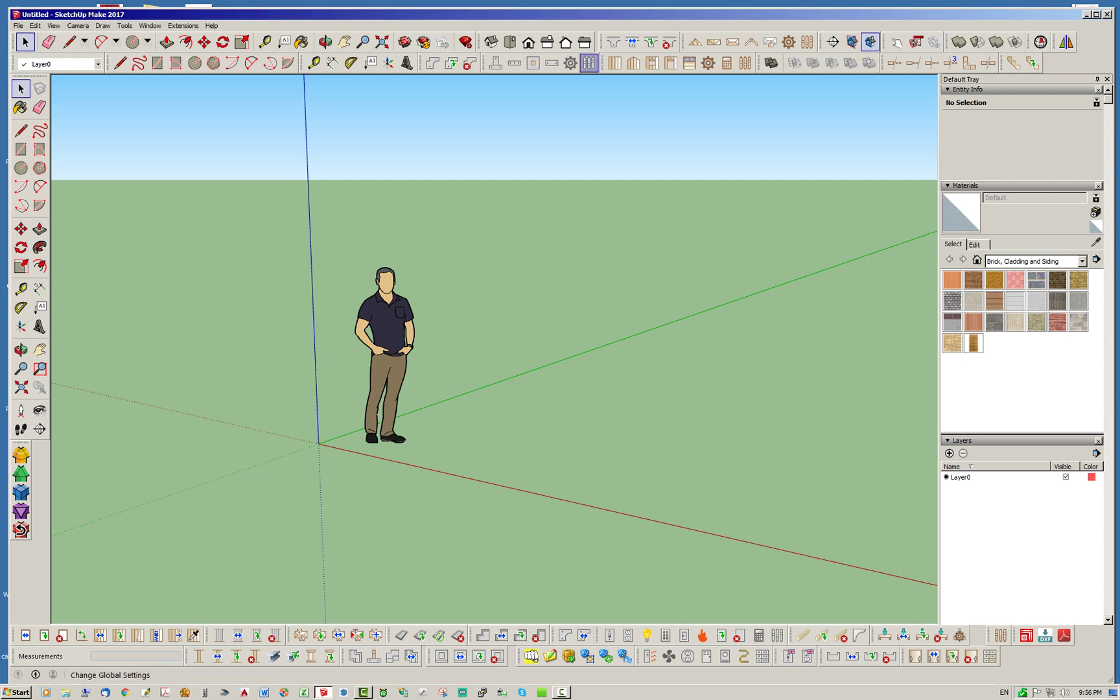
pyautogui.moveTo(498, 114); pyautogui.dragTo(480, 114)
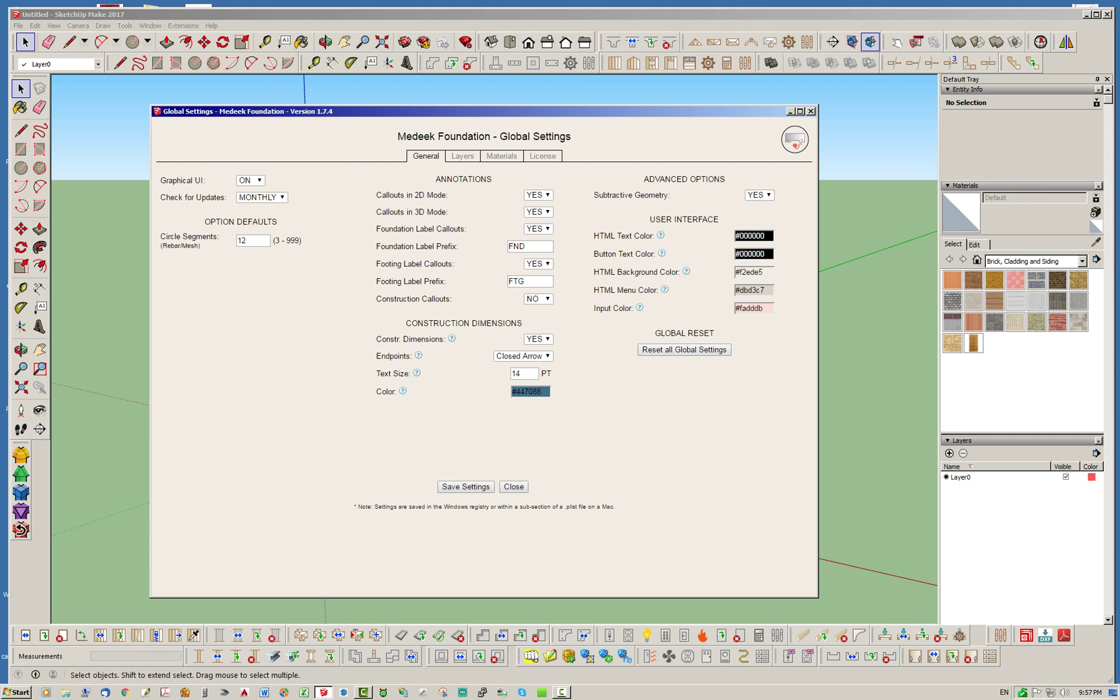
pyautogui.click(513, 486)
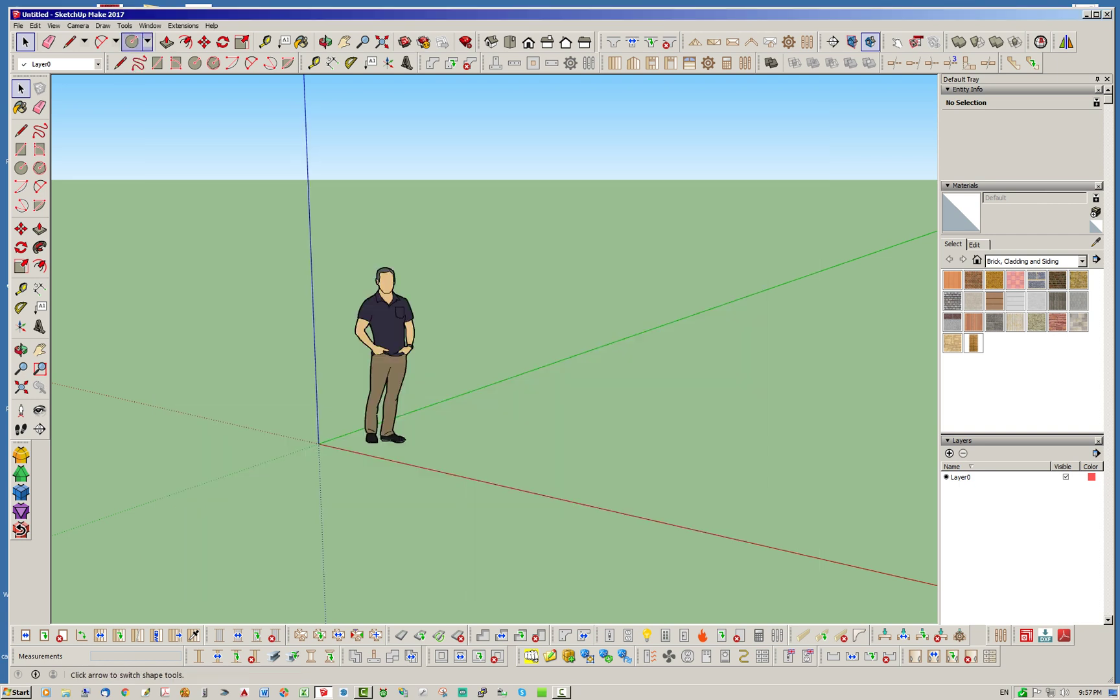
# - Create a guide grid with 1' spacing on the ground plane, starting at the origin and running along the red axis
pyautogui.click(125, 25)
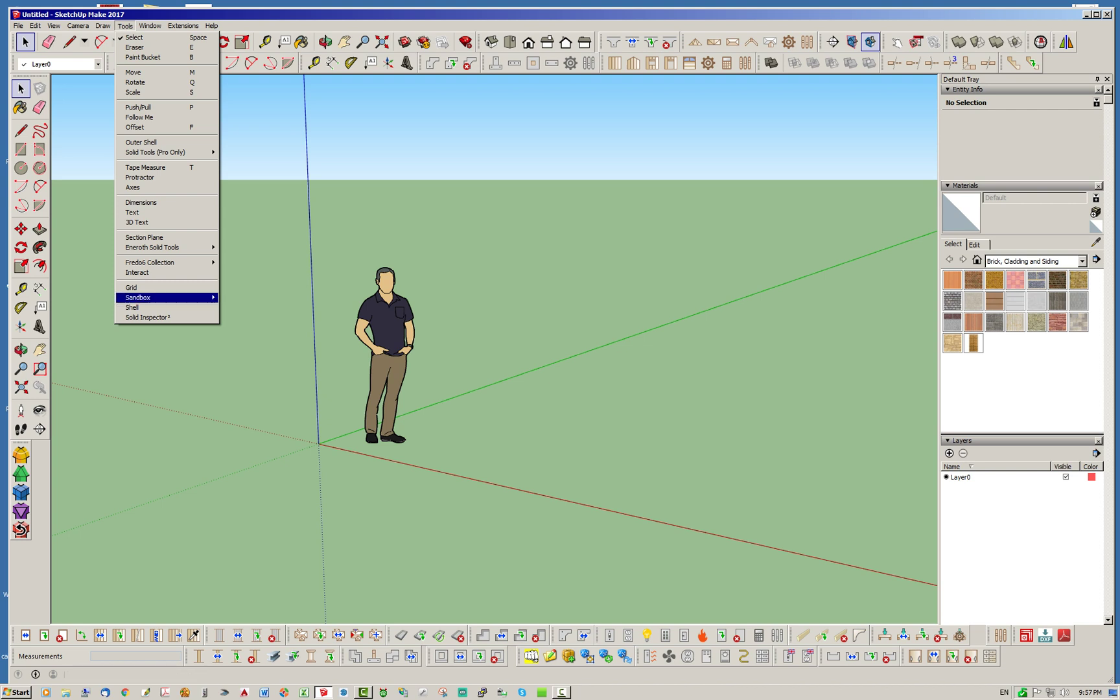
pyautogui.click(133, 287)
pyautogui.click(318, 443)
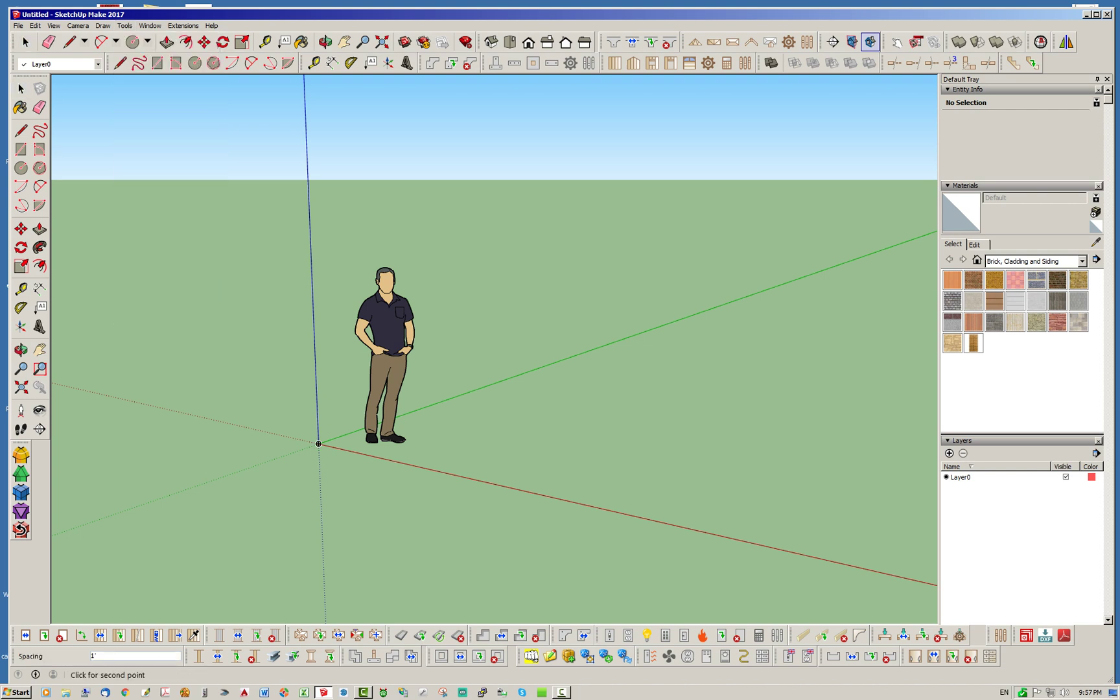
pyautogui.scroll(-3, 101, 327)
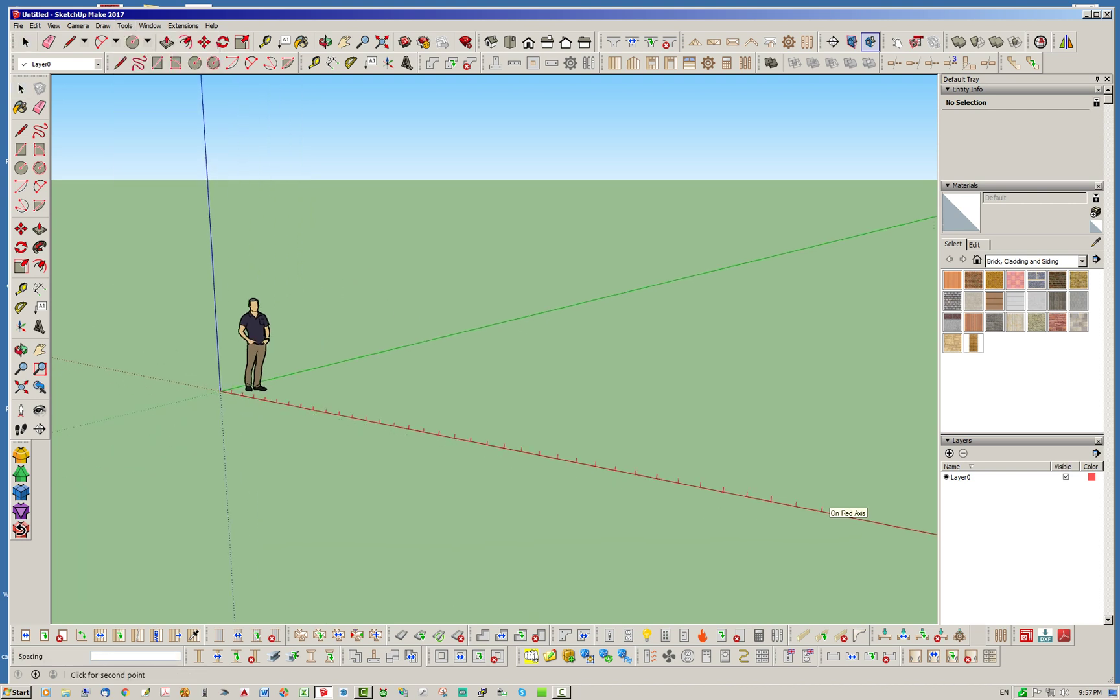
pyautogui.click(822, 512)
pyautogui.click(818, 319)
# - Begin a Slab on Grade foundation with a Polygon outline
pyautogui.moveTo(494, 319); pyautogui.dragTo(494, 415, button='middle')
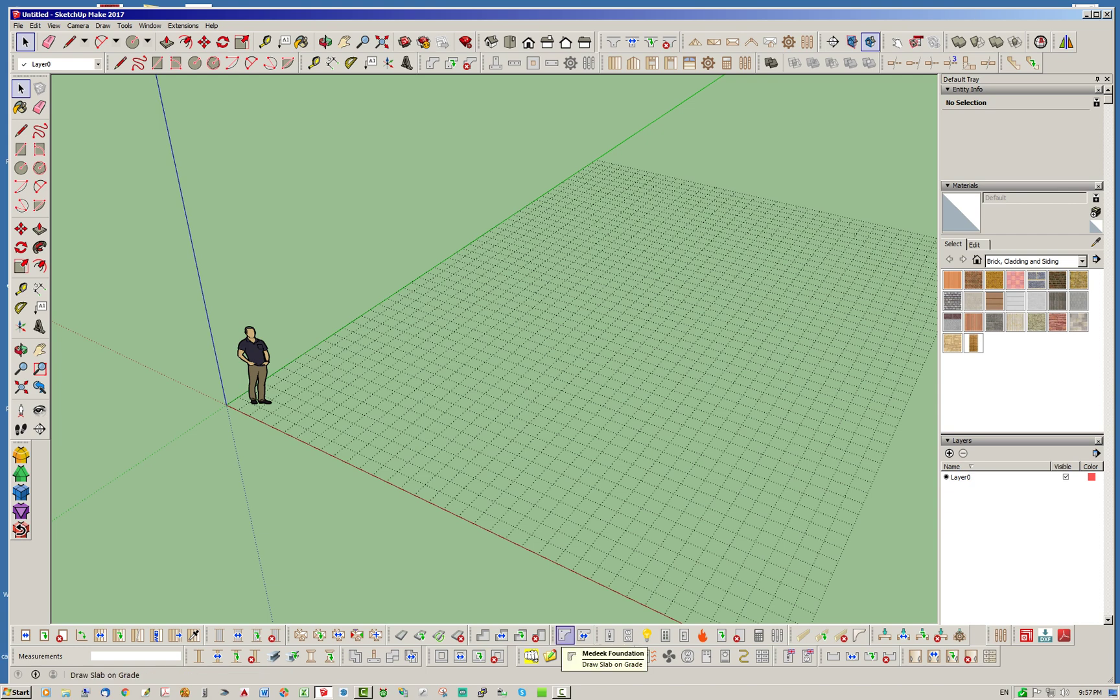
pyautogui.click(564, 635)
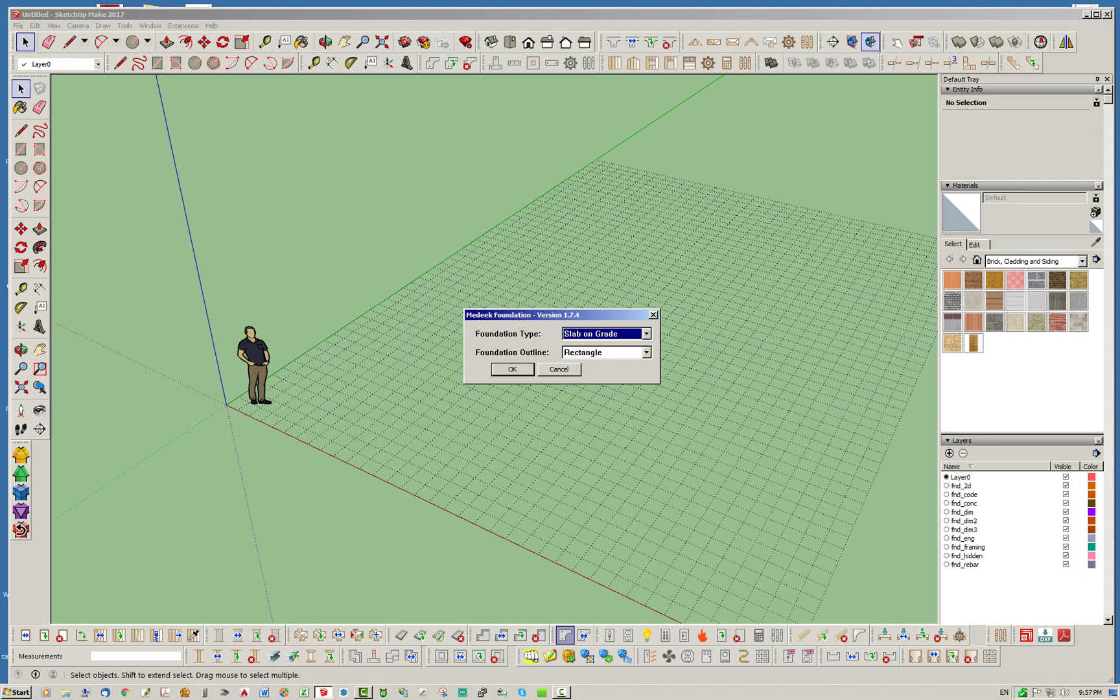
pyautogui.click(646, 352)
pyautogui.click(602, 374)
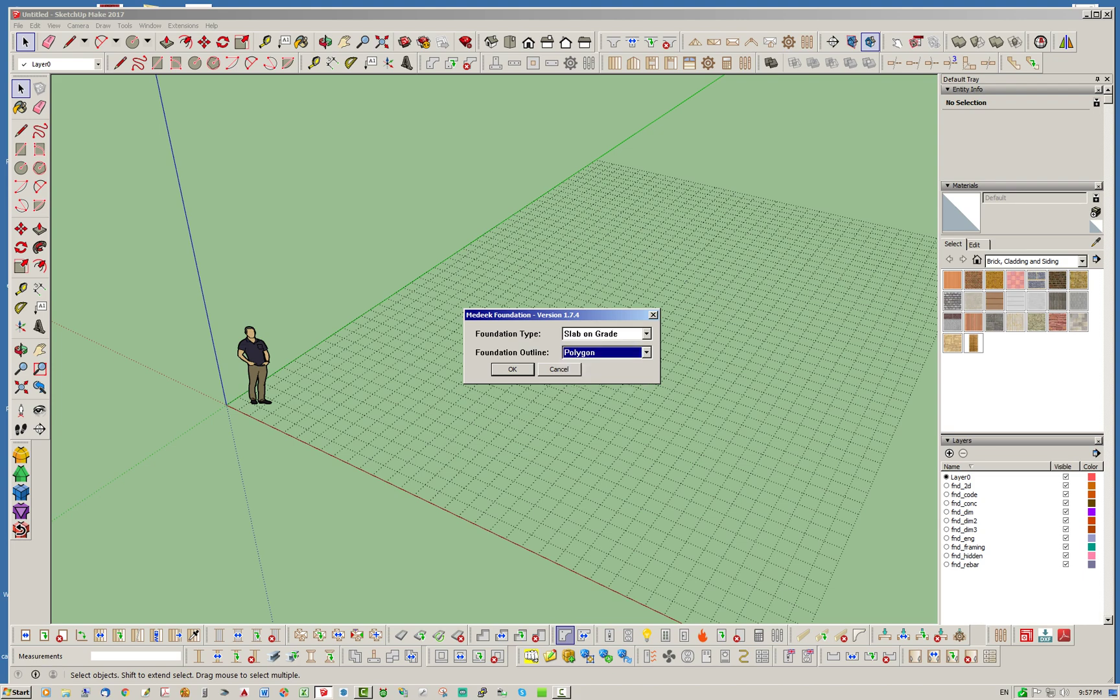
pyautogui.press('Return')
# - Draw a closed L-shaped foundation outline on the grid with 16', 10' and 12' edges, a 28' far side and a 24' closing side
pyautogui.scroll(4, 454, 402)
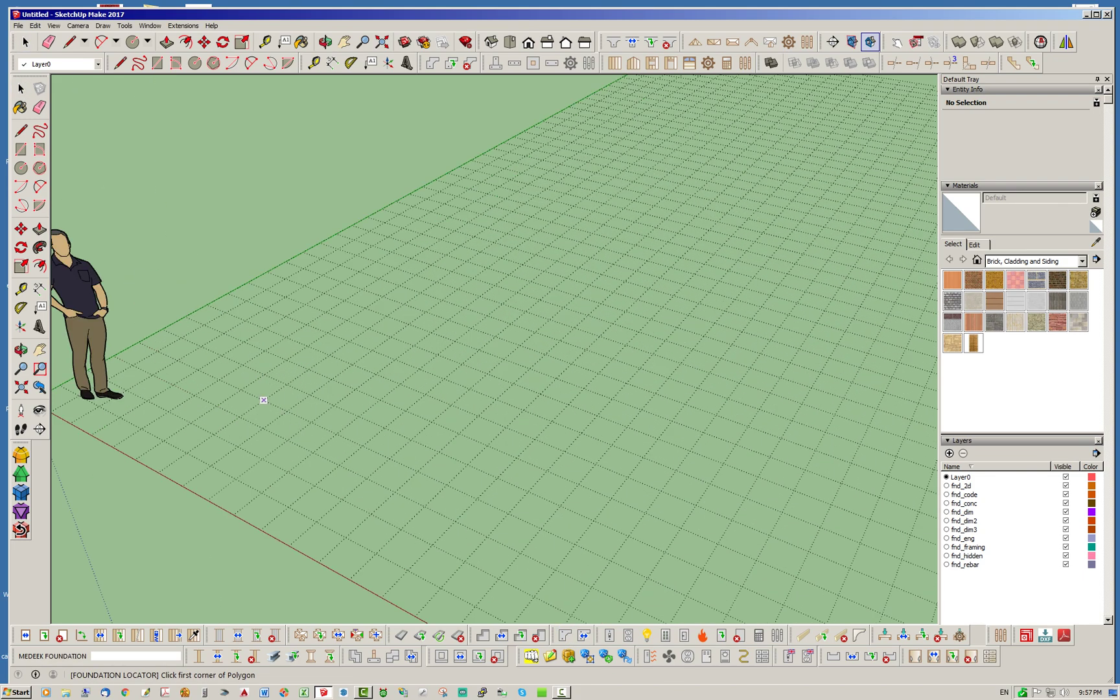
pyautogui.click(259, 399)
pyautogui.scroll(-3, 162, 341)
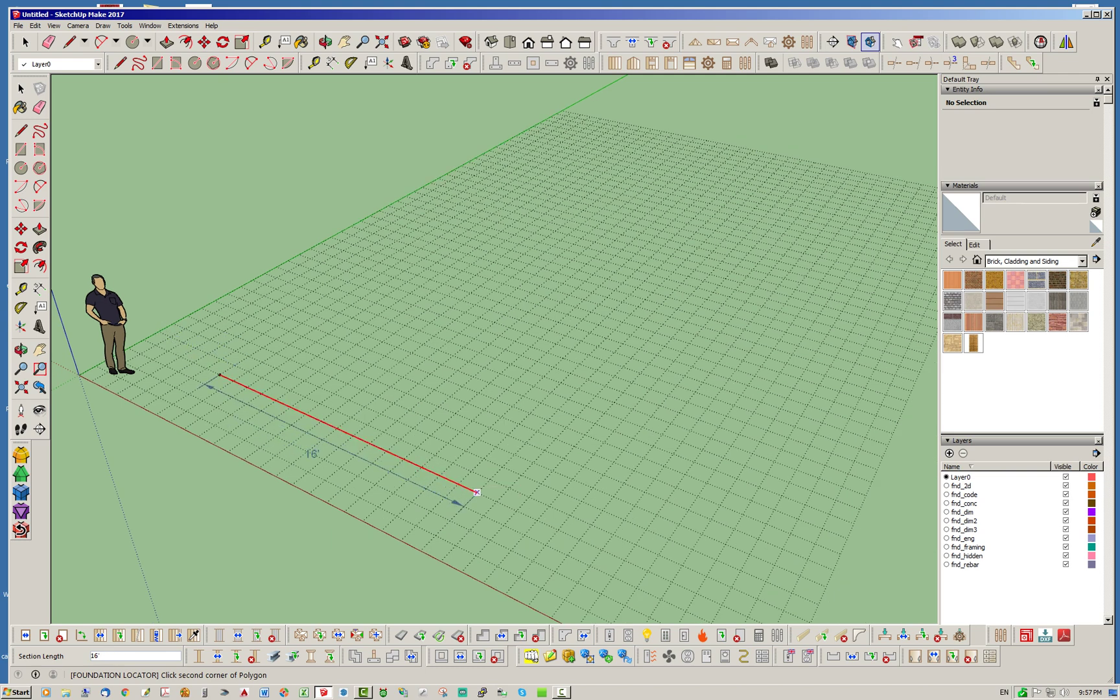
pyautogui.click(476, 491)
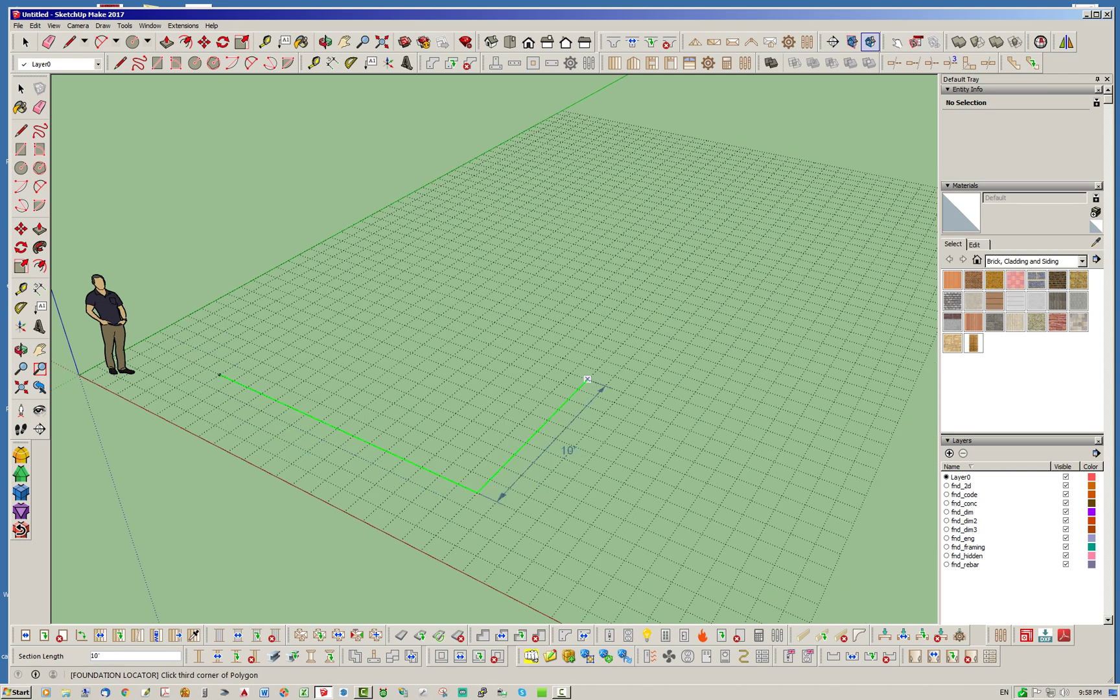
pyautogui.click(587, 379)
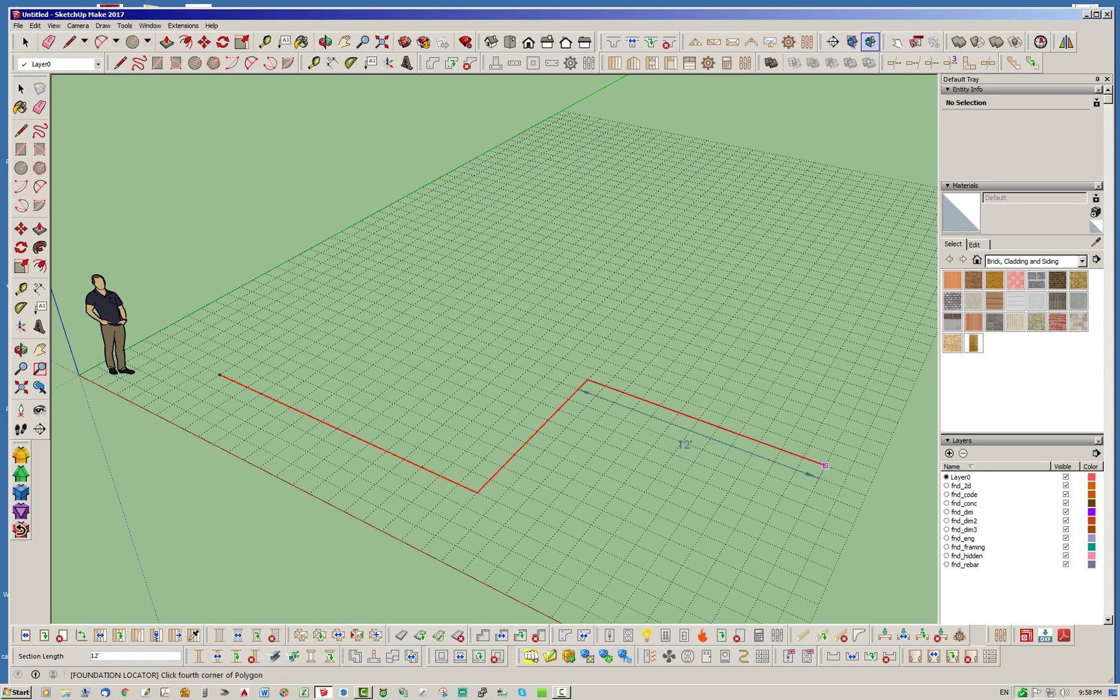
pyautogui.click(825, 464)
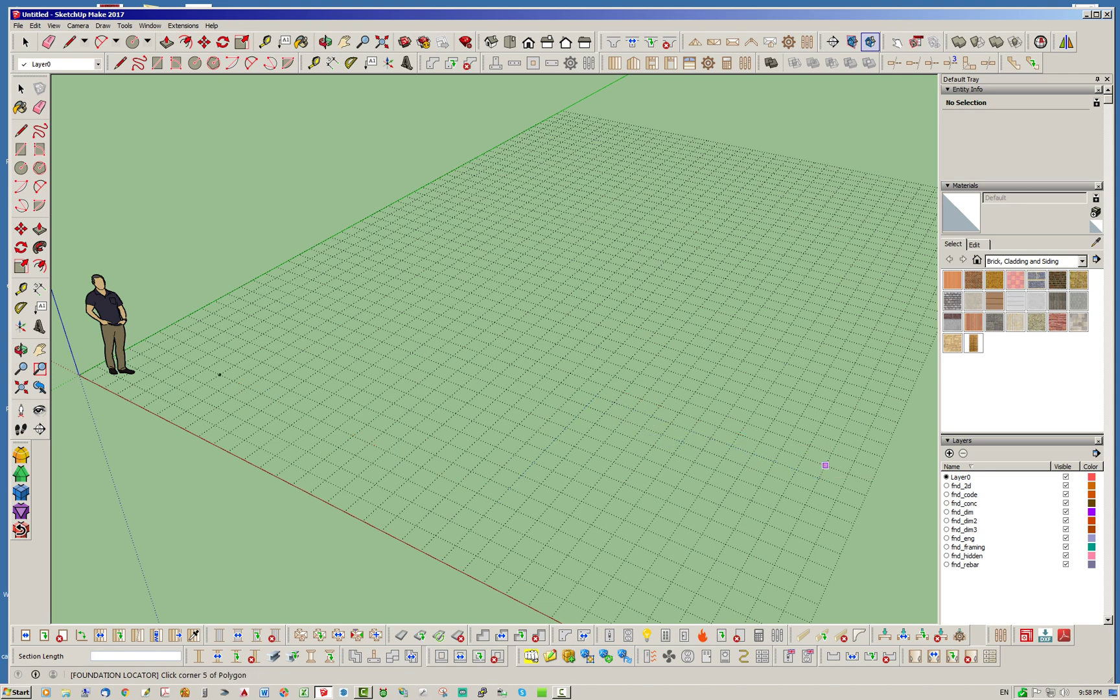
pyautogui.click(896, 326)
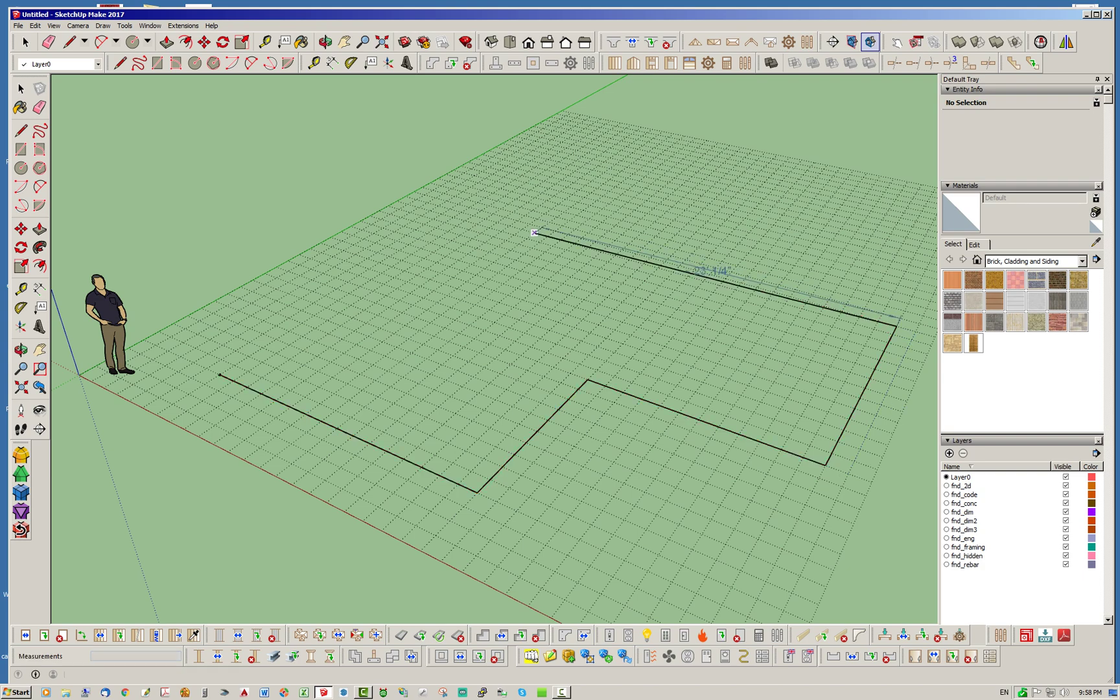
pyautogui.moveTo(532, 233); pyautogui.dragTo(645, 239, button='middle')
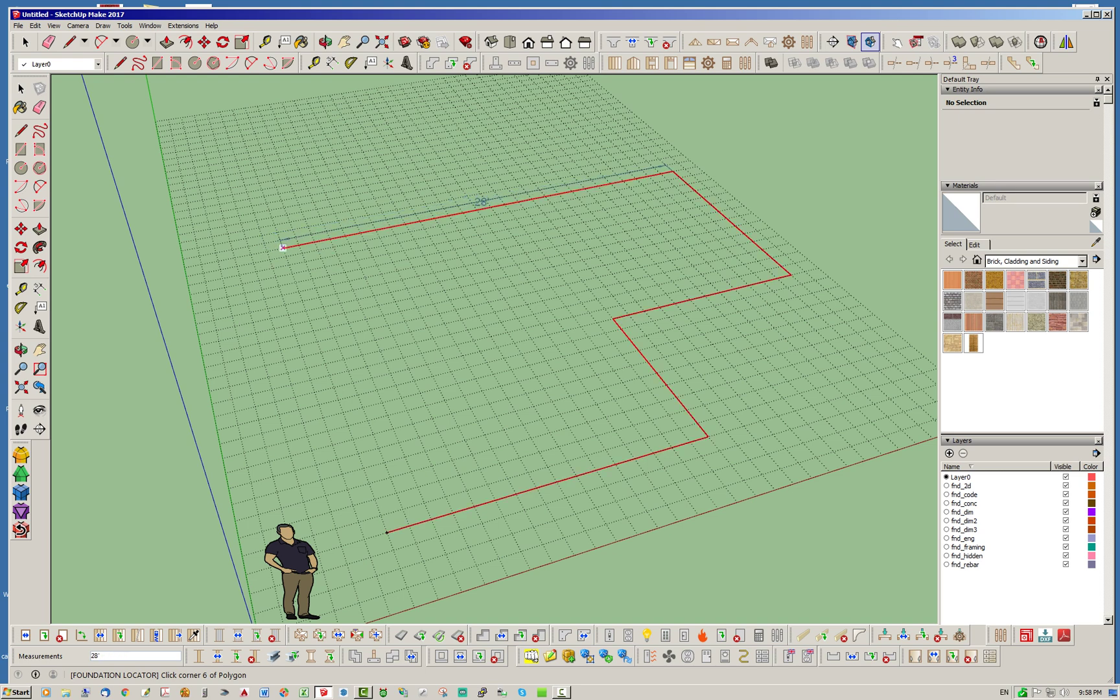
pyautogui.click(283, 247)
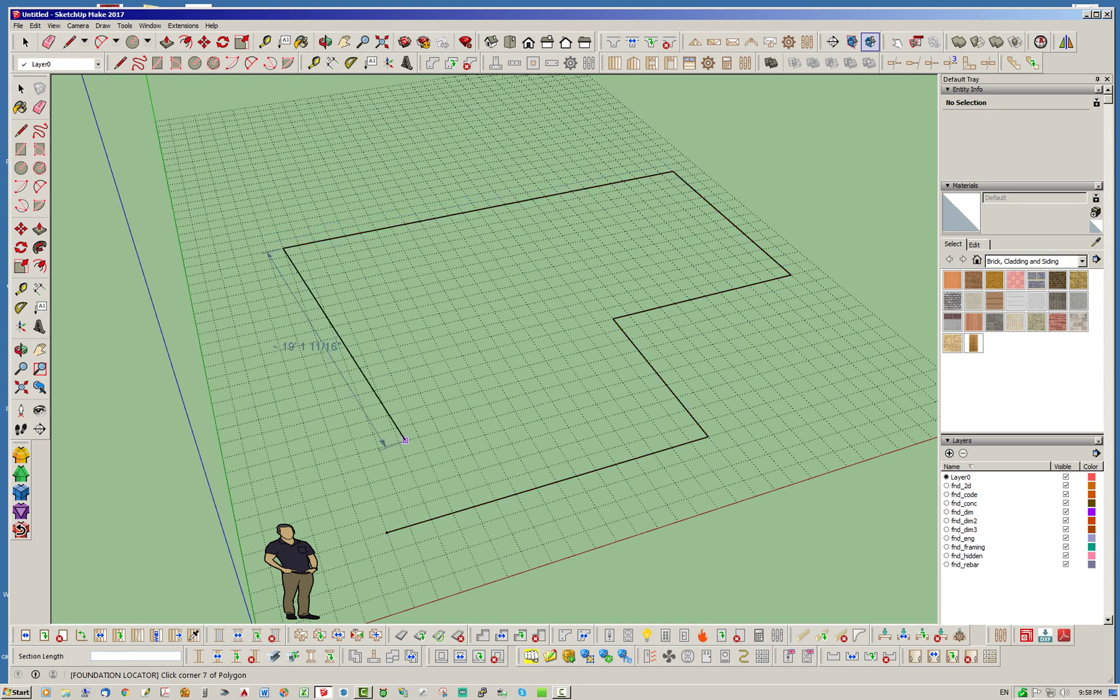
pyautogui.click(386, 532)
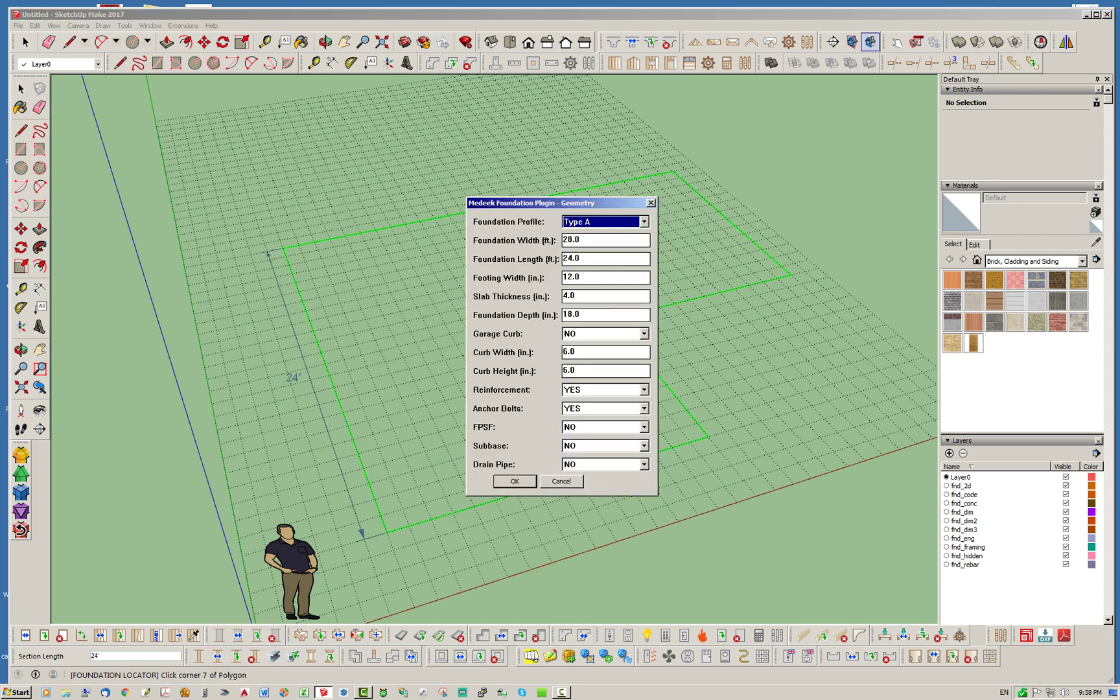
# - Set the slab reinforcement type to #3-BAR and generate the Type A foundation, keeping the default geometry and anchor bolt values
pyautogui.press('Return')
pyautogui.click(649, 371)
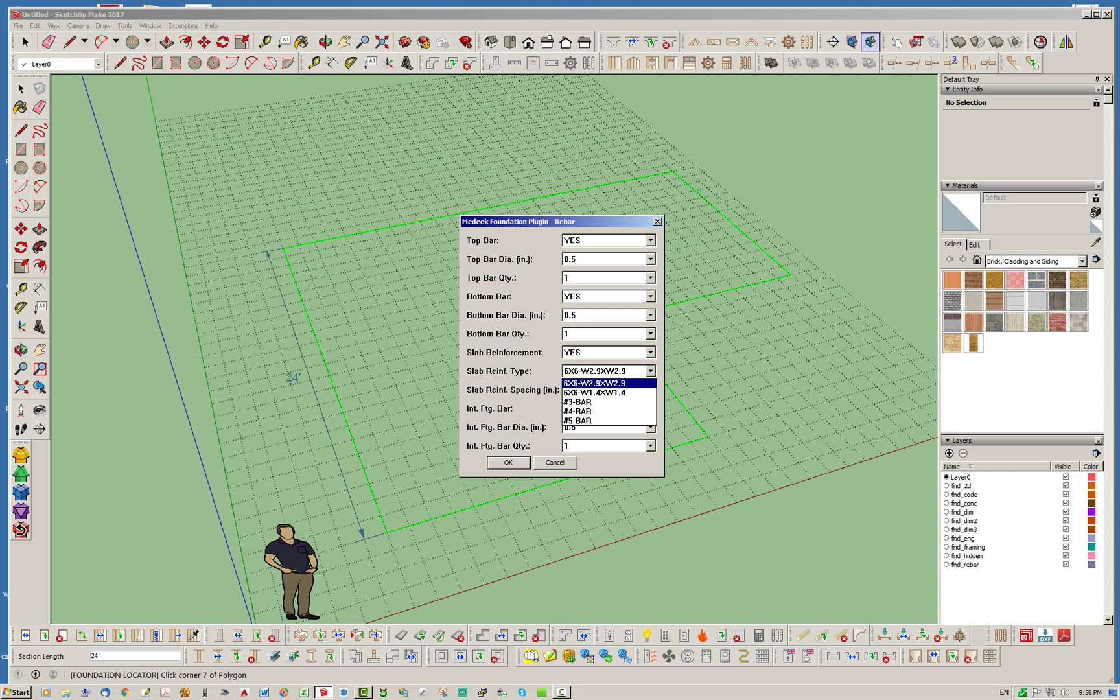
pyautogui.click(577, 402)
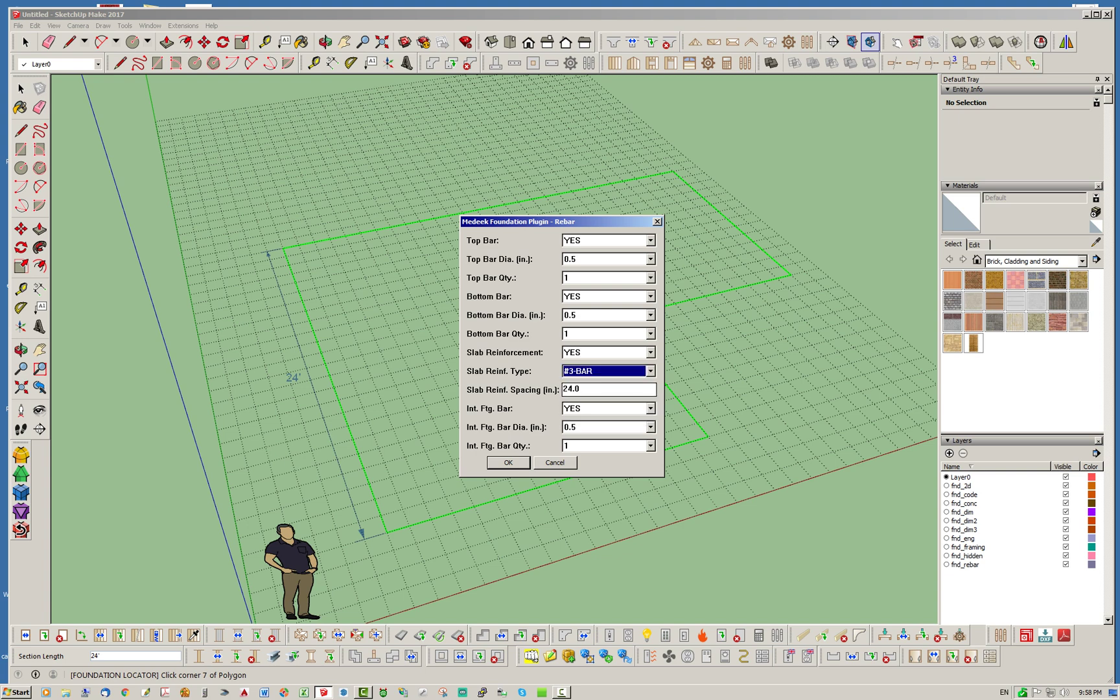
pyautogui.click(649, 370)
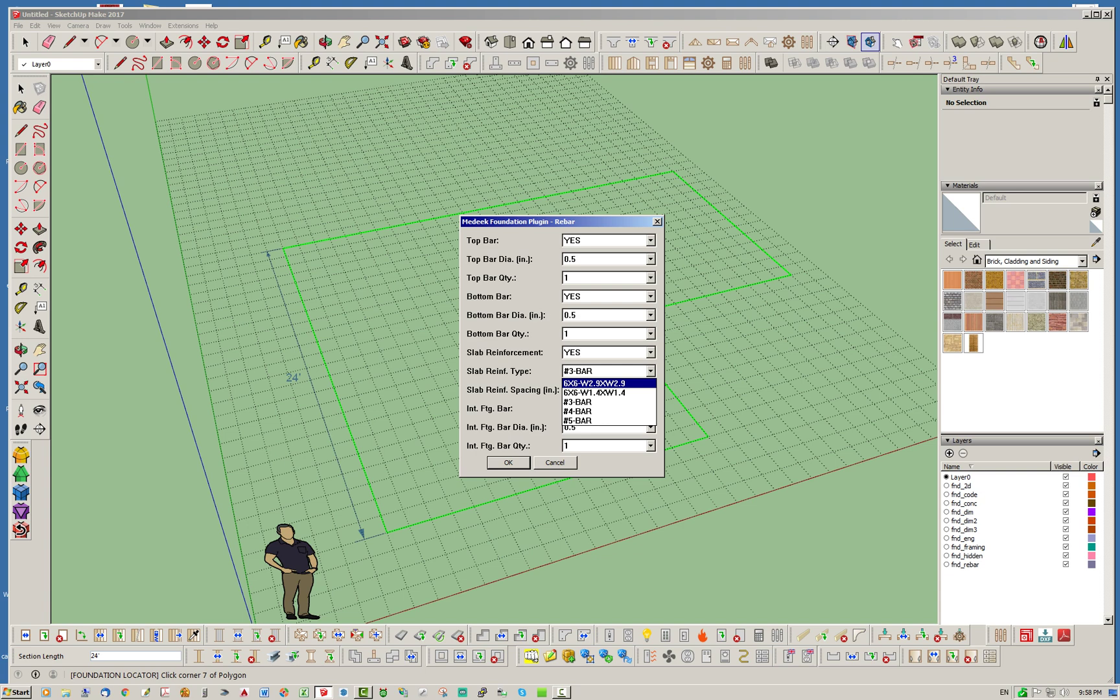
pyautogui.click(577, 401)
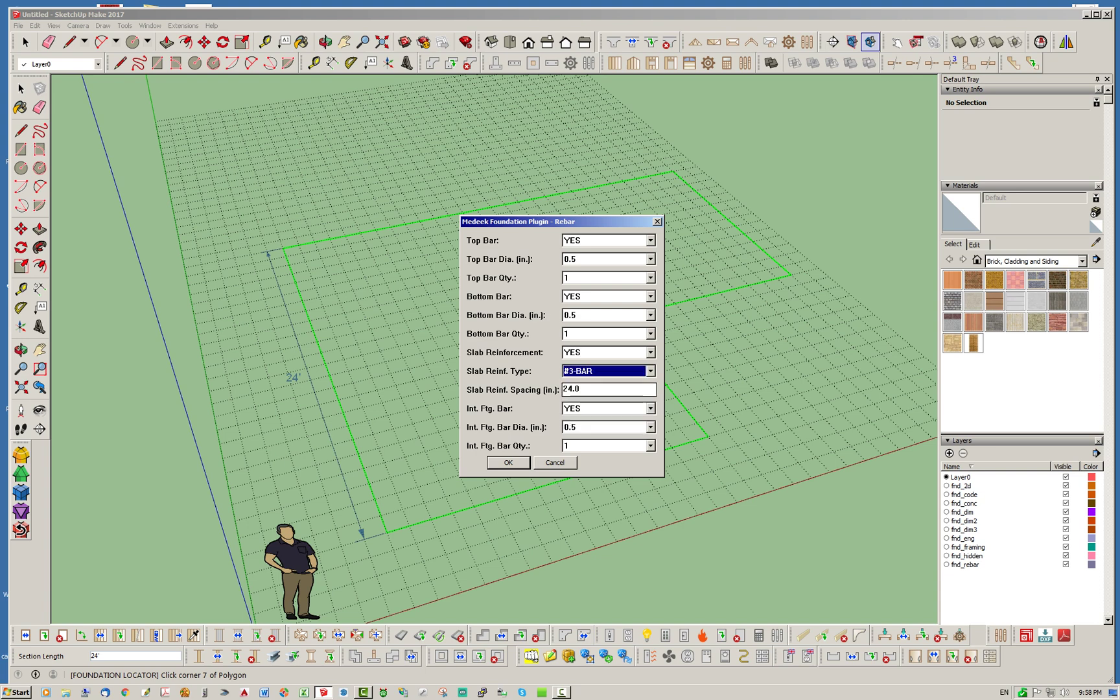
pyautogui.click(508, 462)
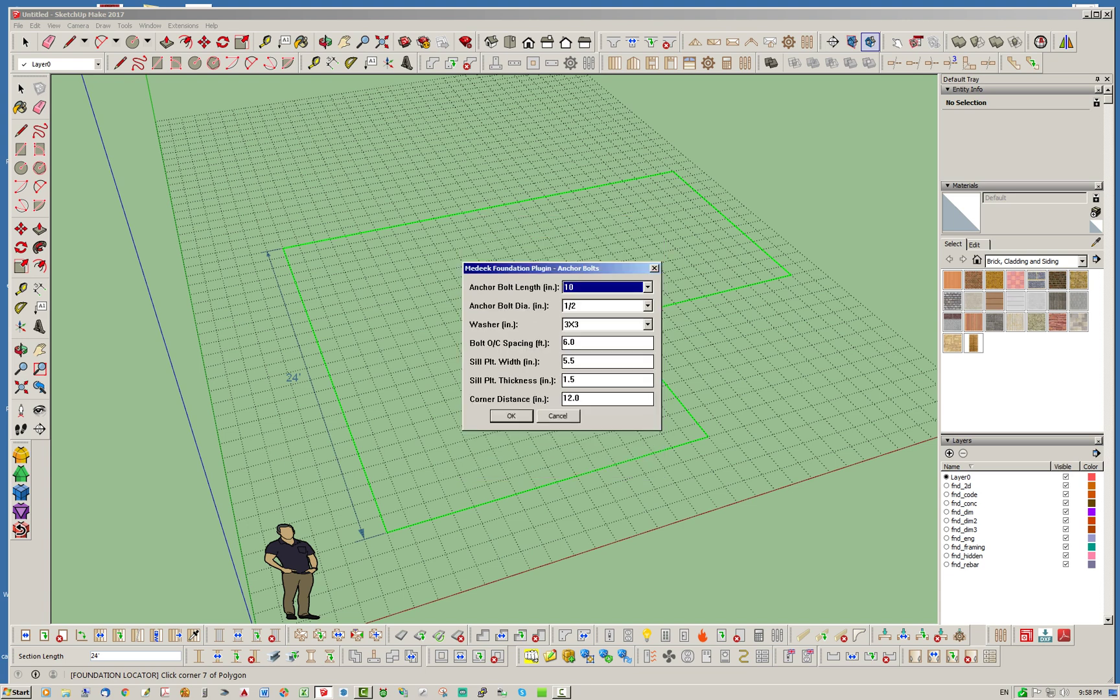
pyautogui.click(511, 416)
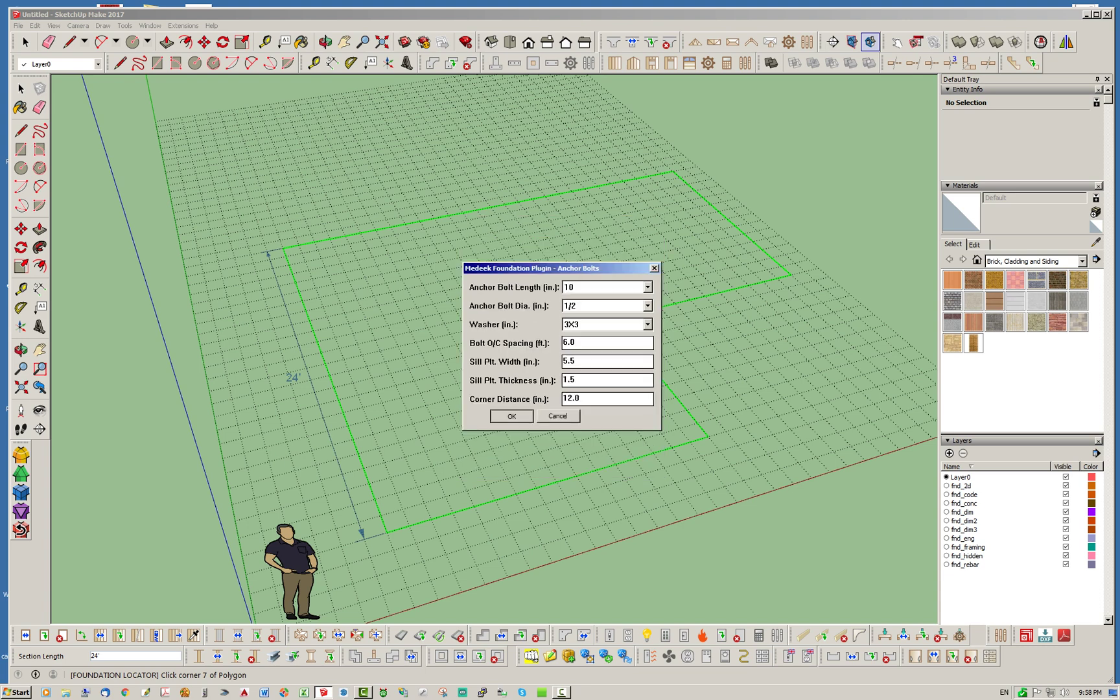
# - Reduce the opacity of the medeek_concrete material to 69 so the rebar inside the slab shows through
pyautogui.moveTo(511, 415); pyautogui.dragTo(382, 181, button='middle')
pyautogui.moveTo(493, 350); pyautogui.dragTo(627, 632, button='middle')
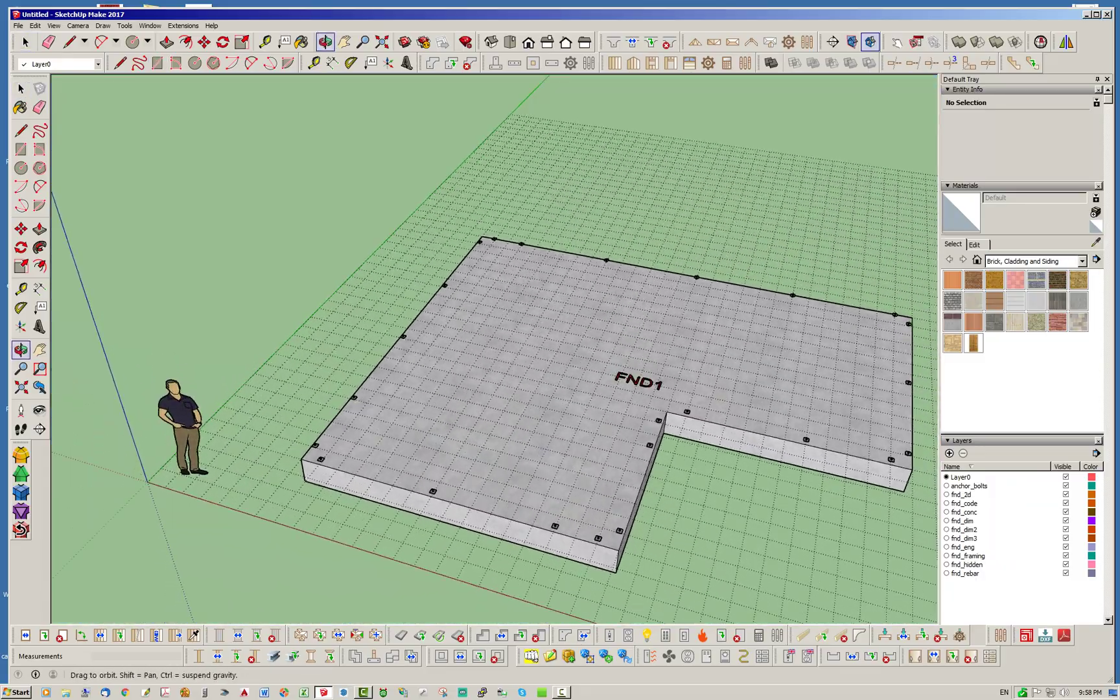
pyautogui.scroll(-4, 221, 423)
pyautogui.scroll(2, 518, 447)
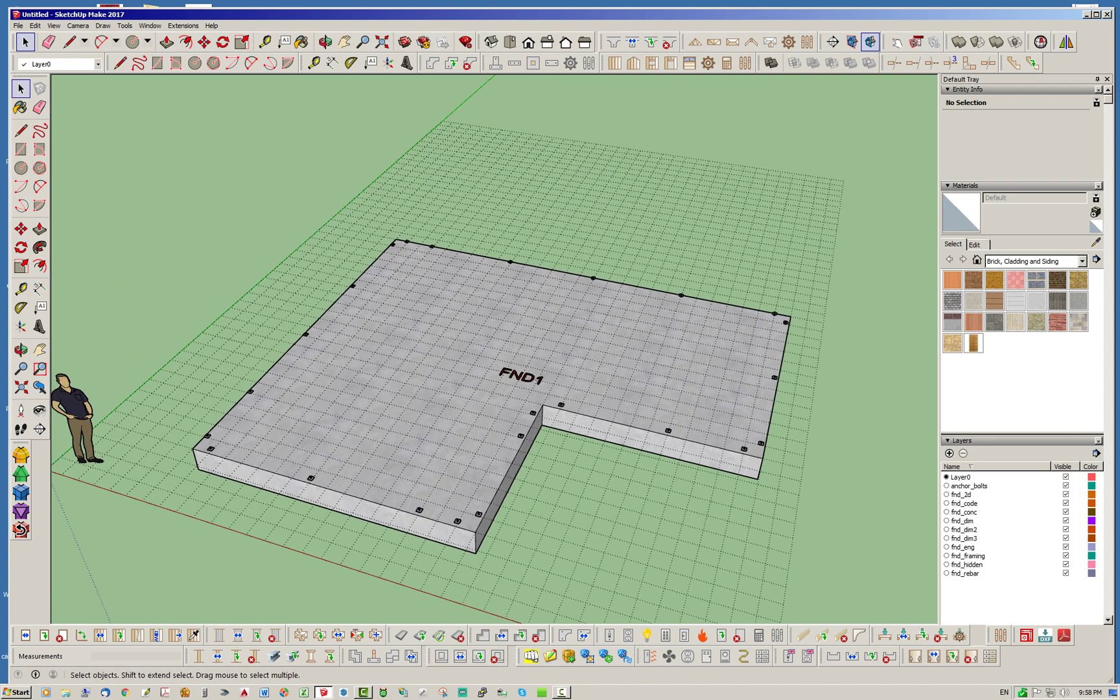
pyautogui.scroll(2, 262, 395)
pyautogui.scroll(2, 409, 392)
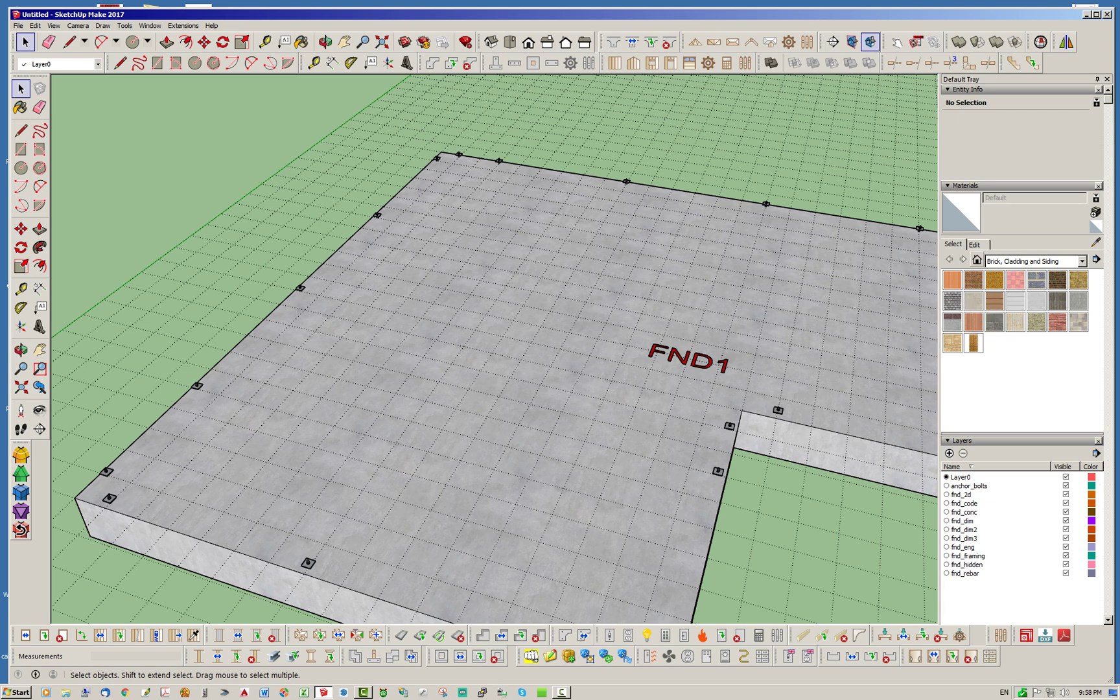
pyautogui.click(976, 259)
pyautogui.click(951, 301)
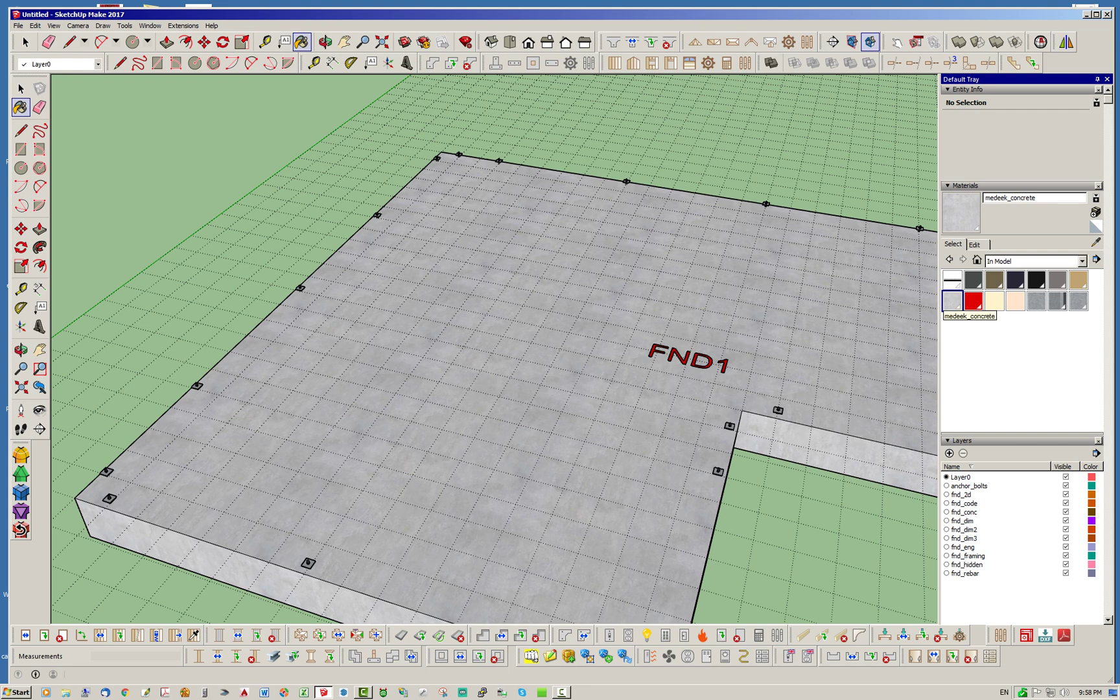
pyautogui.click(974, 245)
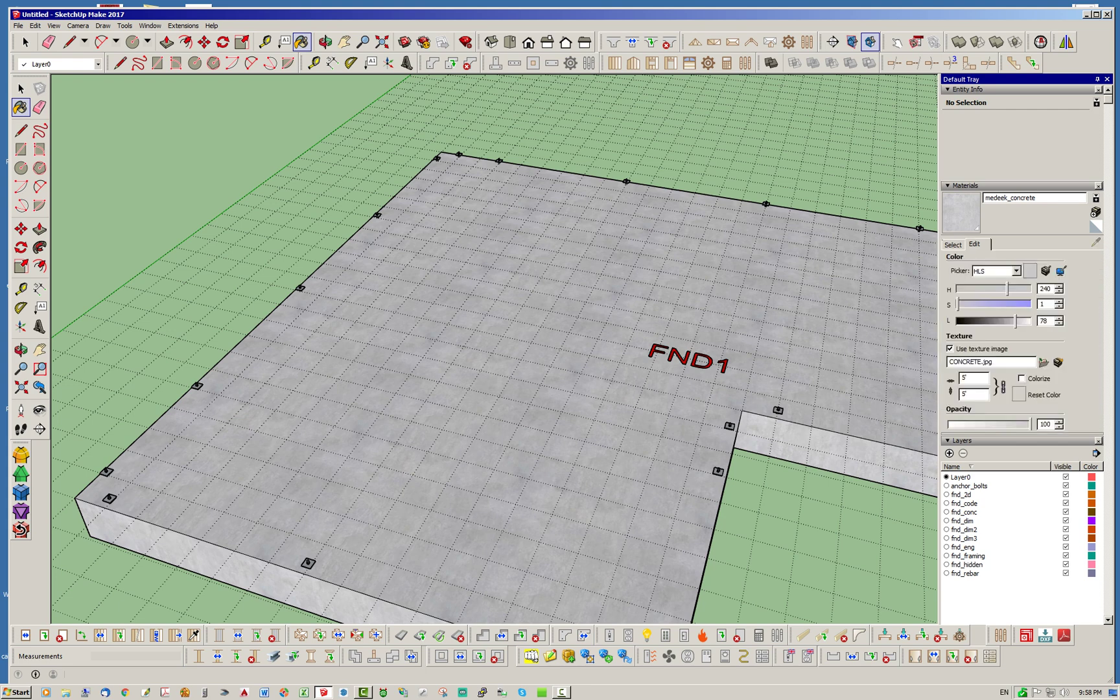
pyautogui.moveTo(1029, 424); pyautogui.dragTo(1005, 424)
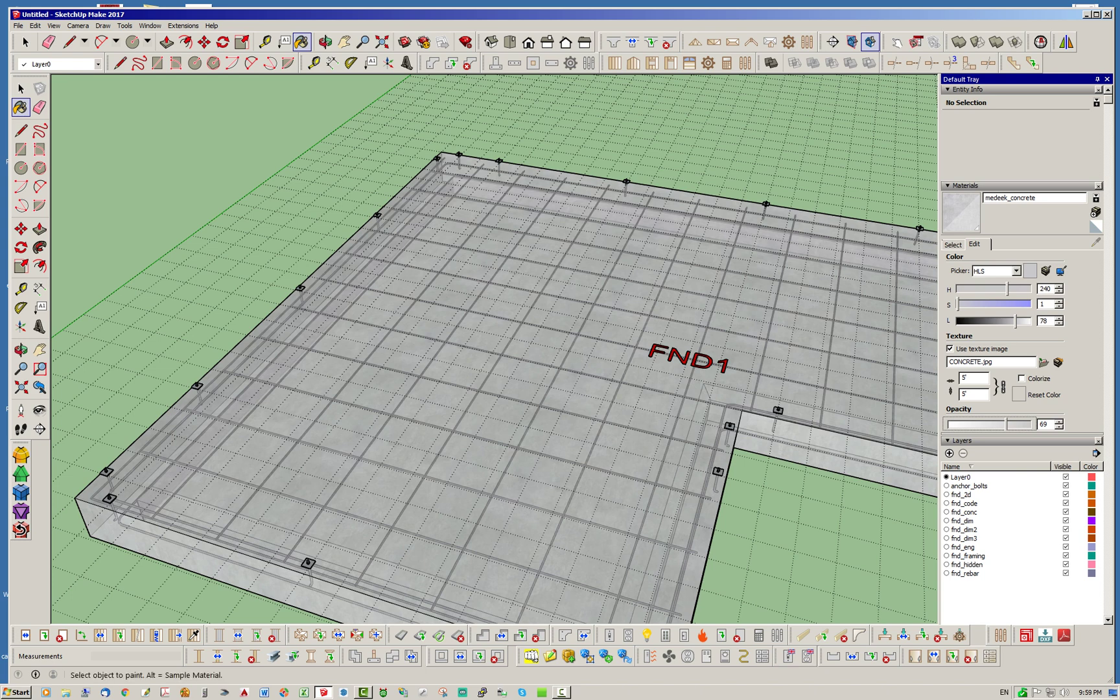
pyautogui.click(951, 244)
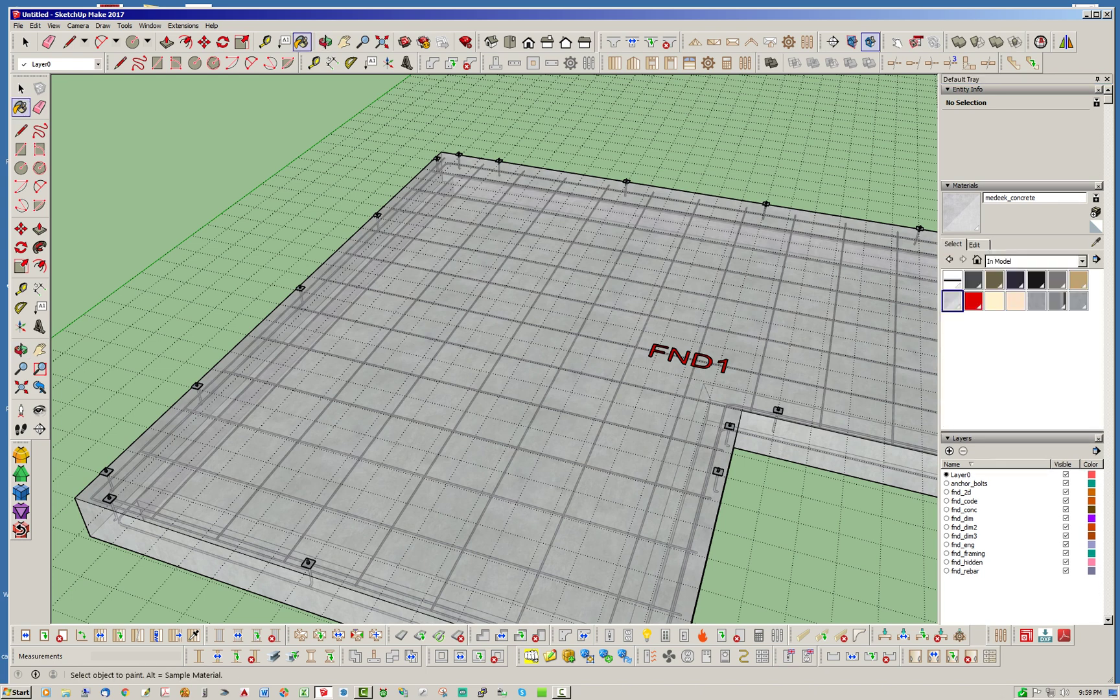
pyautogui.press('space')
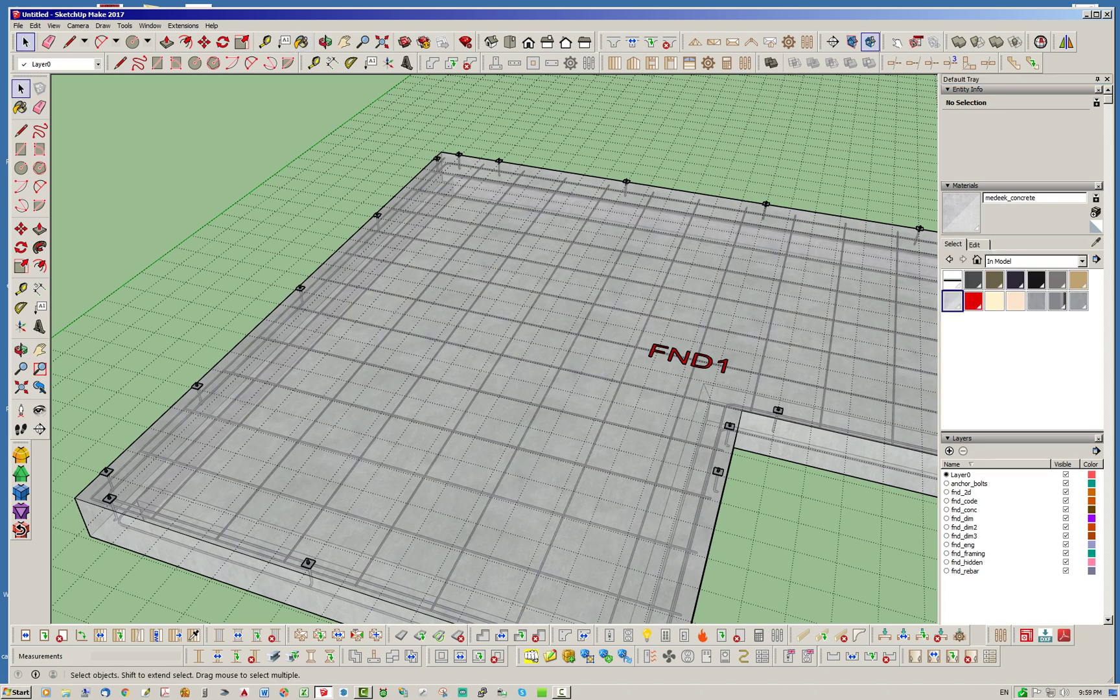
# - Draw a circle with a 4" radius on the slab surface, in the open area beside the FND1 label
pyautogui.moveTo(494, 349); pyautogui.dragTo(415, 421, button='middle')
pyautogui.scroll(-2, 402, 324)
pyautogui.moveTo(489, 340); pyautogui.dragTo(492, 357, button='middle')
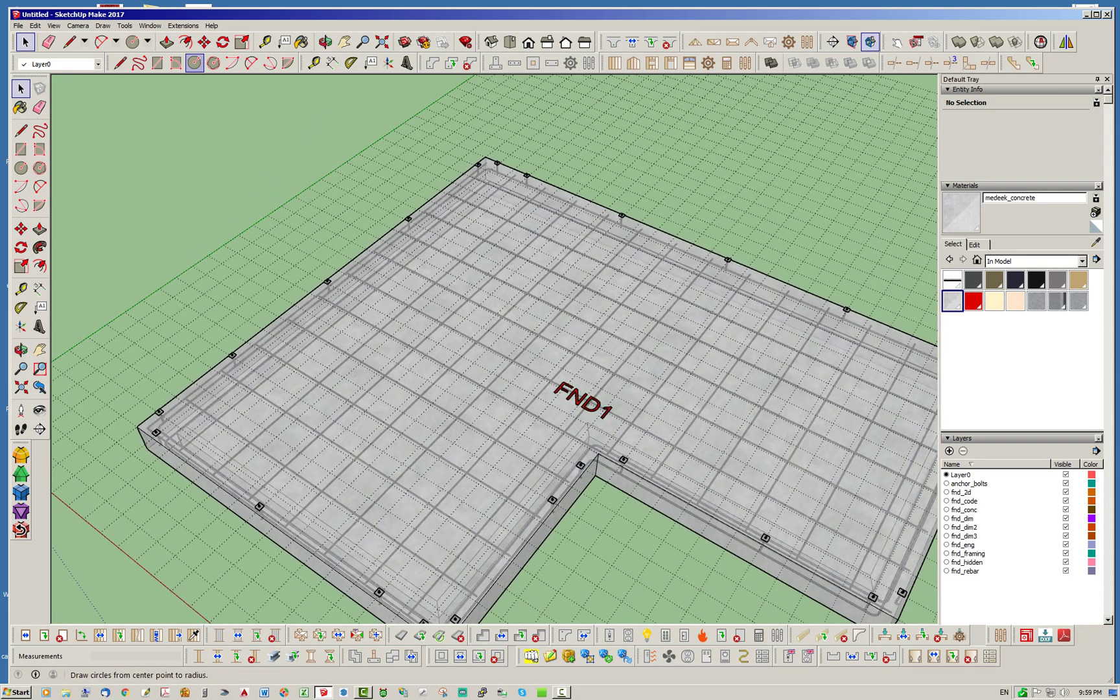
pyautogui.click(132, 41)
pyautogui.scroll(5, 404, 443)
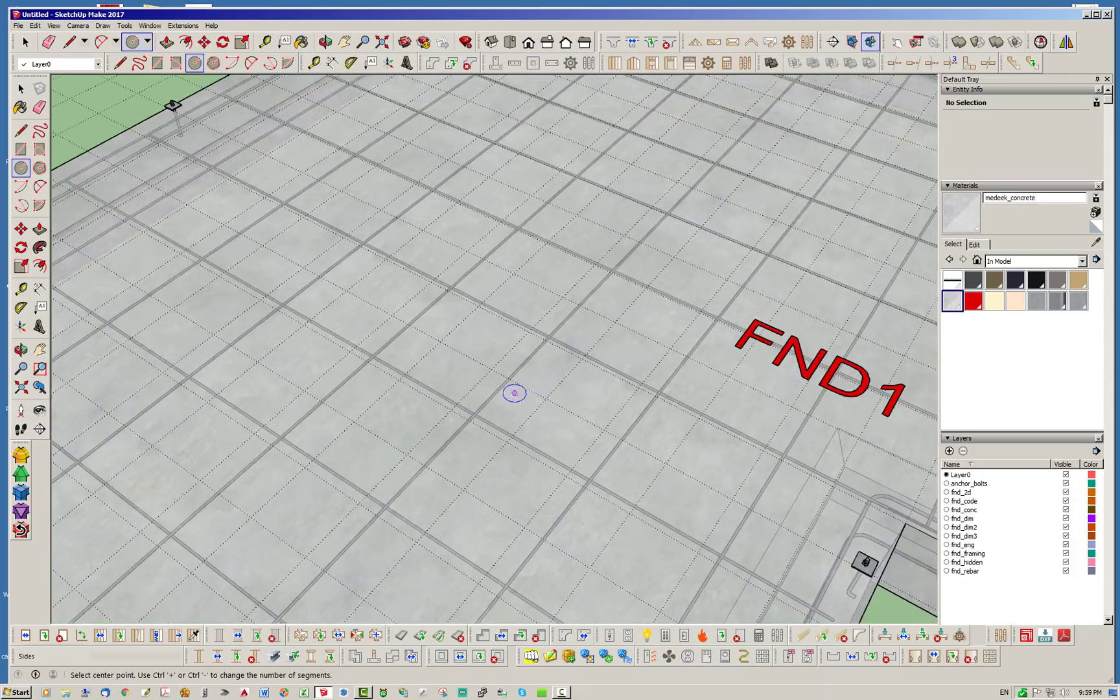
pyautogui.moveTo(514, 393)
pyautogui.mouseDown(button='middle')
pyautogui.moveTo(466, 389)
pyautogui.moveTo(512, 395)
pyautogui.mouseUp(button='middle')
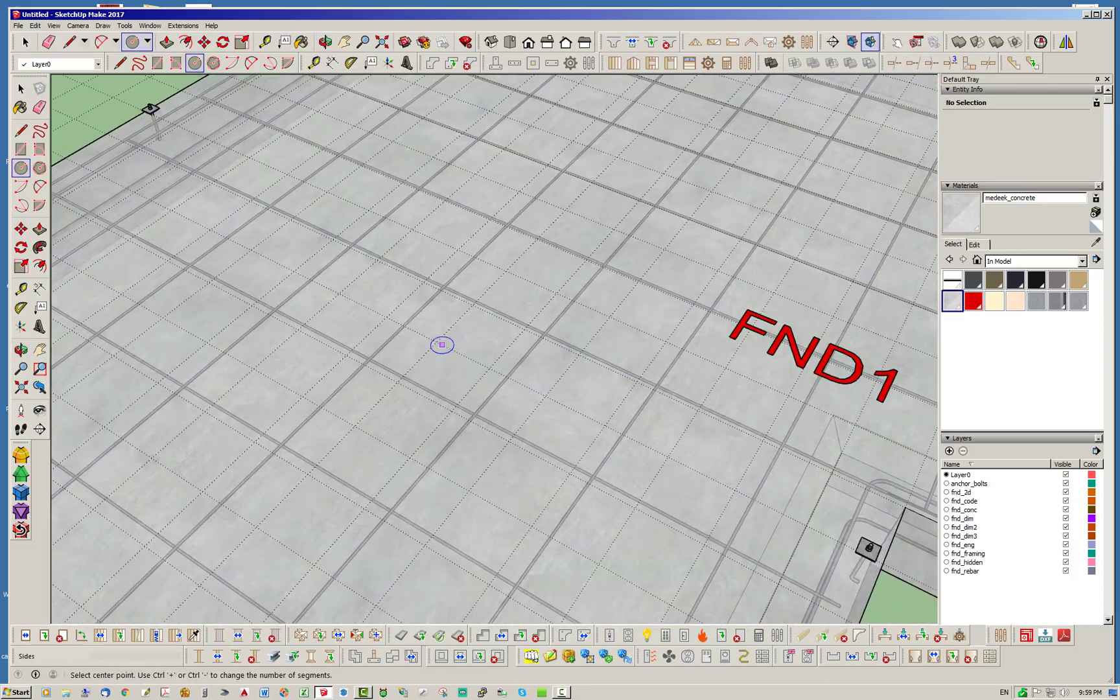
pyautogui.click(436, 341)
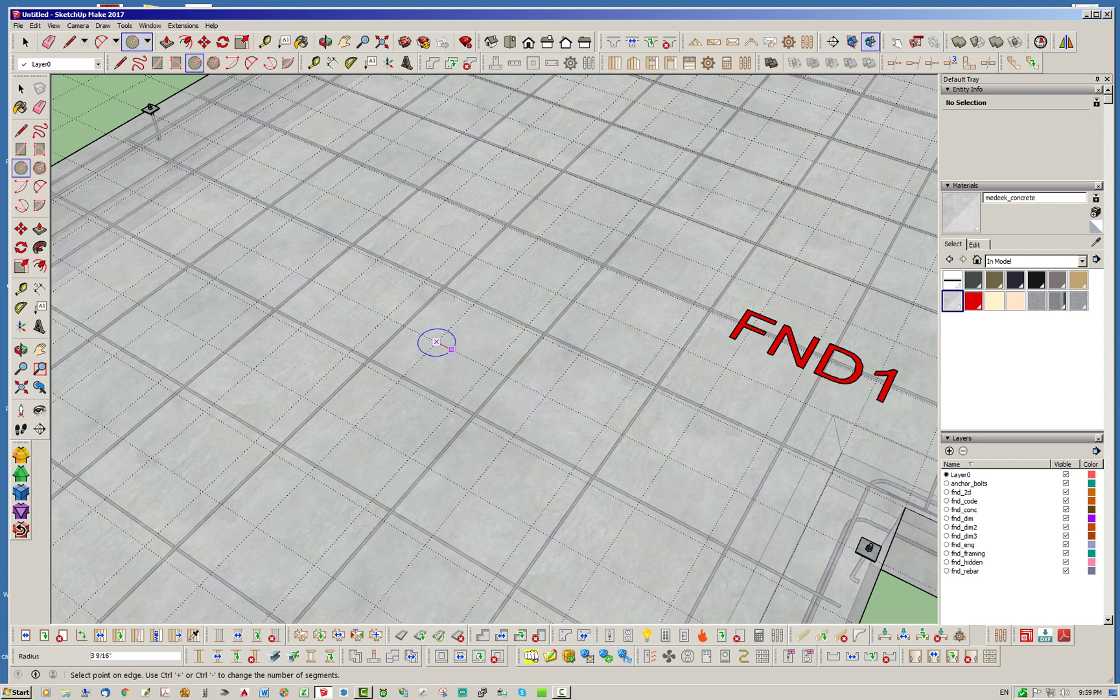
pyautogui.write('4')
pyautogui.press('Return')
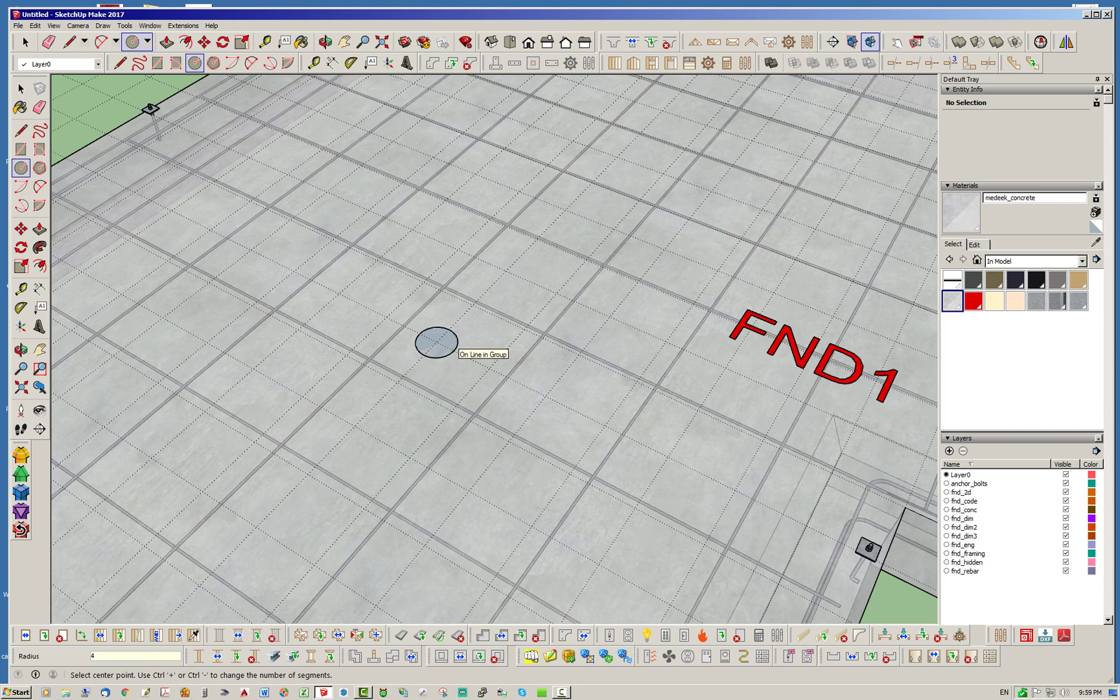
# - Push/Pull the circle upward into a cylinder about 2' 6 9/16" tall
pyautogui.press('p')
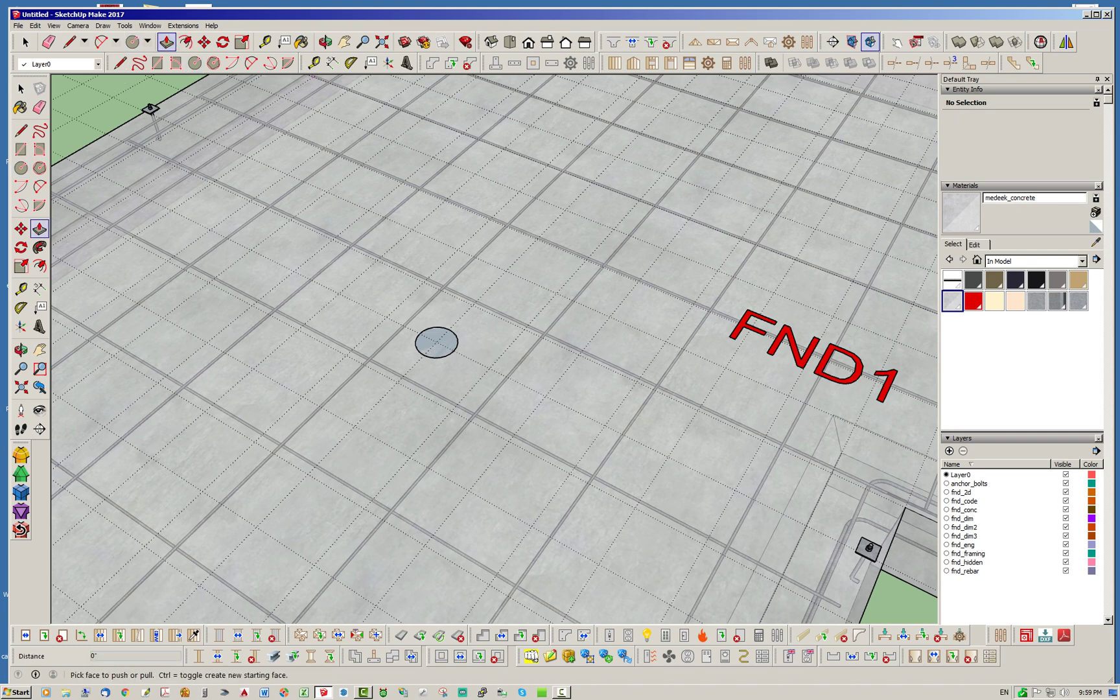
pyautogui.click(436, 342)
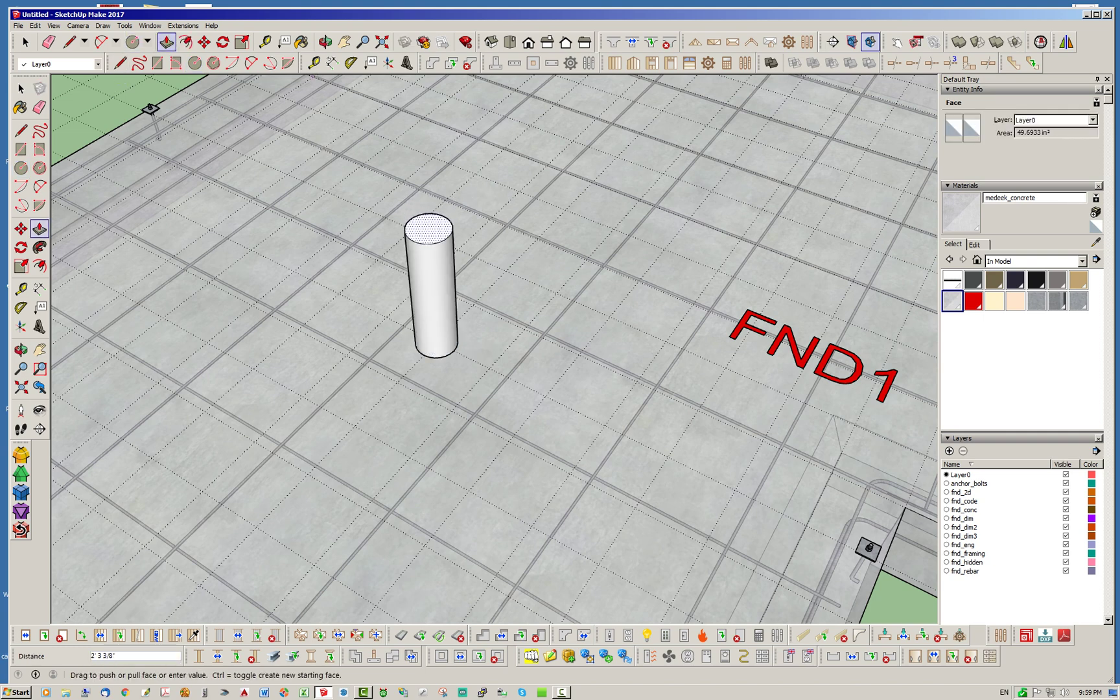
pyautogui.click(428, 206)
pyautogui.press('space')
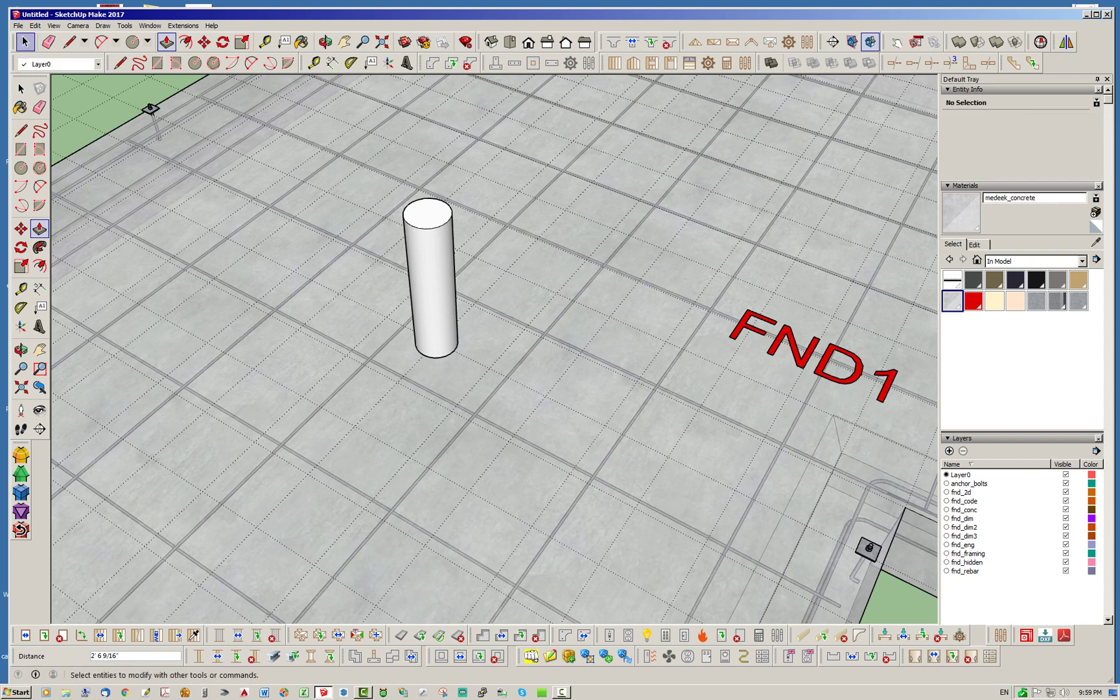
pyautogui.press('p')
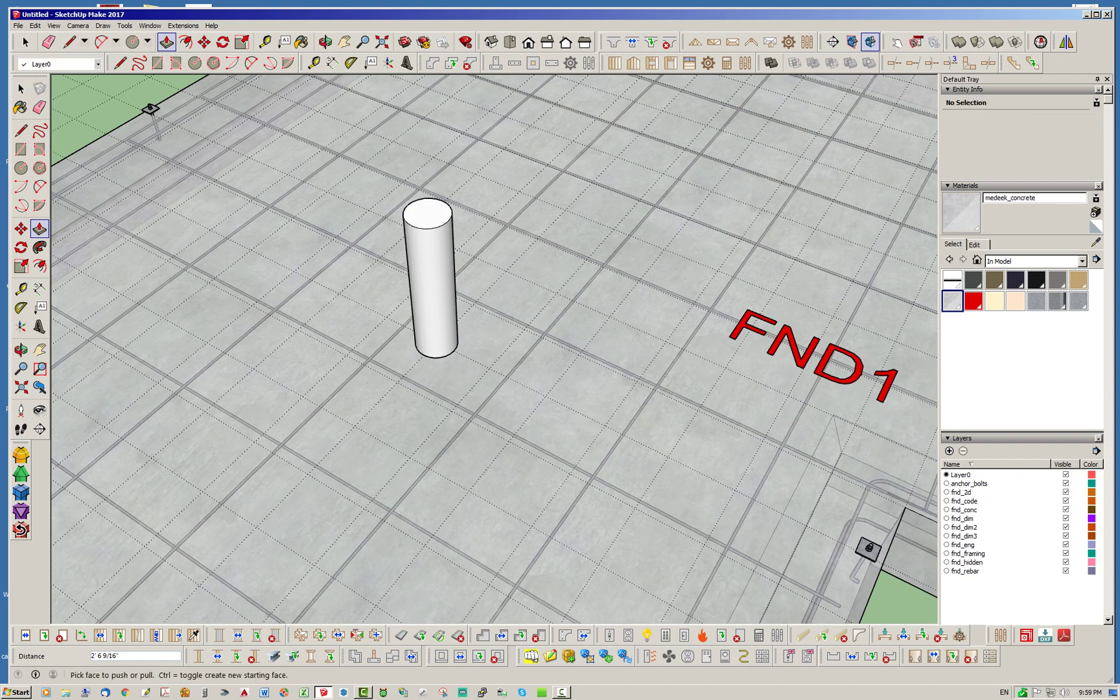
pyautogui.press('space')
# - Select all of the cylinder's connected geometry and make it a group
pyautogui.tripleClick(438, 220)
pyautogui.rightClick(440, 216)
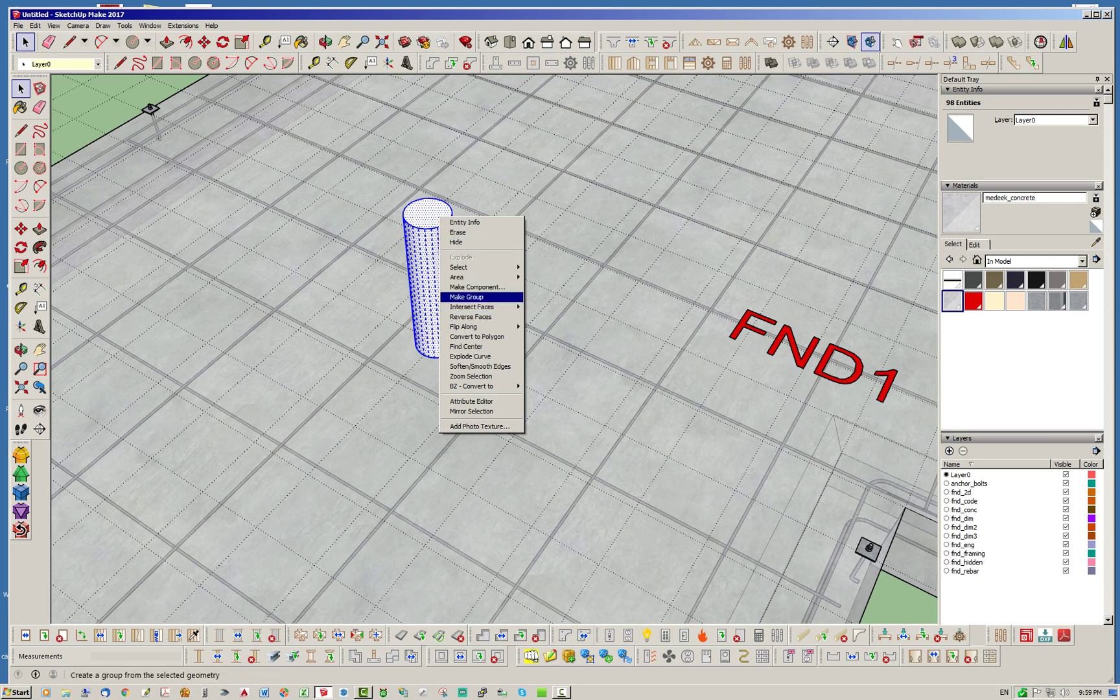
pyautogui.click(466, 296)
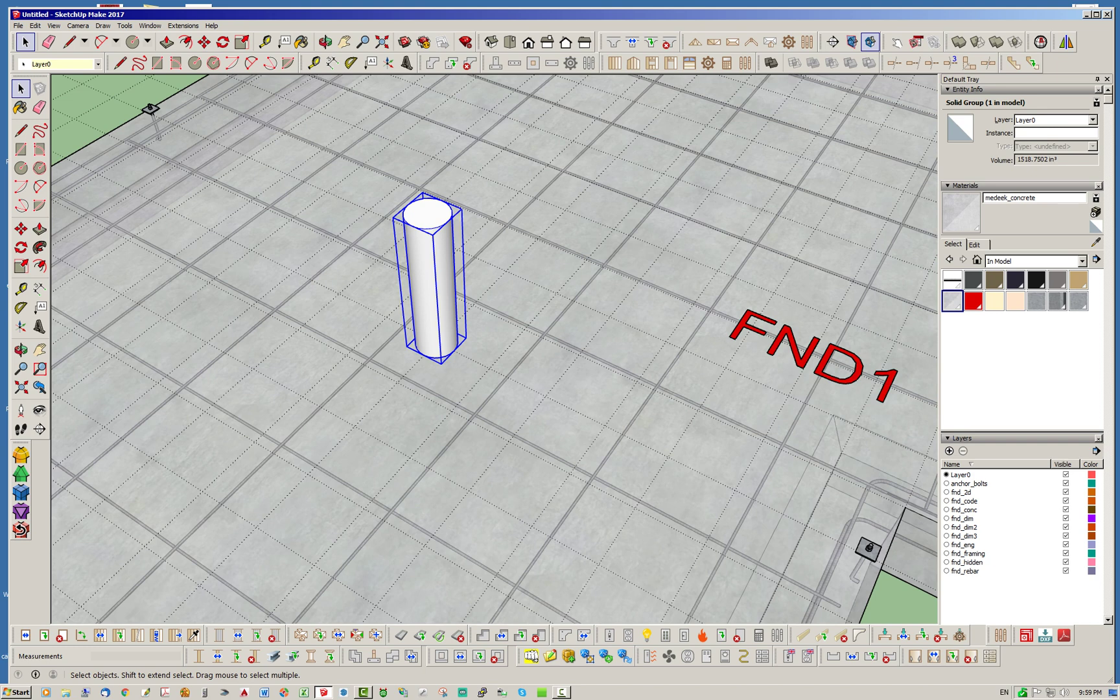
# - Check the cylinder group for errors with Solid Inspector², then close the report
pyautogui.scroll(-5, 538, 285)
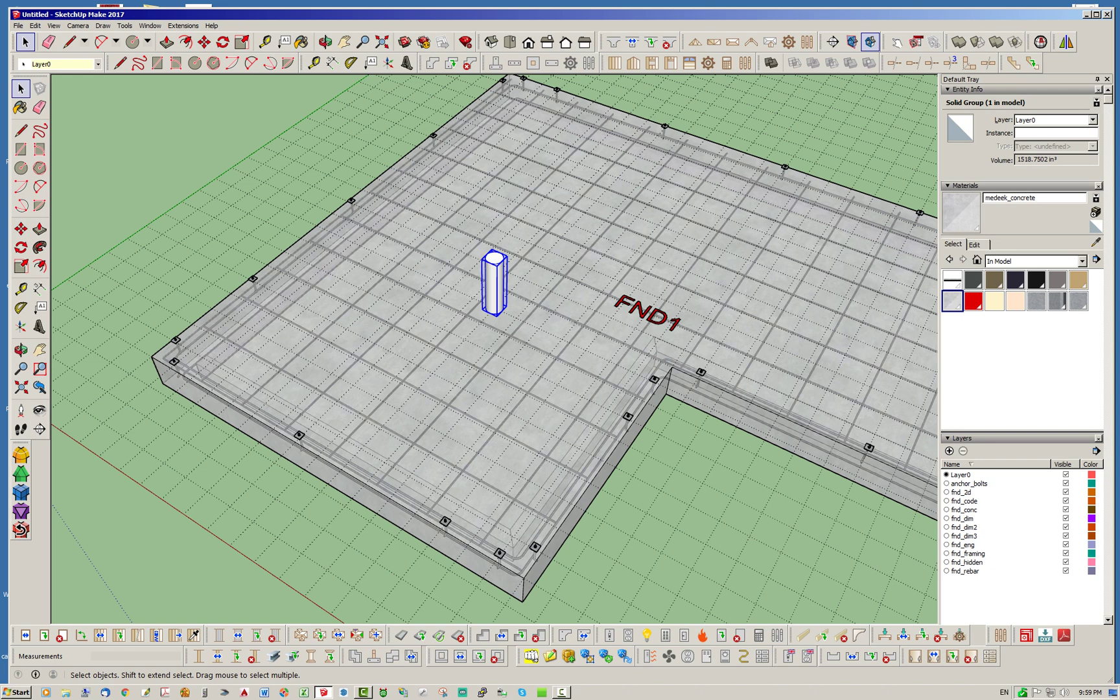
pyautogui.hotkey('ctrl', 't')
pyautogui.click(494, 283)
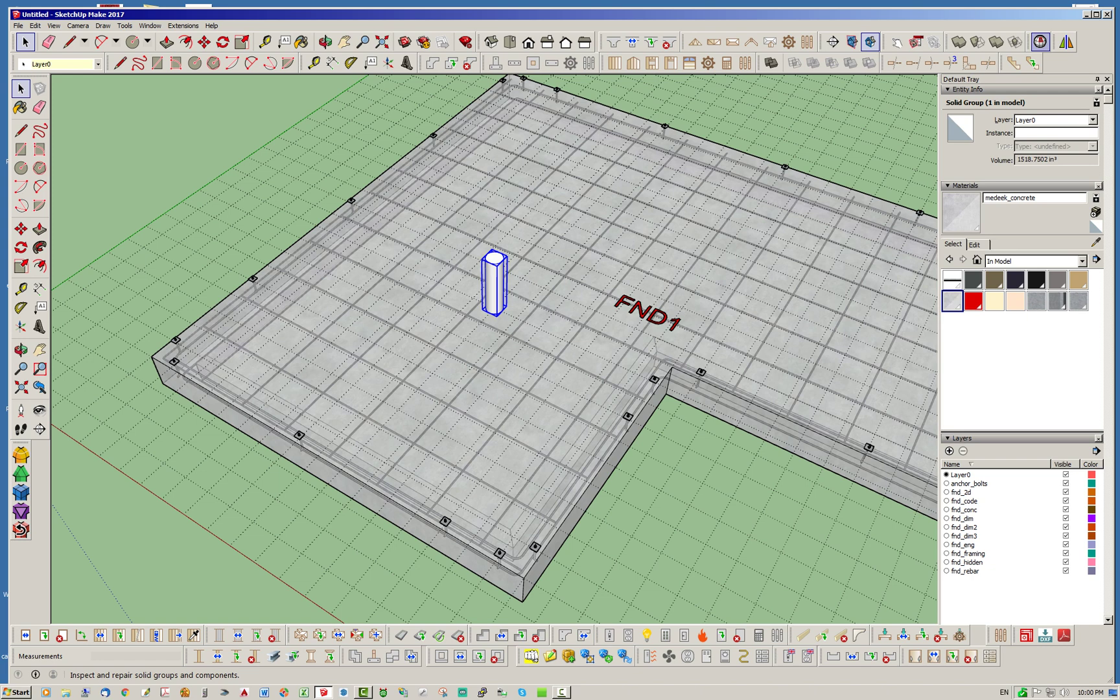
pyautogui.click(1040, 43)
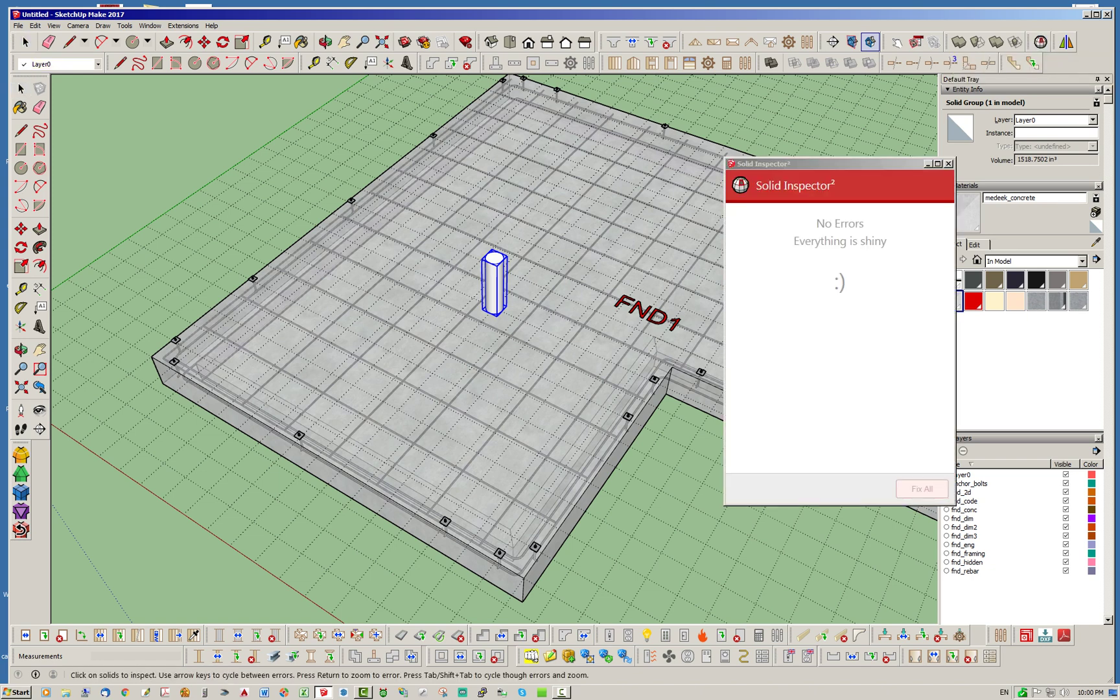
pyautogui.click(947, 163)
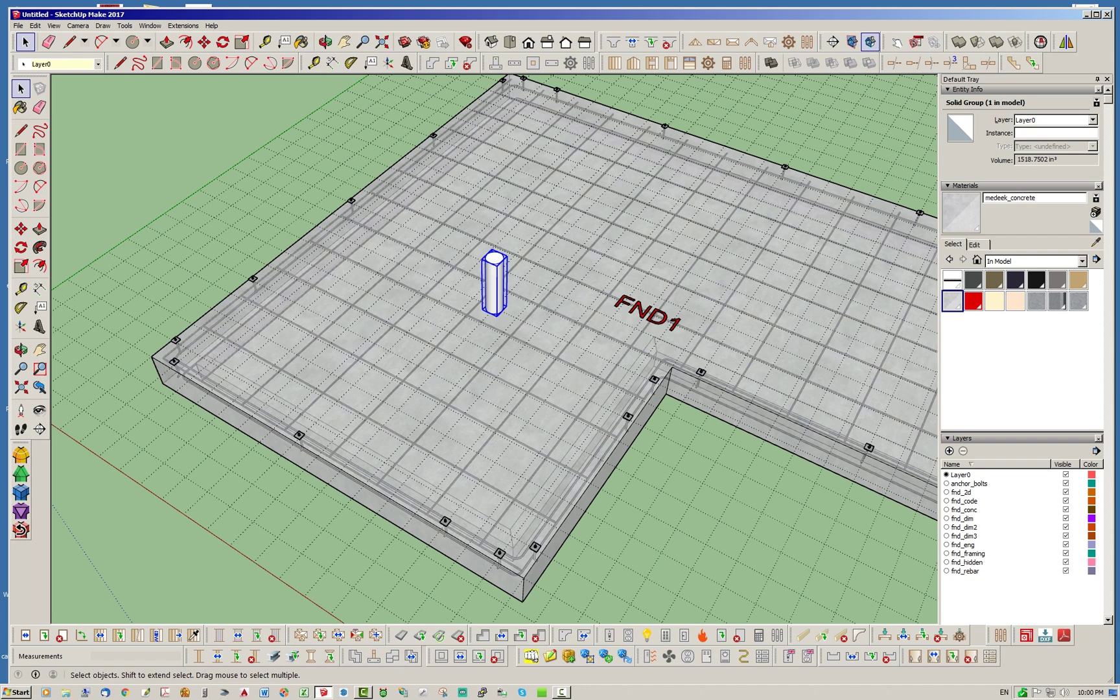
# - Move the cylinder group 12" straight down along the blue axis so it passes into the slab, and deselect it
pyautogui.scroll(5, 504, 253)
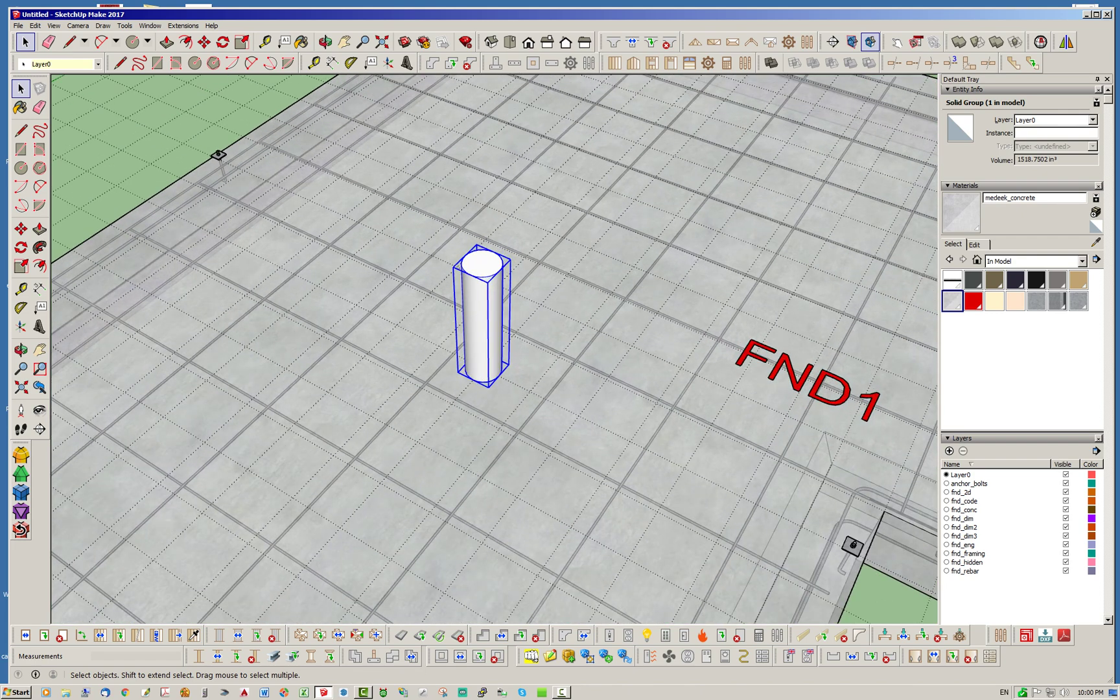
pyautogui.scroll(2, 415, 323)
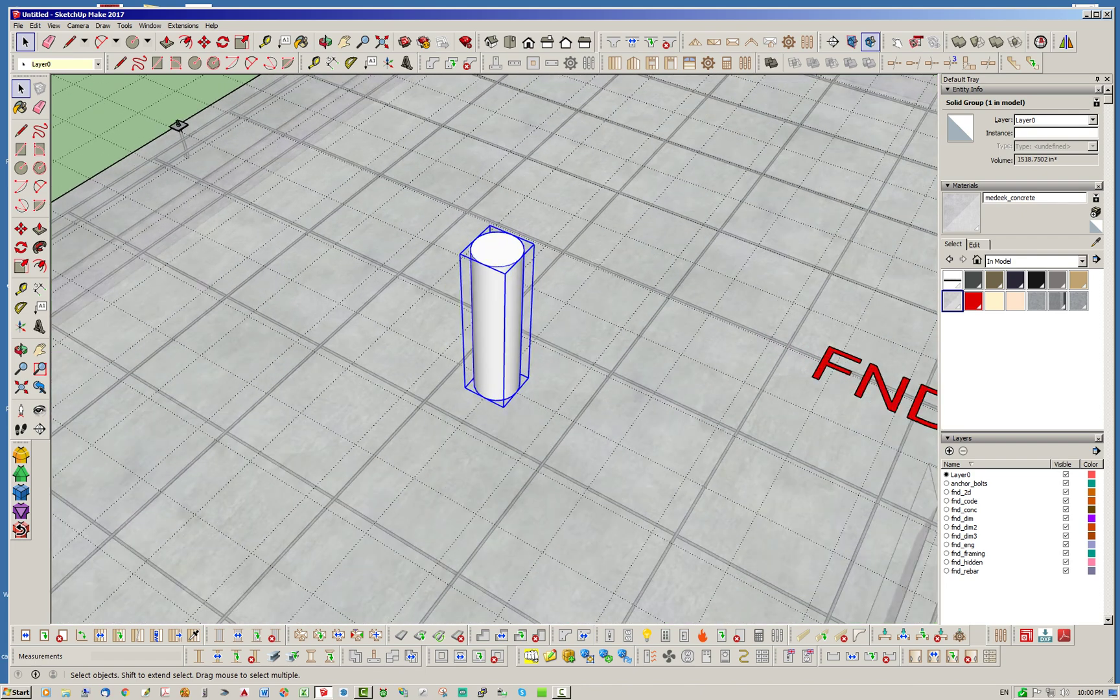
pyautogui.scroll(-3, 531, 347)
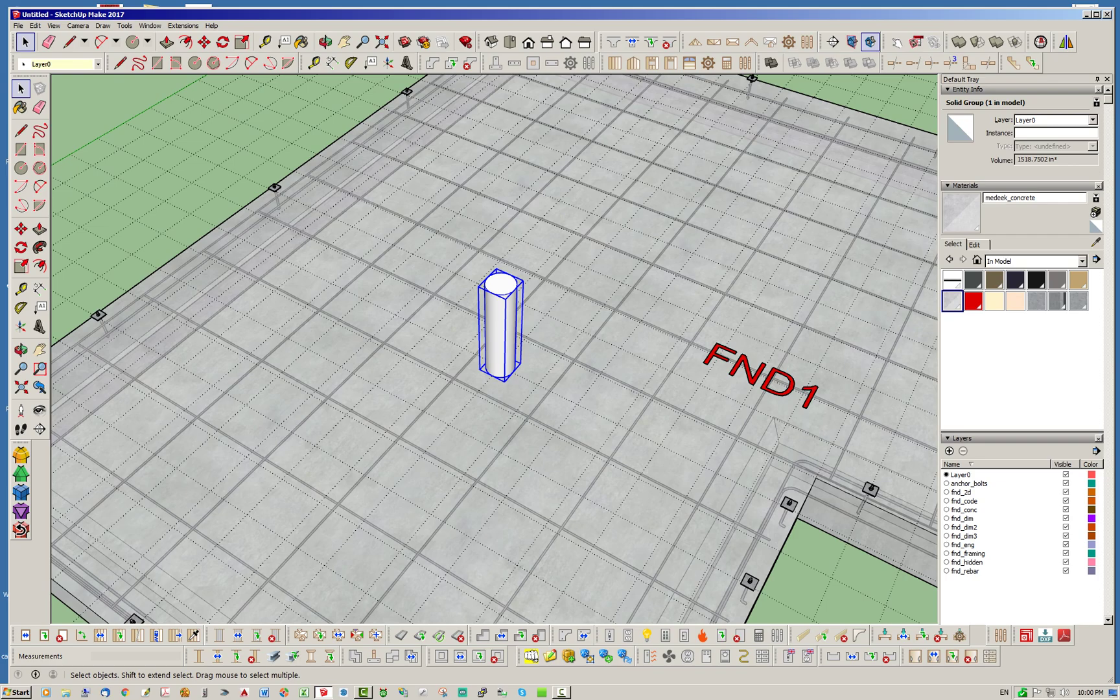
pyautogui.moveTo(499, 453); pyautogui.dragTo(473, 405, button='middle')
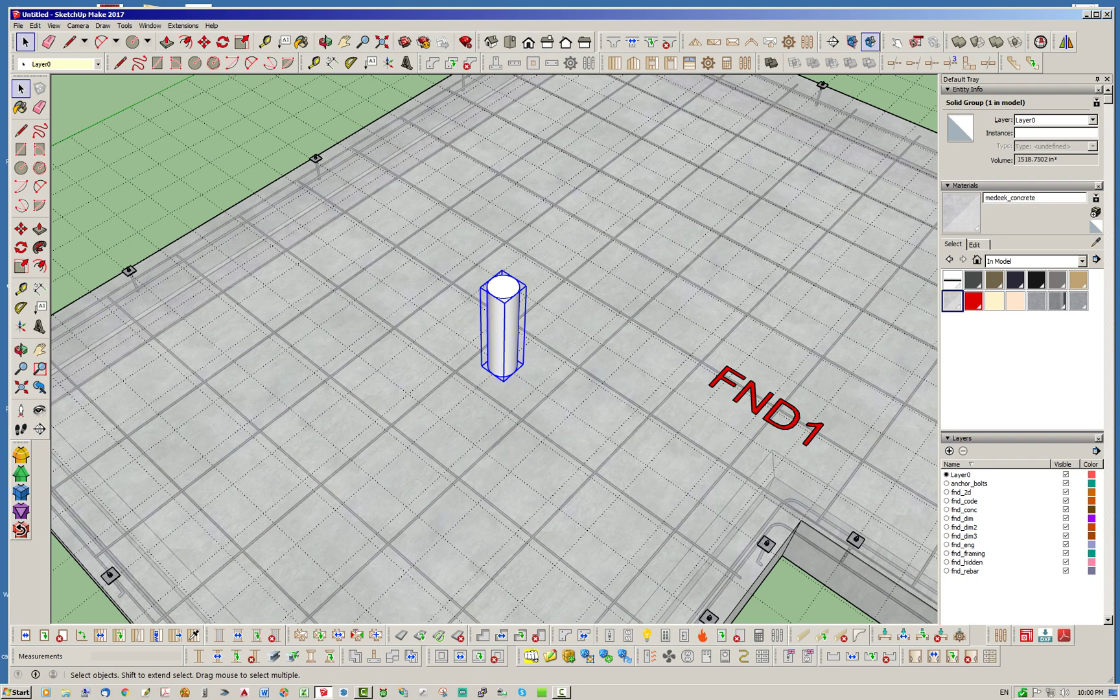
pyautogui.click(204, 41)
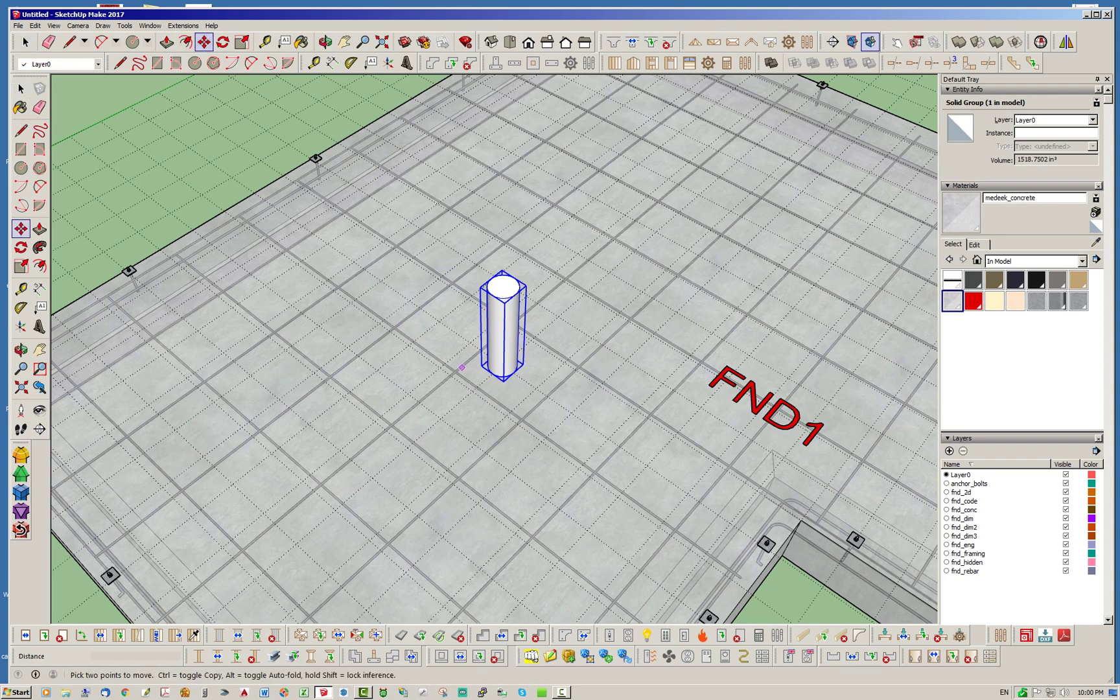
pyautogui.moveTo(454, 324); pyautogui.dragTo(454, 240, button='middle')
pyautogui.press('m')
pyautogui.click(245, 149)
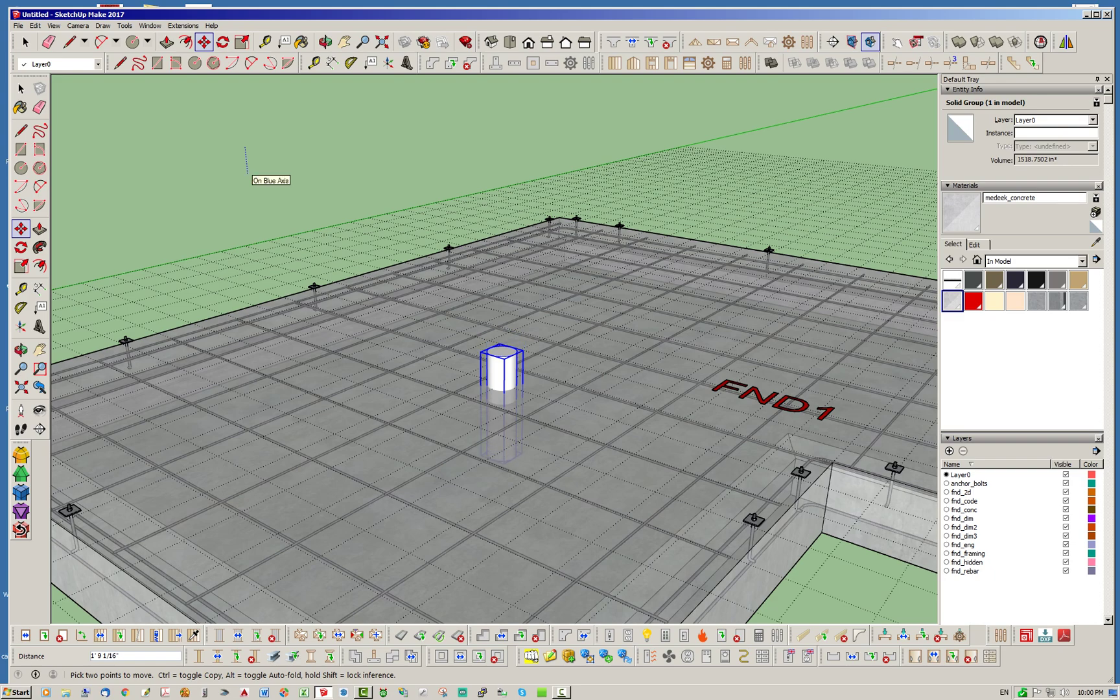
pyautogui.write('12')
pyautogui.press('Return')
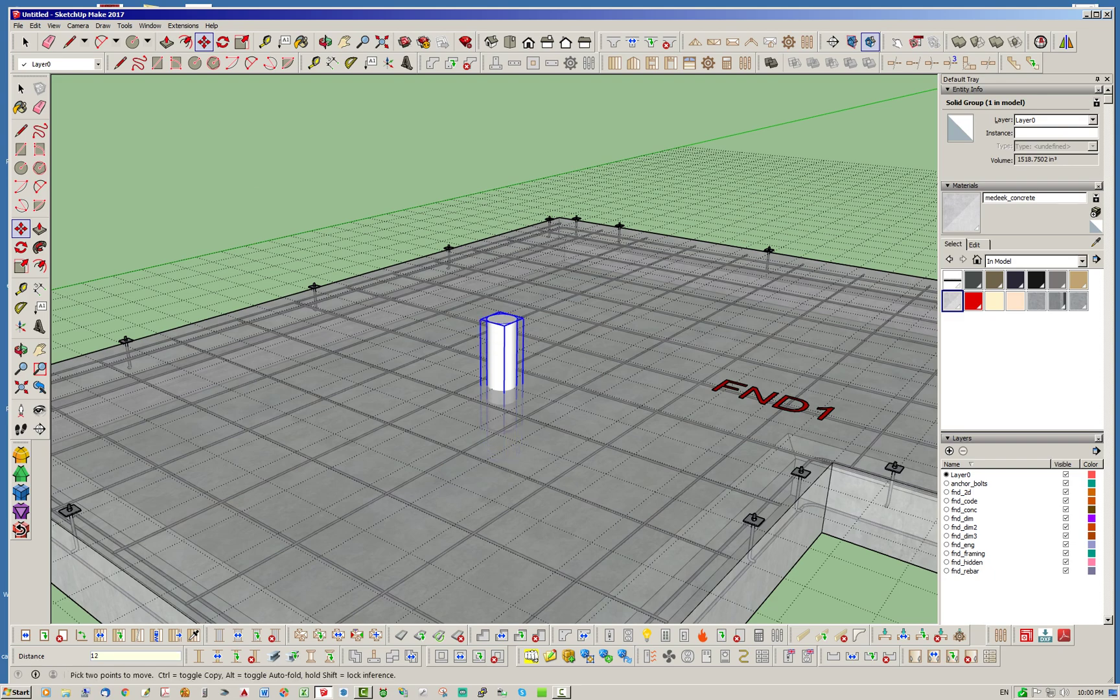
pyautogui.moveTo(548, 425); pyautogui.dragTo(530, 495, button='middle')
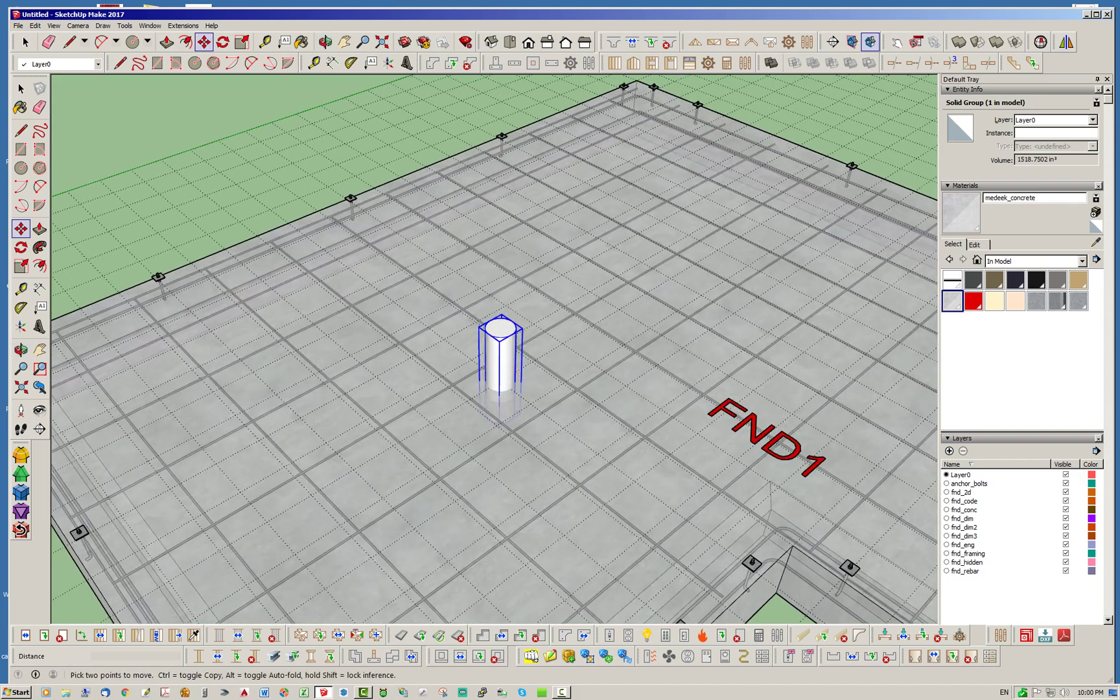
pyautogui.press('space')
pyautogui.hotkey('ctrl', 't')
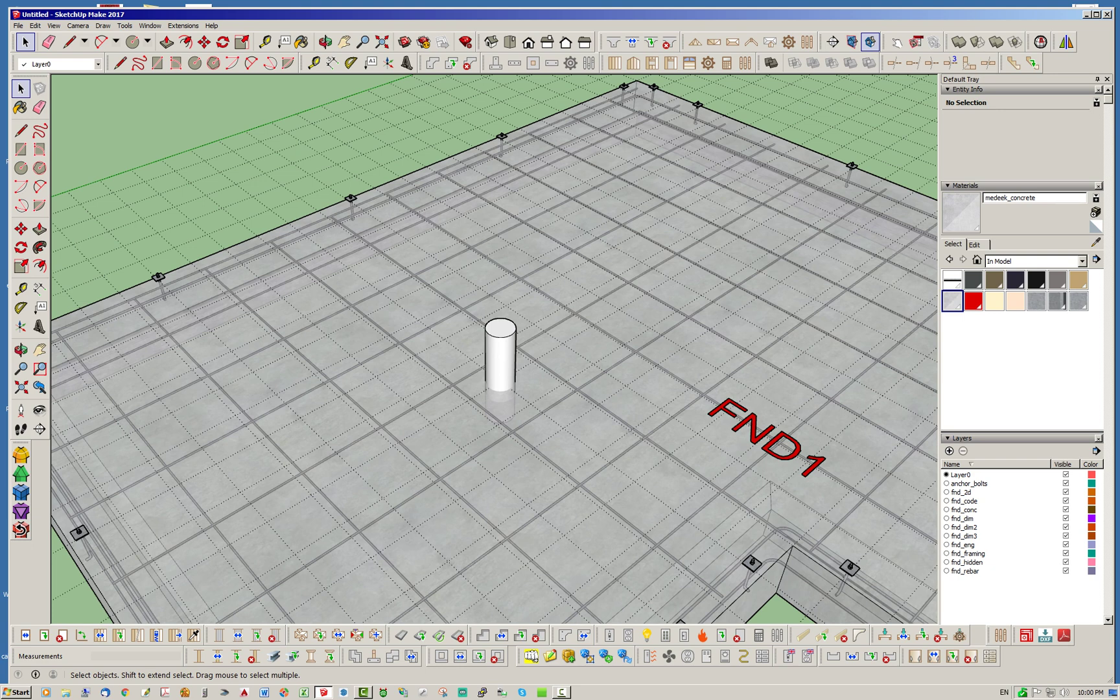
# - Add a layer named fnd_subtract and assign the cylinder group to it
pyautogui.click(948, 450)
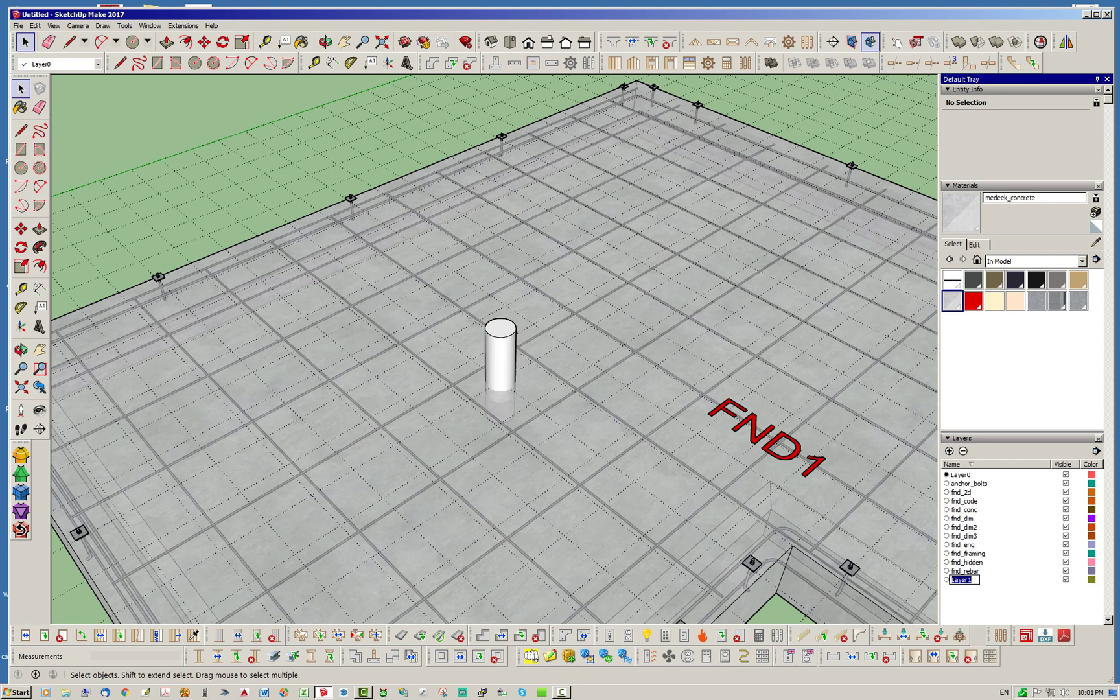
pyautogui.write('fnd_subtract')
pyautogui.press('Return')
pyautogui.click(500, 356)
pyautogui.click(1055, 120)
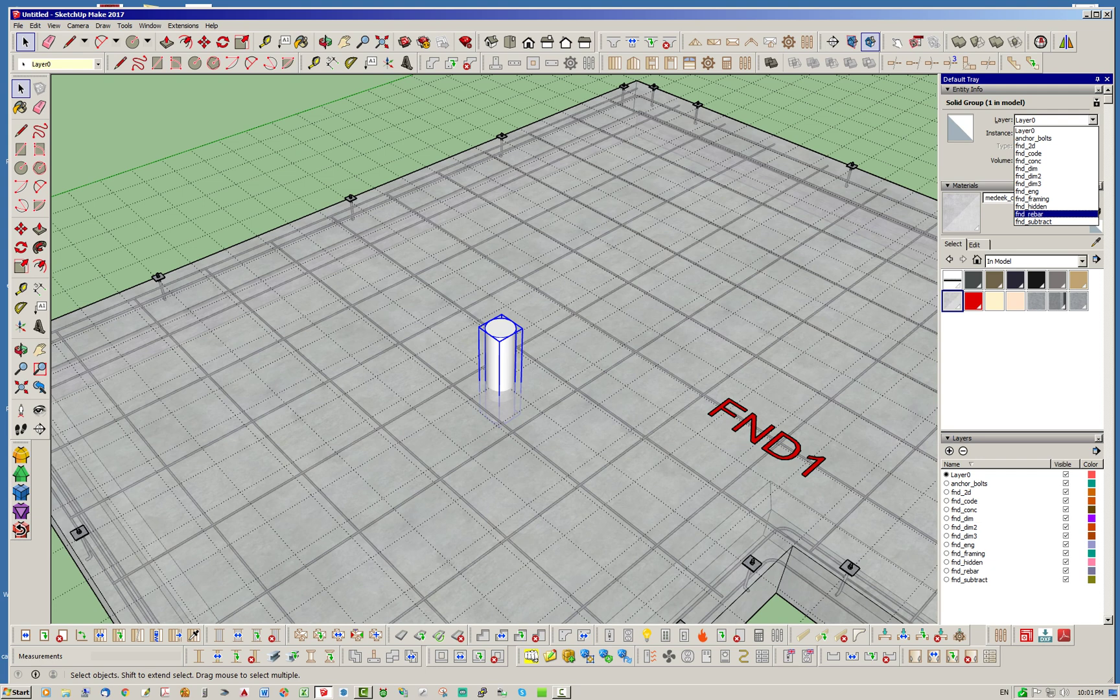
pyautogui.press('Down')
pyautogui.press('Return')
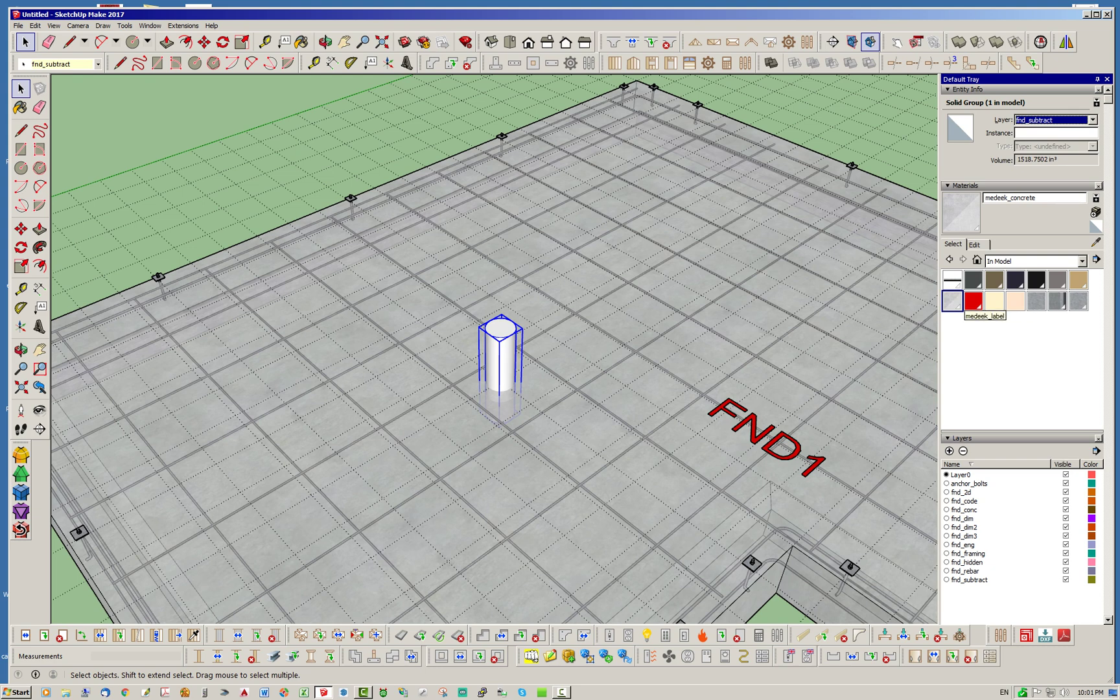
# - Paint the cylinder group with the medeek_label material and reduce that material's opacity to 15
pyautogui.click(972, 300)
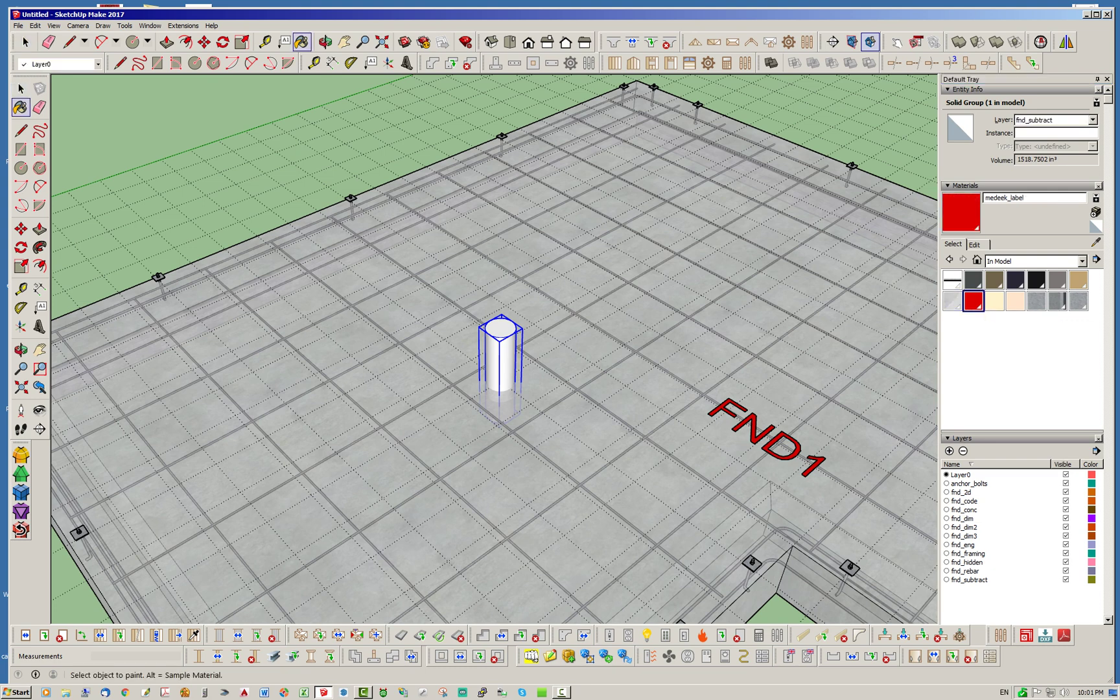
pyautogui.click(501, 357)
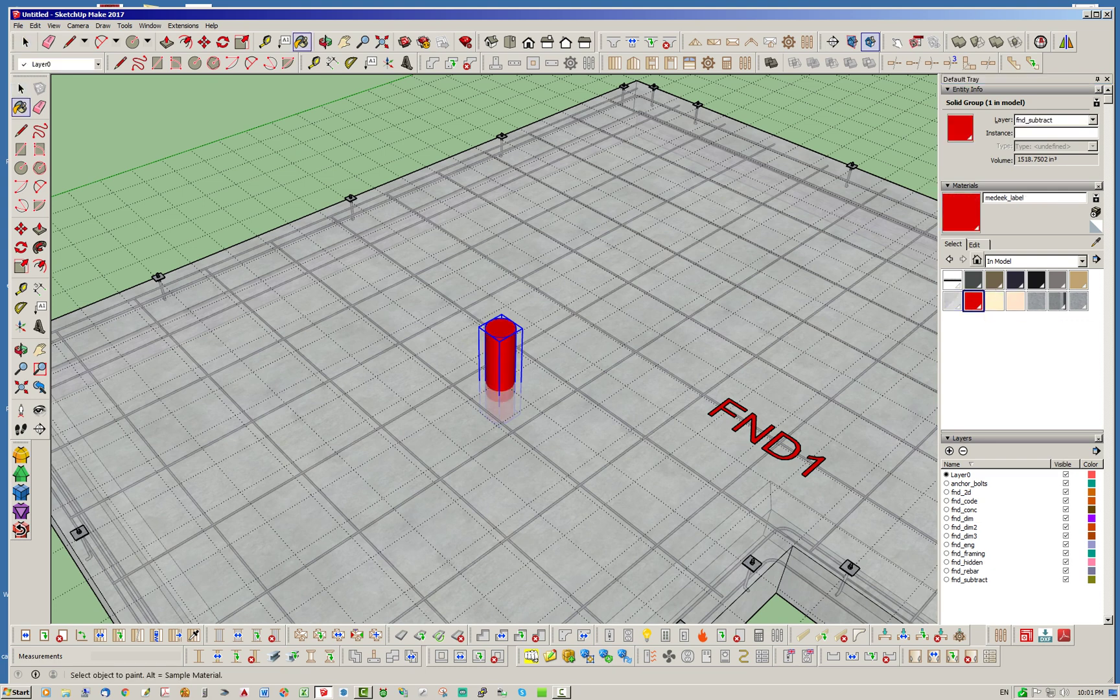
pyautogui.click(974, 244)
pyautogui.click(975, 424)
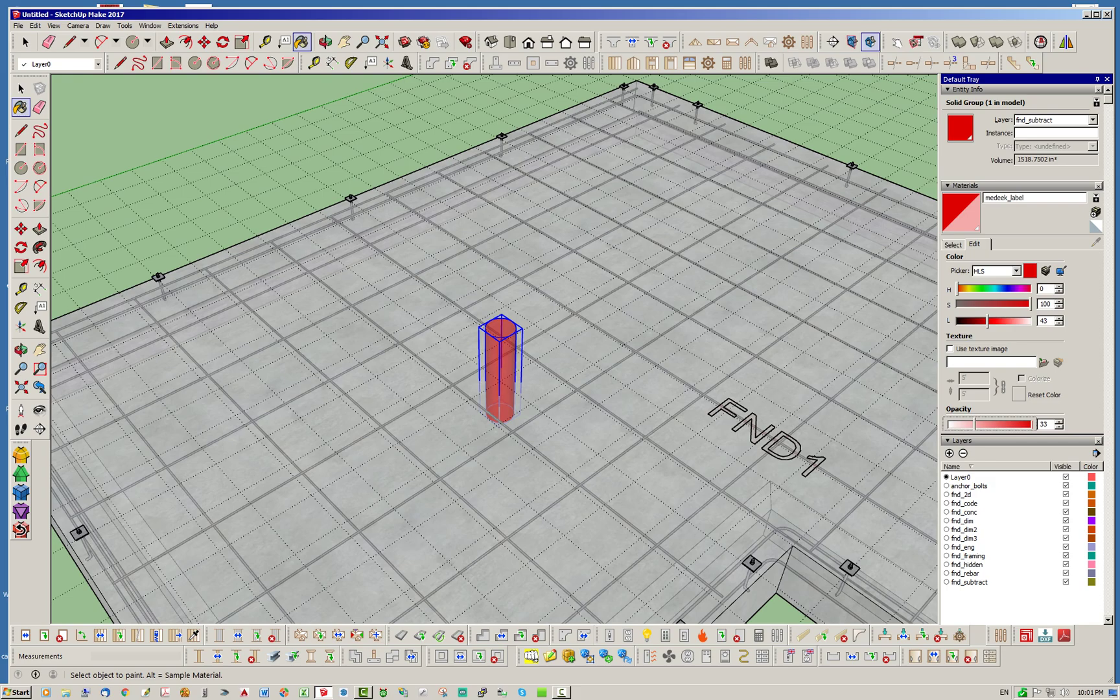
pyautogui.click(961, 424)
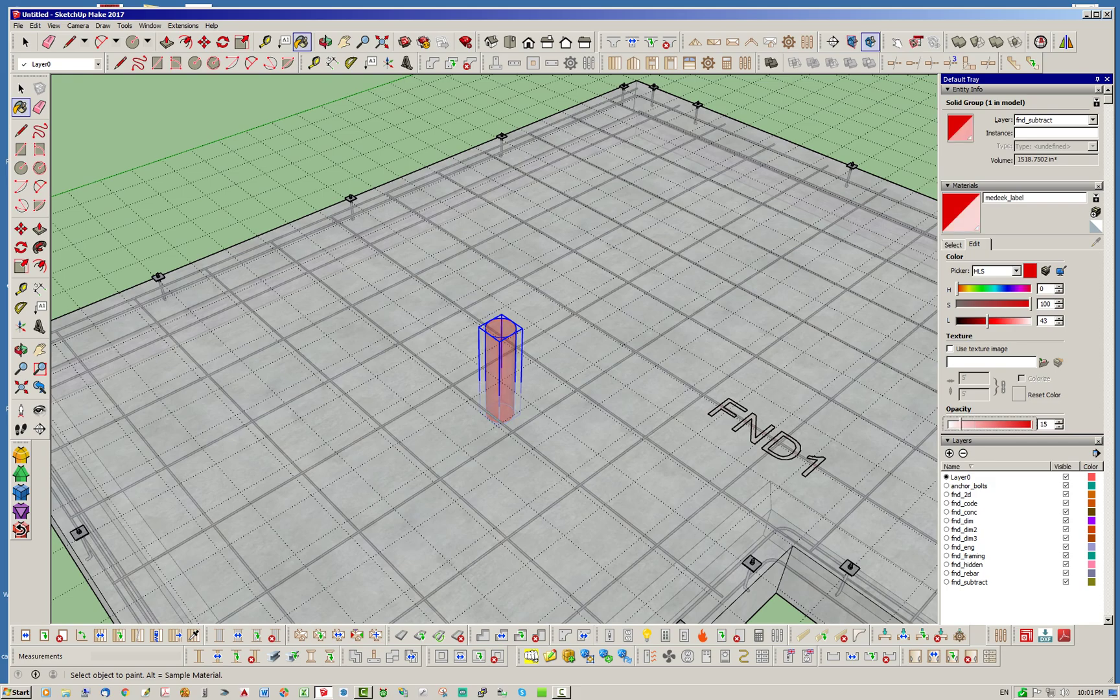
pyautogui.click(25, 41)
pyautogui.hotkey('ctrl', 't')
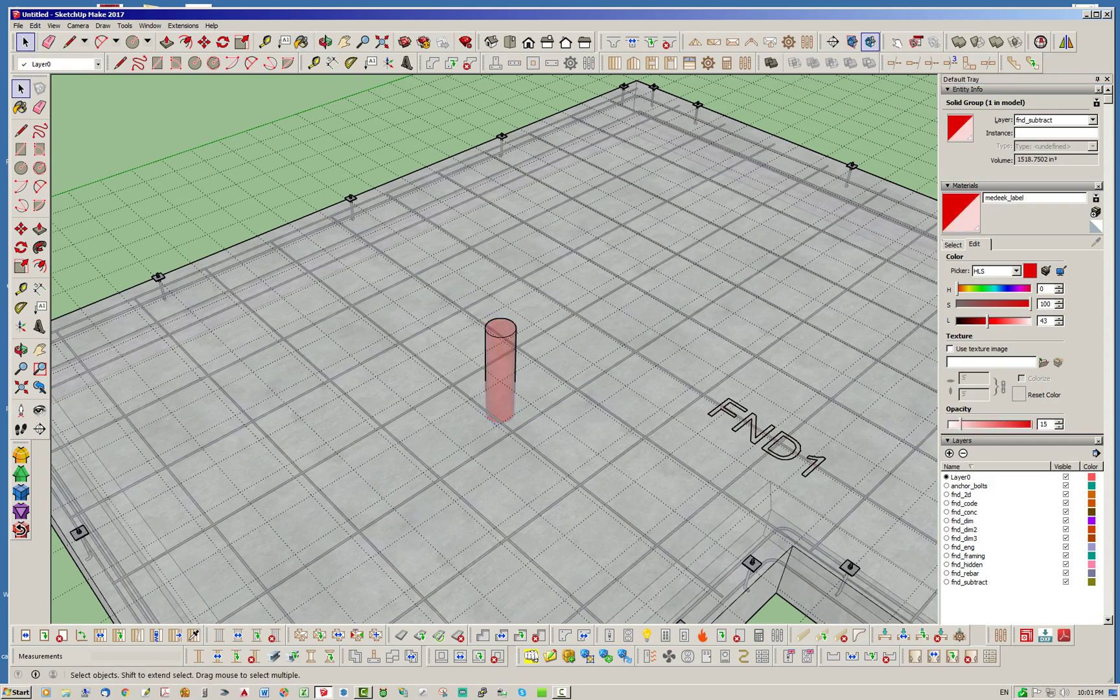
# - Examine how the translucent cylinder passes through the slab and rebar from several angles, and select the cylinder group
pyautogui.moveTo(494, 349)
pyautogui.mouseDown(button='middle')
pyautogui.moveTo(583, 278)
pyautogui.moveTo(531, 253)
pyautogui.moveTo(531, 324)
pyautogui.moveTo(544, 129)
pyautogui.moveTo(518, 383)
pyautogui.moveTo(476, 272)
pyautogui.moveTo(502, 328)
pyautogui.mouseUp(button='middle')
pyautogui.scroll(2, 518, 382)
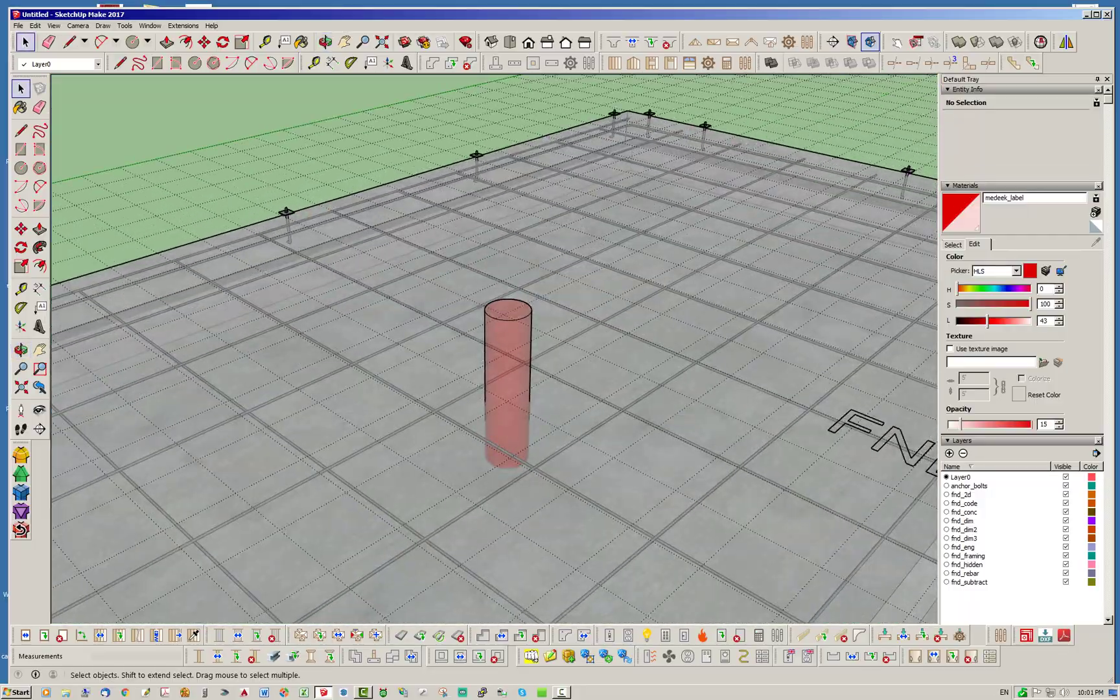
pyautogui.click(952, 244)
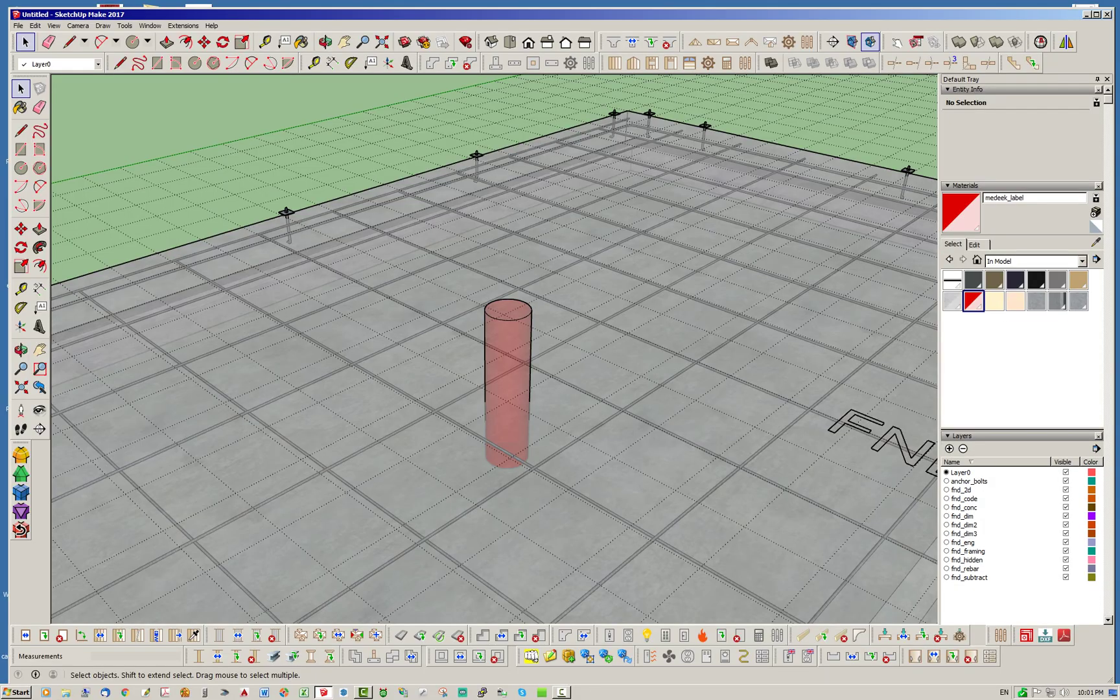
pyautogui.scroll(-4, 451, 375)
pyautogui.moveTo(452, 376); pyautogui.dragTo(505, 256, button='middle')
pyautogui.click(453, 379)
pyautogui.moveTo(453, 379); pyautogui.dragTo(479, 512, button='middle')
pyautogui.click(503, 327)
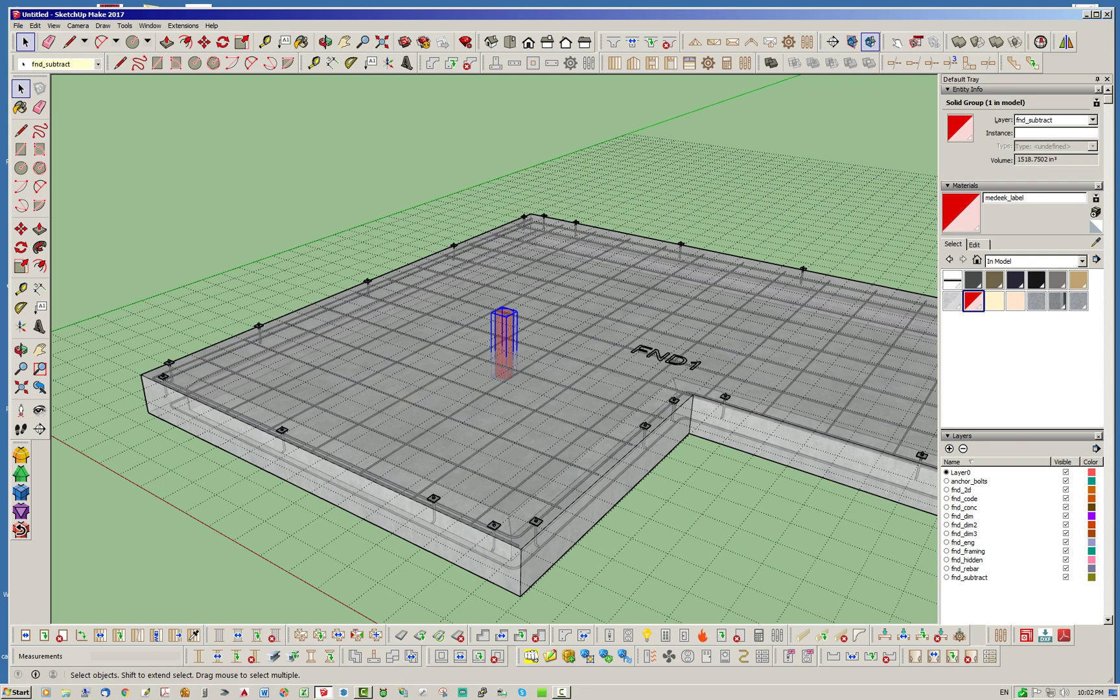
# - Cut the cylinder group, paste it in place inside the foundation group, and close the foundation group
pyautogui.moveTo(523, 304); pyautogui.dragTo(573, 315, button='middle')
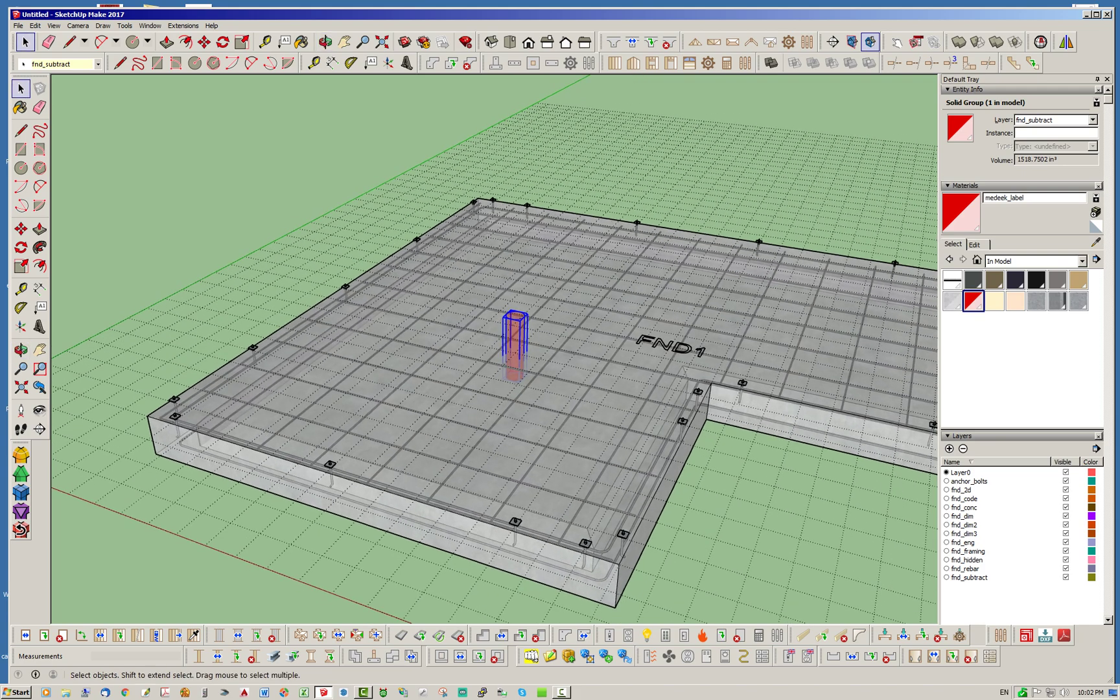
pyautogui.scroll(3, 561, 282)
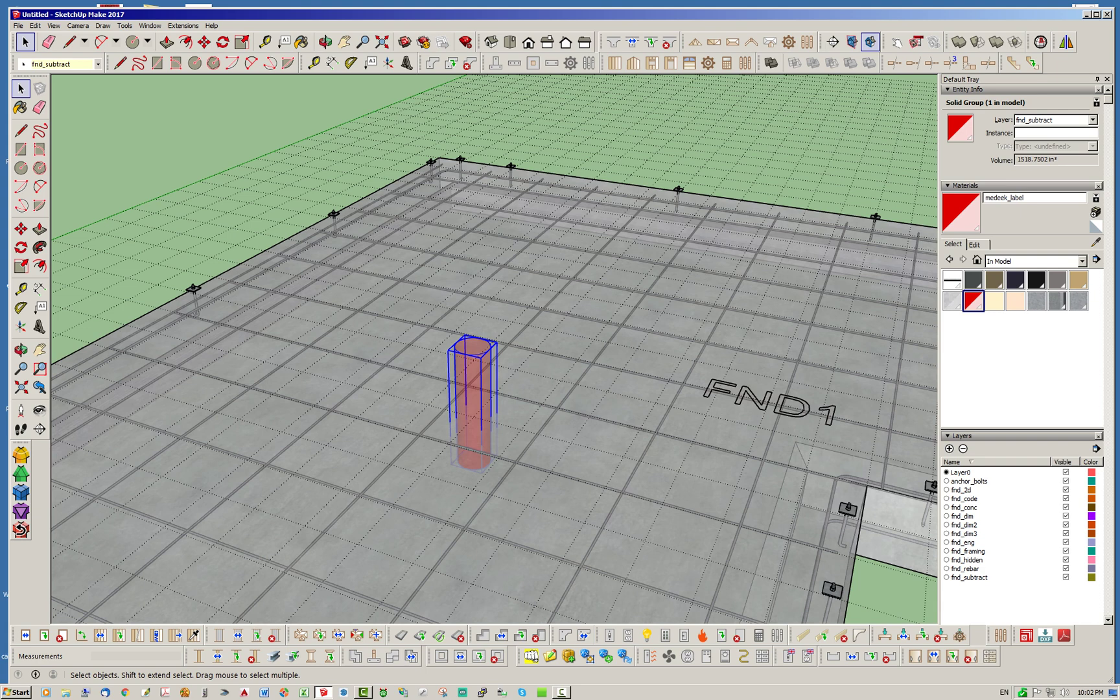
pyautogui.click(35, 25)
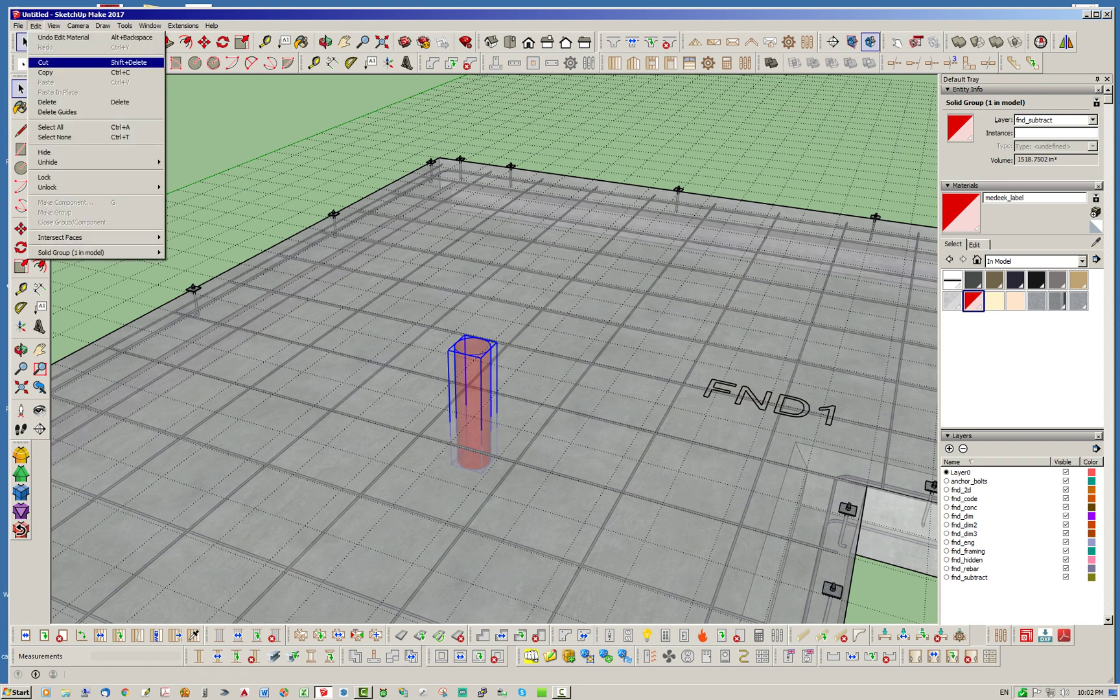
pyautogui.click(45, 62)
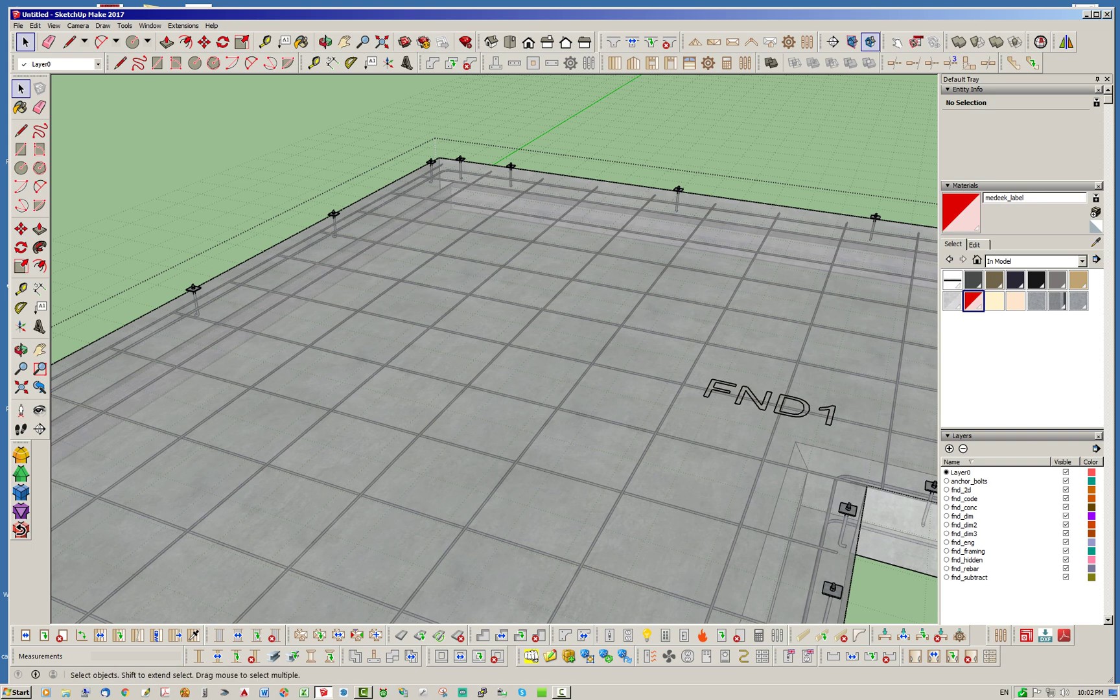
pyautogui.click(35, 25)
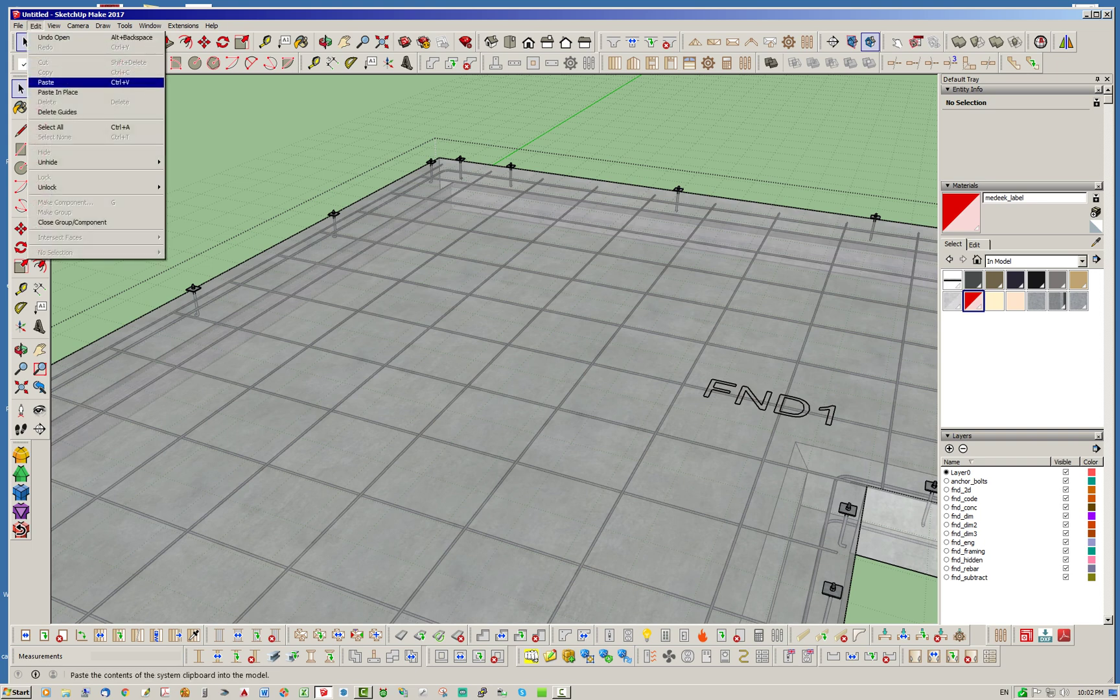
pyautogui.click(57, 92)
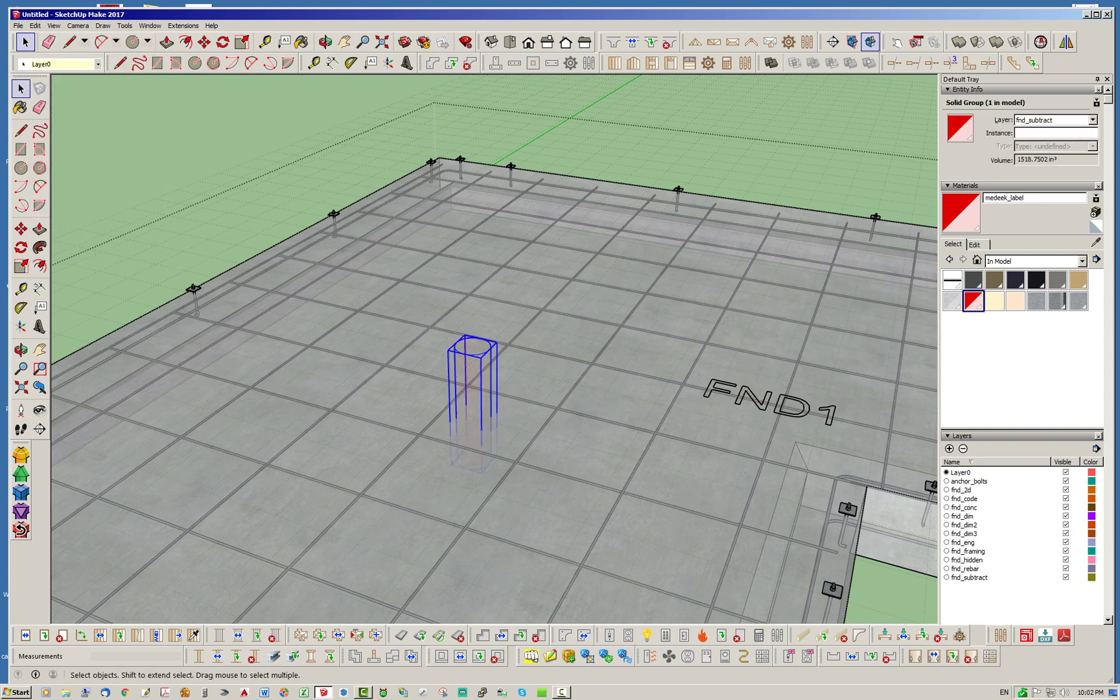
pyautogui.moveTo(493, 388)
pyautogui.mouseDown(button='middle')
pyautogui.moveTo(492, 272)
pyautogui.moveTo(492, 370)
pyautogui.mouseUp(button='middle')
pyautogui.press('Escape')
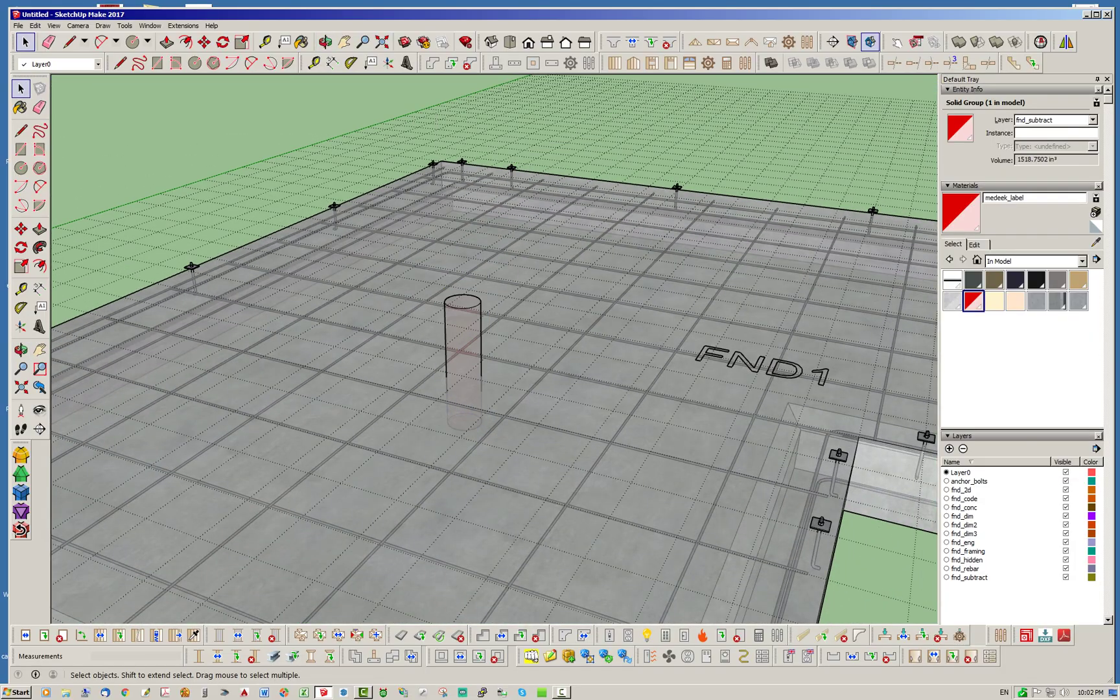
# - Examine the foundation with the nested cylinder from several angles, checking how the whole assembly selects as a group
pyautogui.moveTo(139, 401); pyautogui.dragTo(249, 353, button='middle')
pyautogui.scroll(-3, 250, 353)
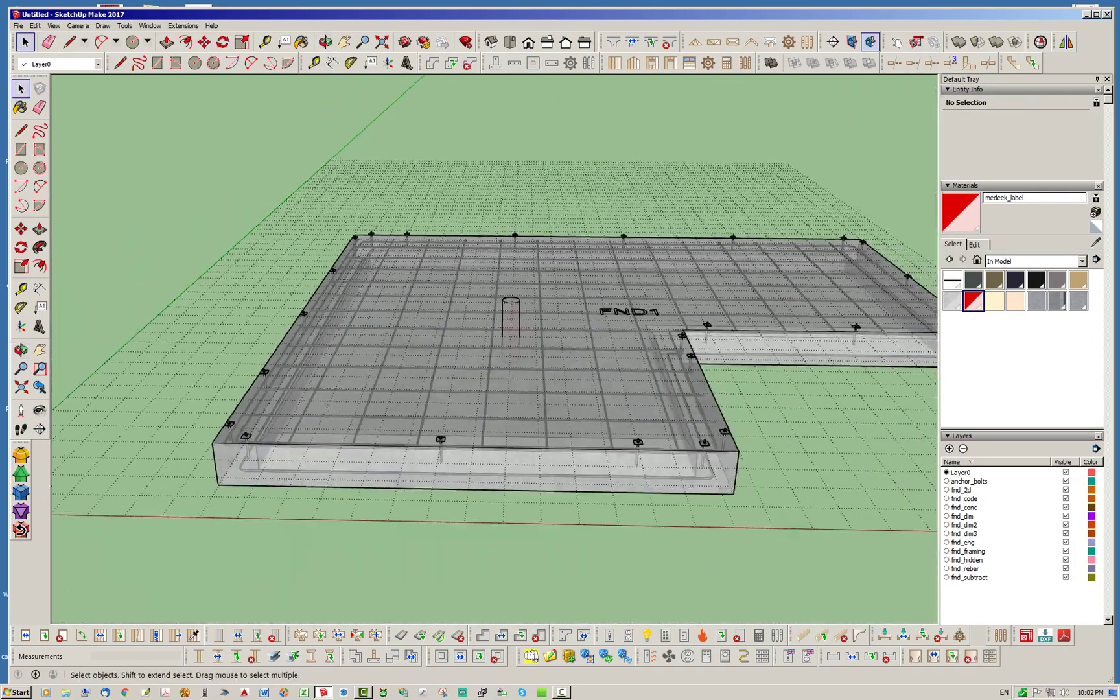
pyautogui.moveTo(493, 389); pyautogui.dragTo(525, 363, button='middle')
pyautogui.click(162, 363)
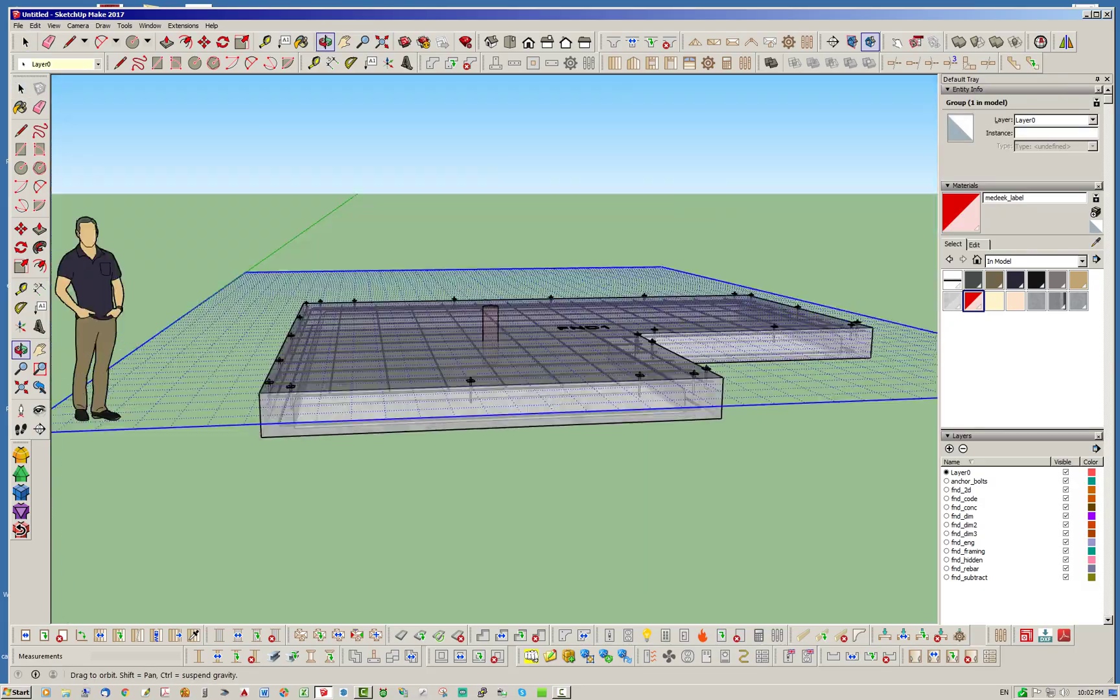
pyautogui.moveTo(518, 246); pyautogui.dragTo(454, 273, button='middle')
pyautogui.scroll(4, 470, 285)
pyautogui.hotkey('ctrl', 't')
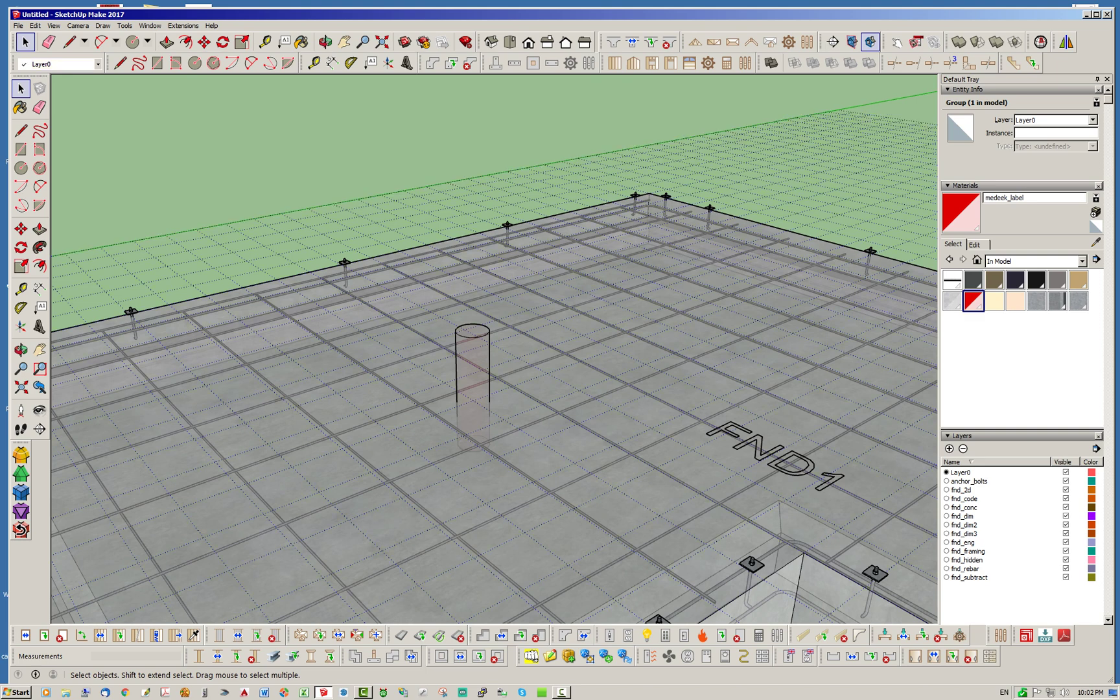
pyautogui.hotkey('ctrl', 'a')
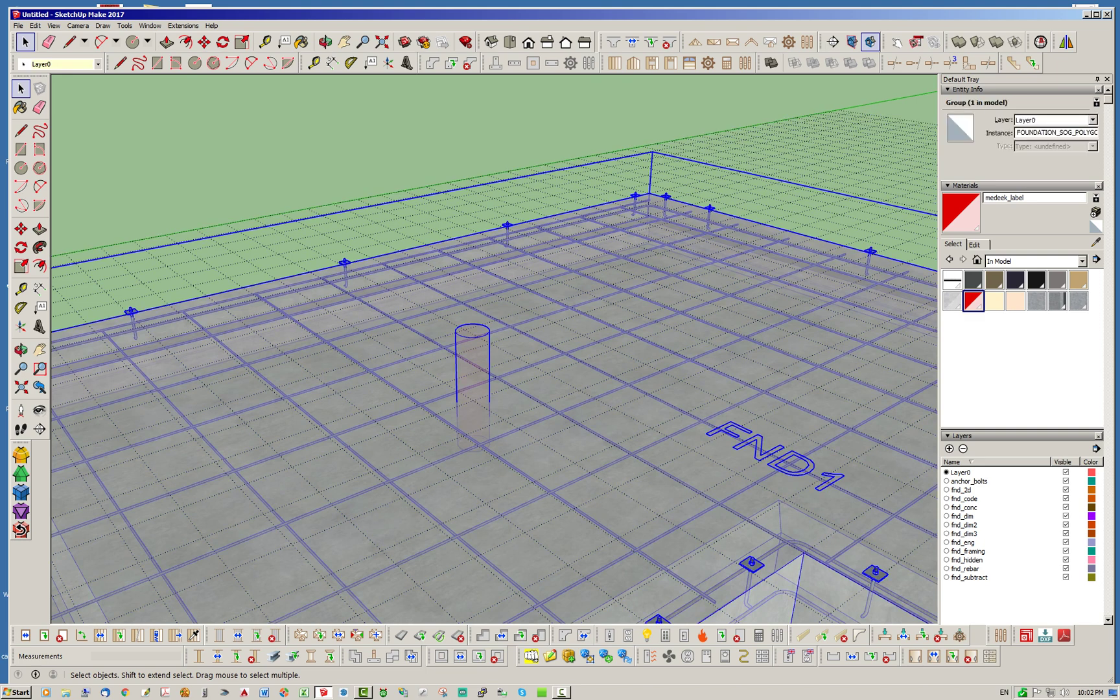
pyautogui.hotkey('ctrl', 't')
pyautogui.moveTo(494, 350); pyautogui.dragTo(493, 401, button='middle')
pyautogui.scroll(-3, 214, 253)
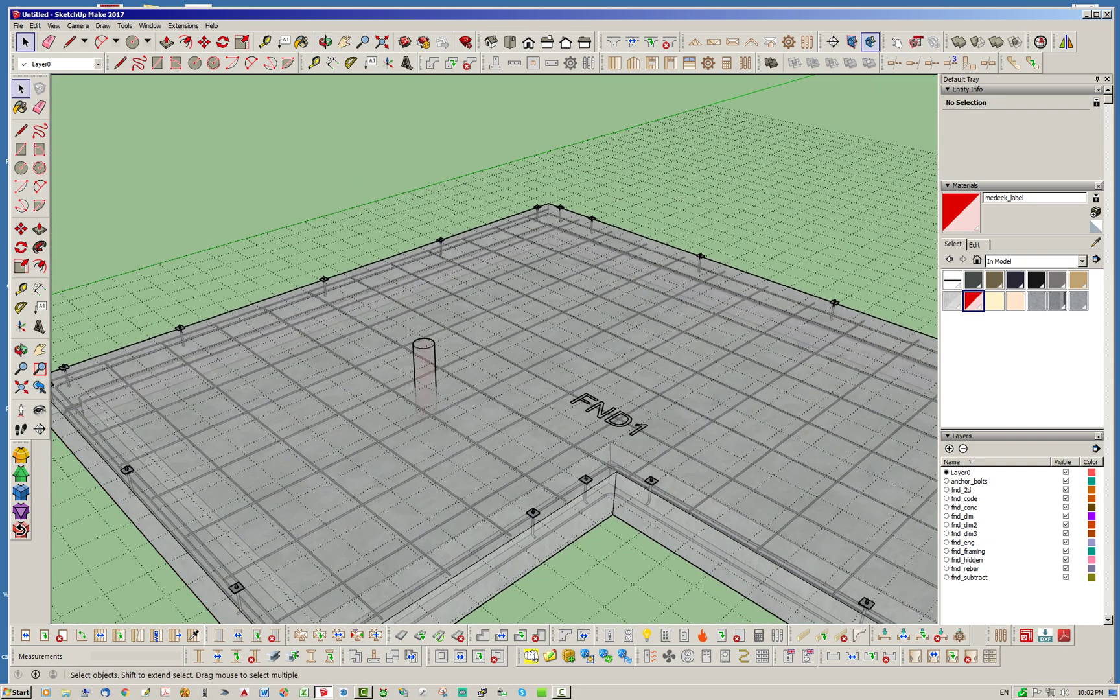
pyautogui.hotkey('ctrl', 'a')
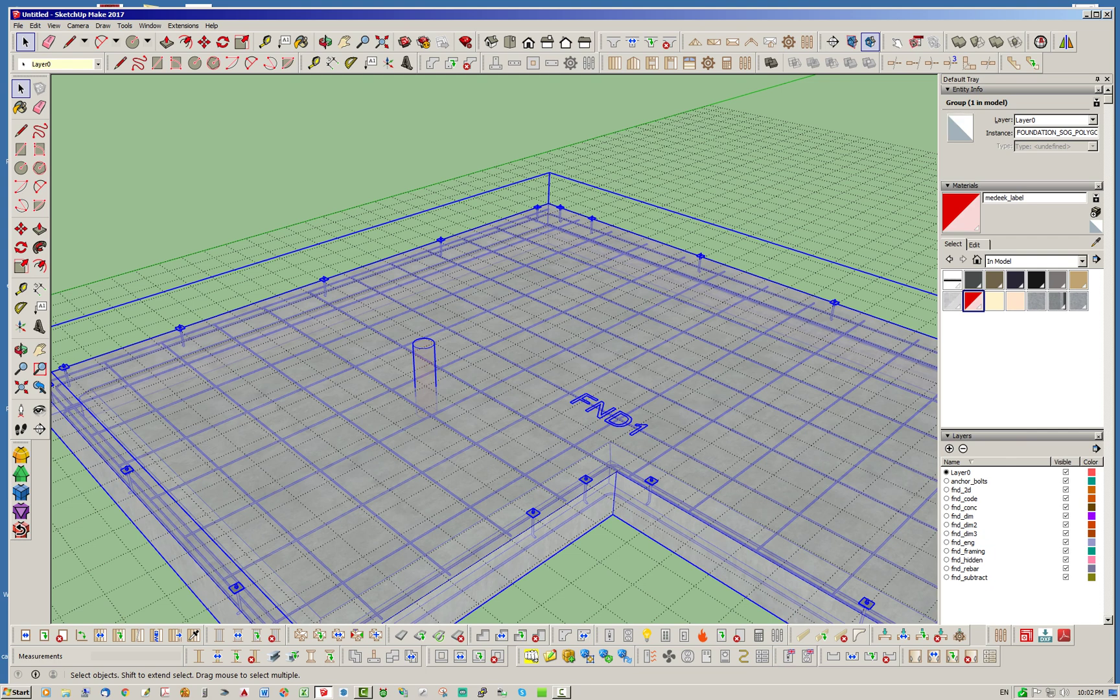
pyautogui.hotkey('ctrl', 't')
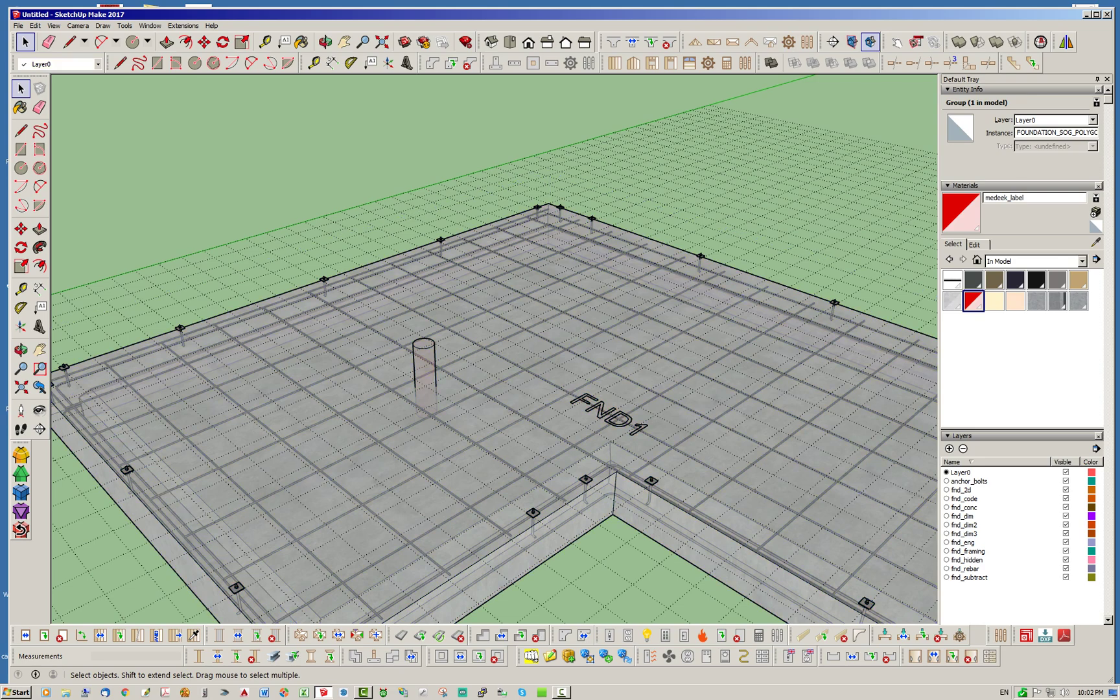
pyautogui.moveTo(493, 383); pyautogui.dragTo(467, 384, button='middle')
pyautogui.scroll(3, 515, 391)
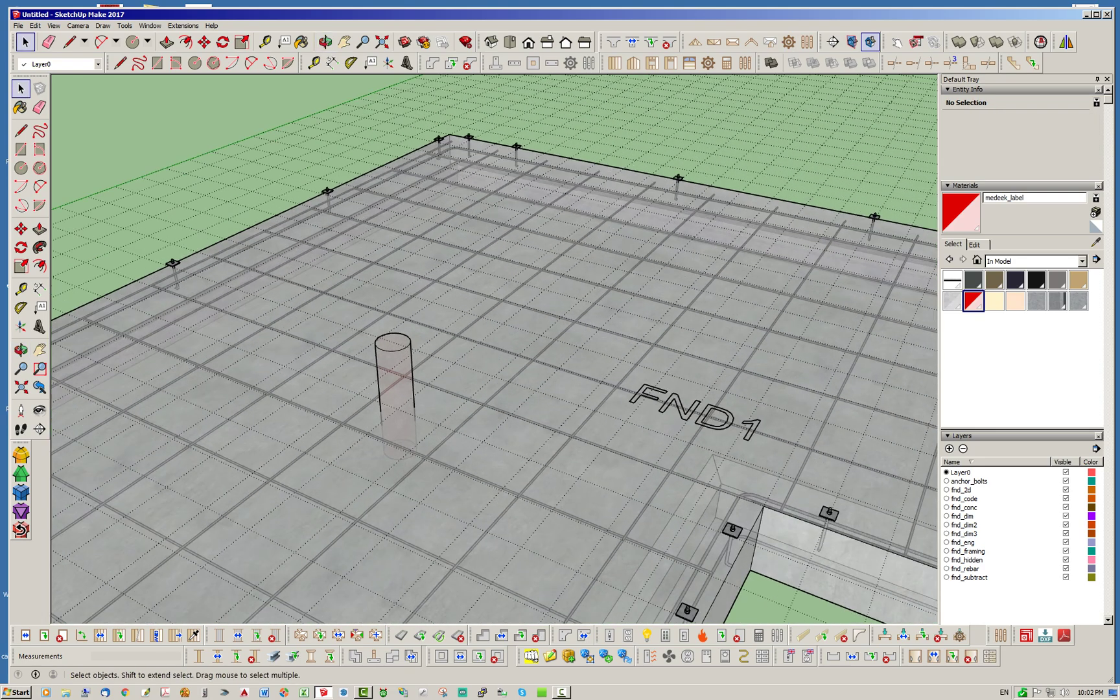
# - Set the instance name of the cylinder group inside the foundation group to PIPE1_SUBTRACT and leave group editing
pyautogui.doubleClick(395, 379)
pyautogui.click(395, 379)
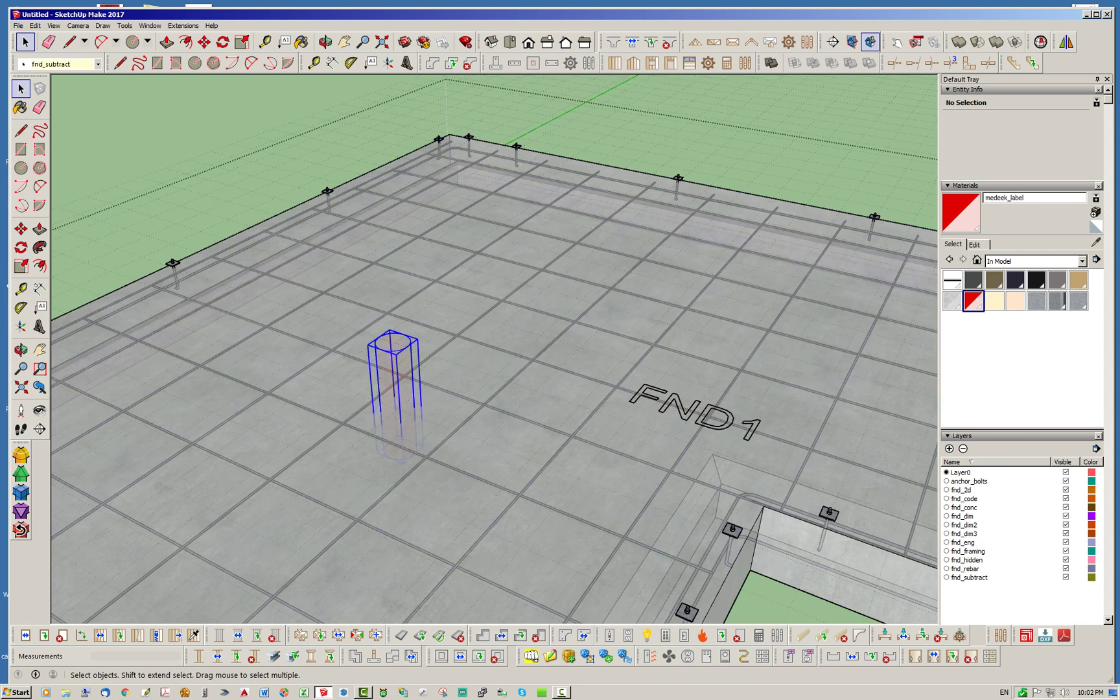
pyautogui.click(1019, 132)
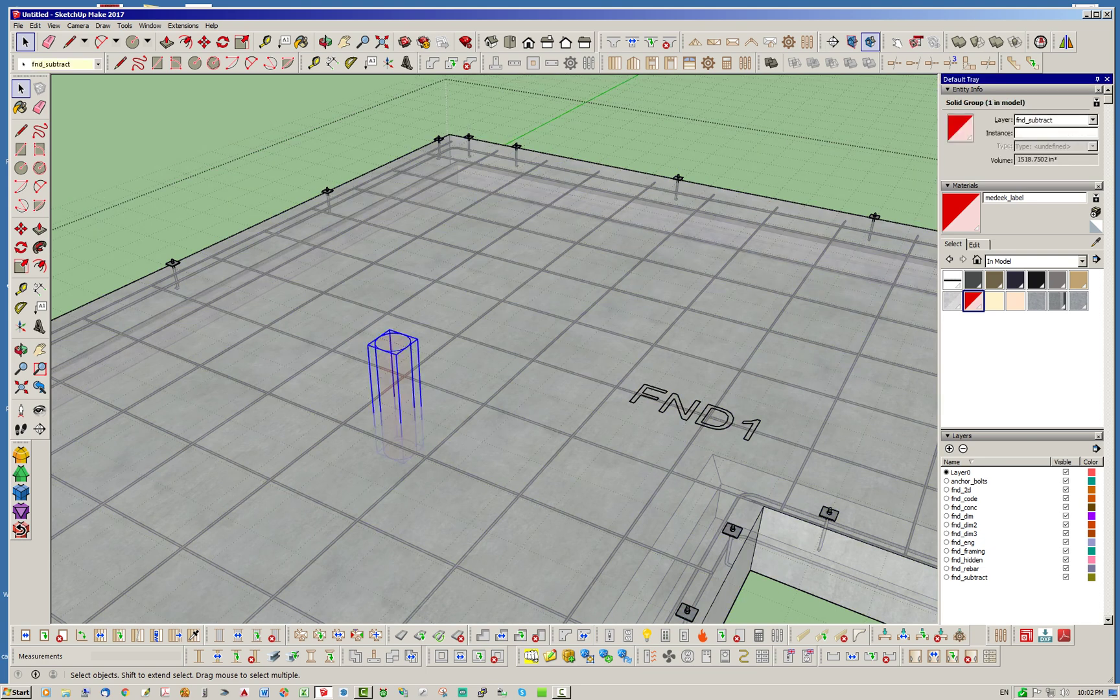
pyautogui.write('SUBTRACT')
pyautogui.press('BackSpace')
pyautogui.press('BackSpace')
pyautogui.press('BackSpace')
pyautogui.press('BackSpace')
pyautogui.press('BackSpace')
pyautogui.press('BackSpace')
pyautogui.press('BackSpace')
pyautogui.press('BackSpace')
pyautogui.press('BackSpace')
pyautogui.write('PIO')
pyautogui.press('BackSpace')
pyautogui.write('PE1_SUBTRACT')
pyautogui.press('Escape')
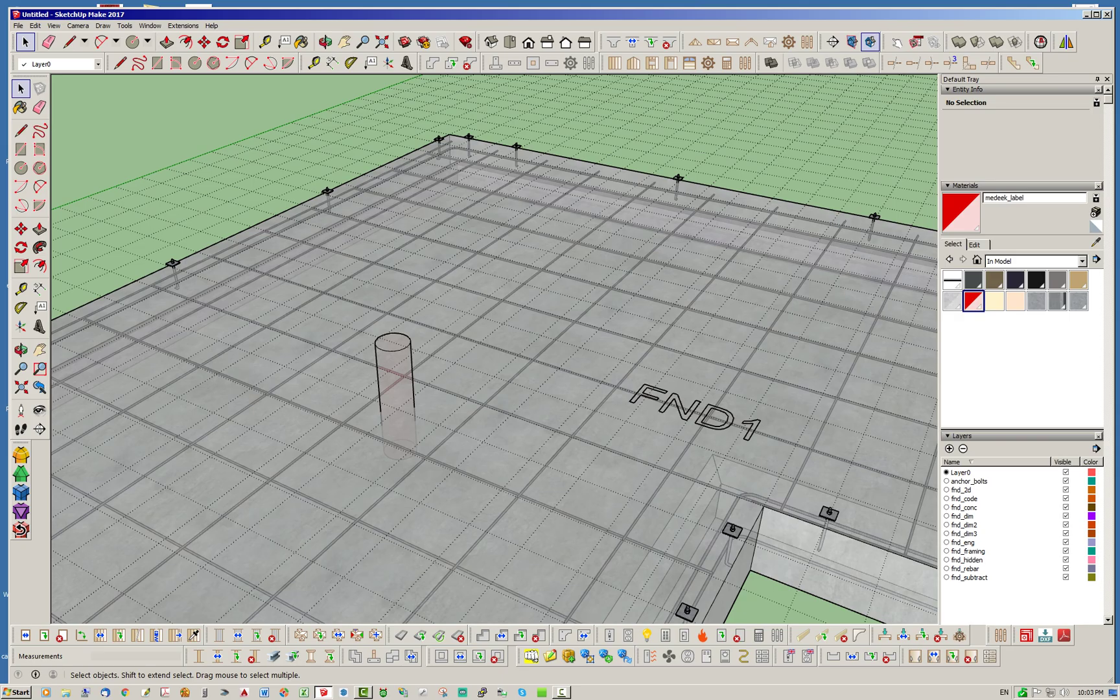
# - Check the instance names of the foundation group and the cylinder nested inside it, and leave group editing
pyautogui.scroll(-3, 537, 364)
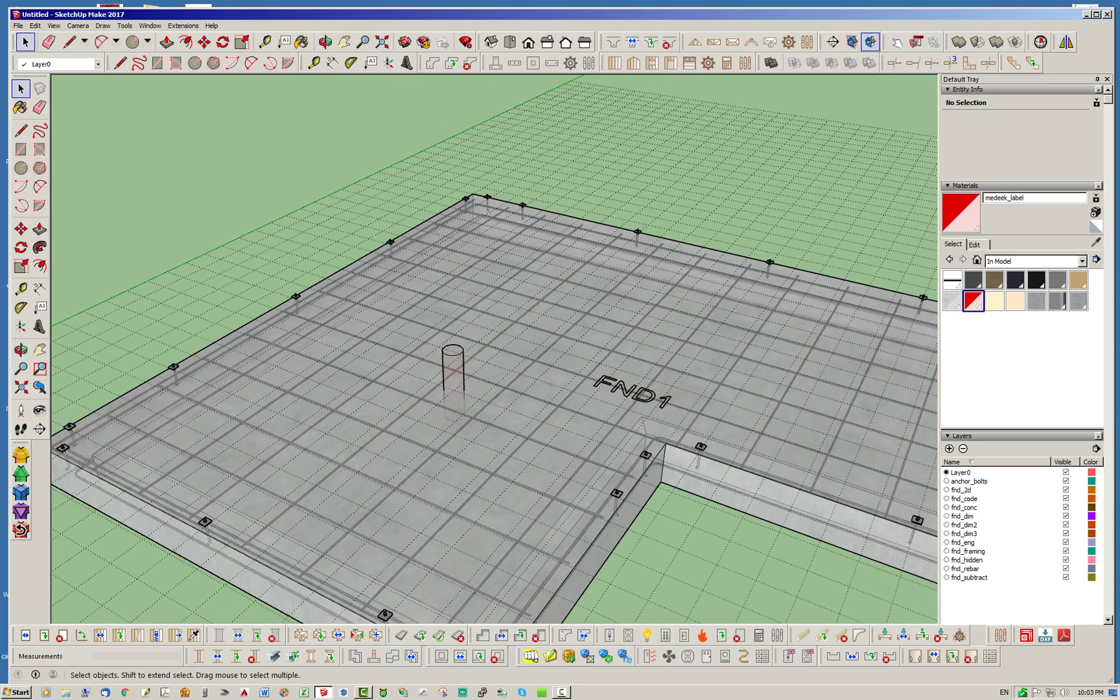
pyautogui.moveTo(537, 364)
pyautogui.mouseDown(button='middle')
pyautogui.moveTo(557, 377)
pyautogui.moveTo(596, 371)
pyautogui.moveTo(544, 362)
pyautogui.mouseUp(button='middle')
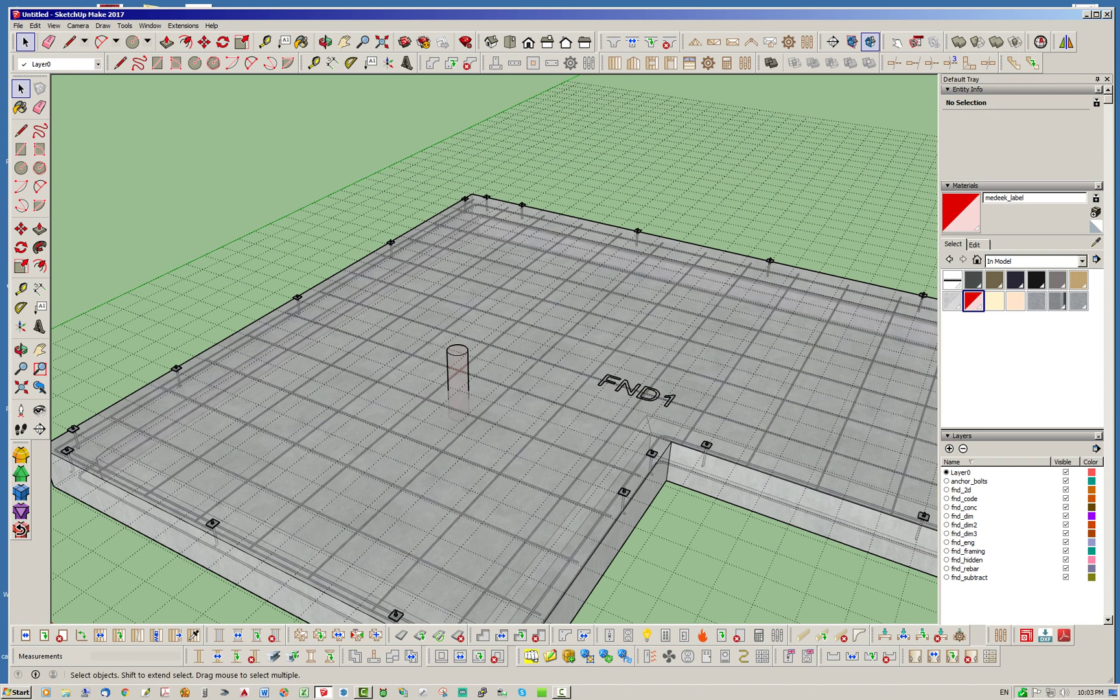
pyautogui.click(544, 363)
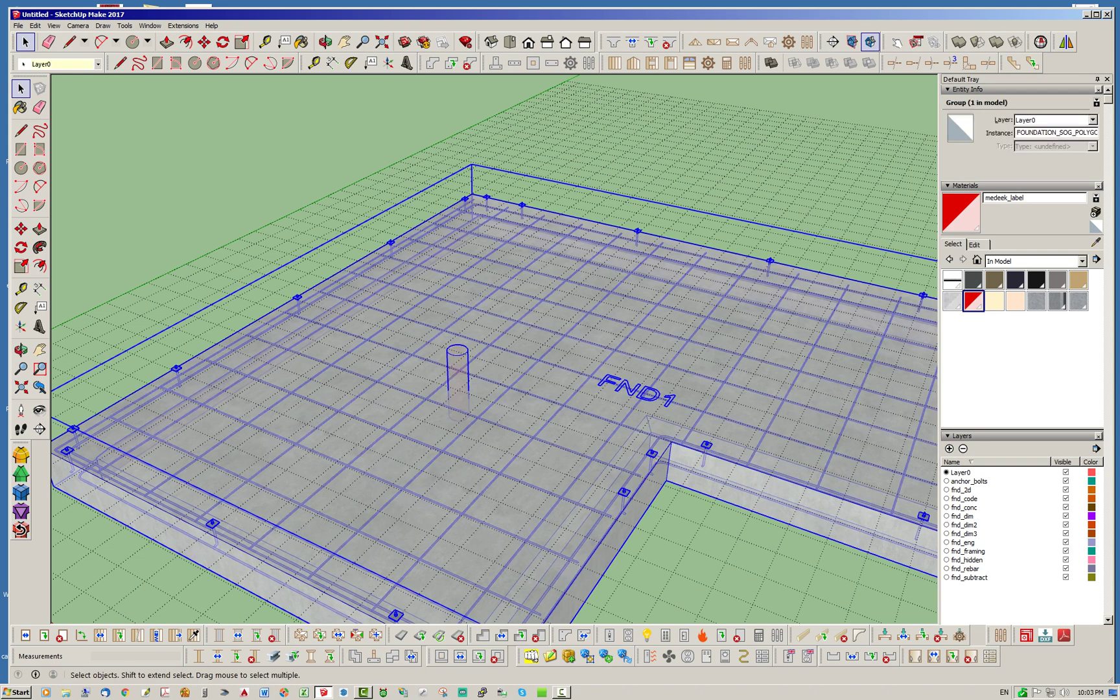
pyautogui.doubleClick(457, 369)
pyautogui.click(457, 369)
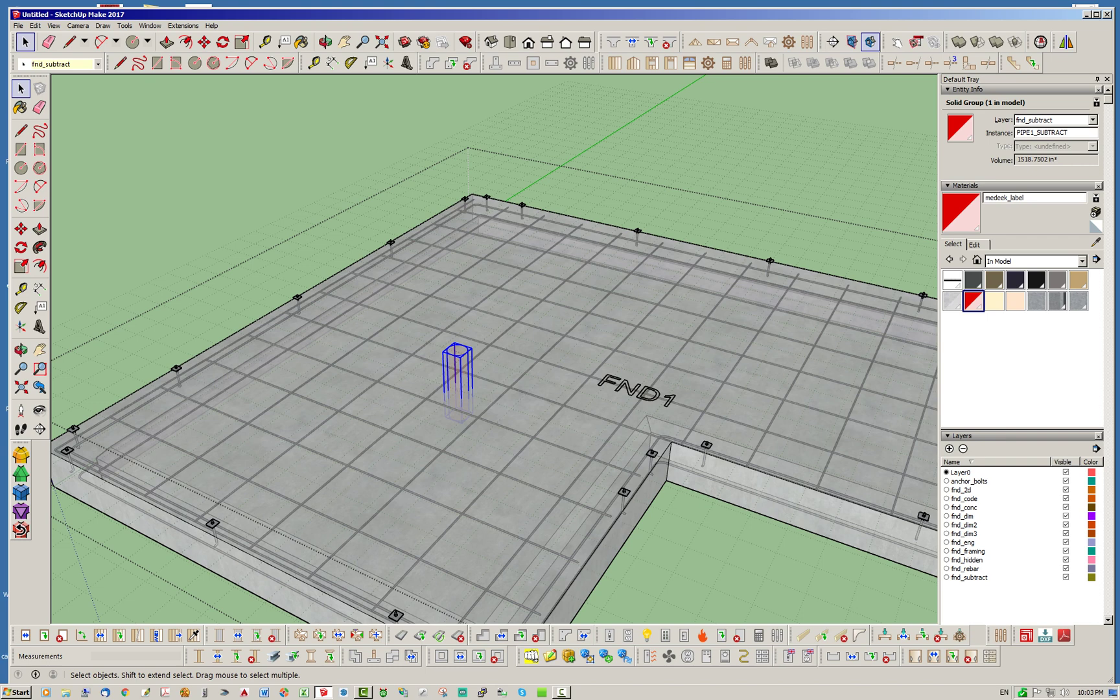
pyautogui.press('Escape')
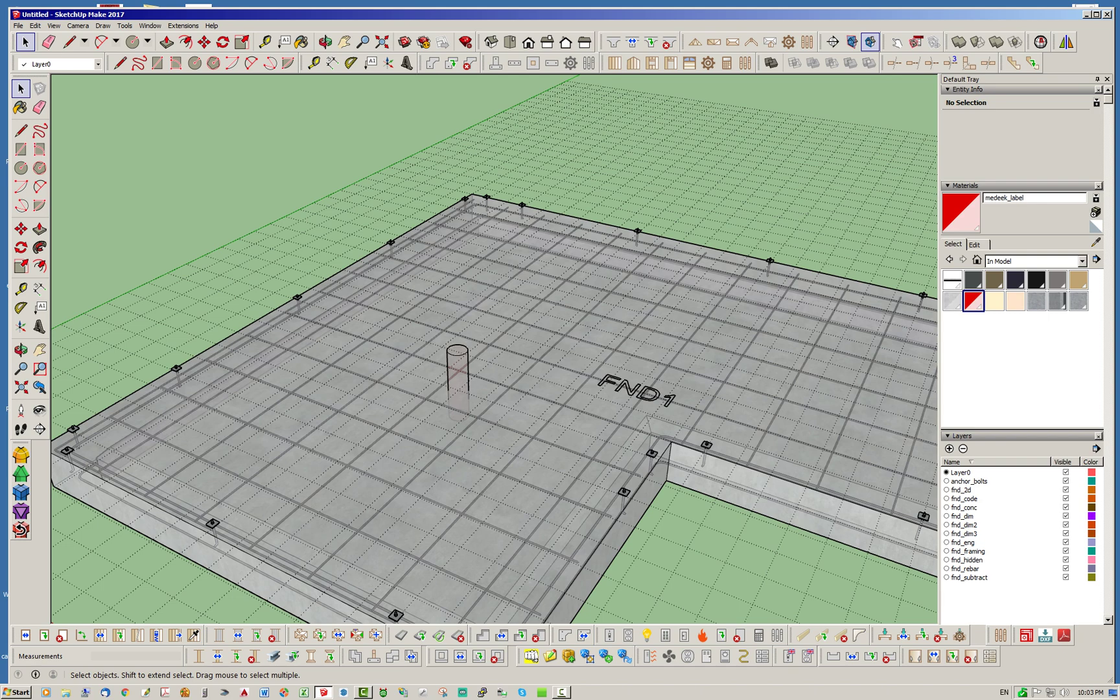
# - Regenerate the FND1 foundation through Edit SOG Foundation with its settings as they are, and deselect it
pyautogui.scroll(-2, 230, 298)
pyautogui.click(506, 374)
pyautogui.rightClick(506, 374)
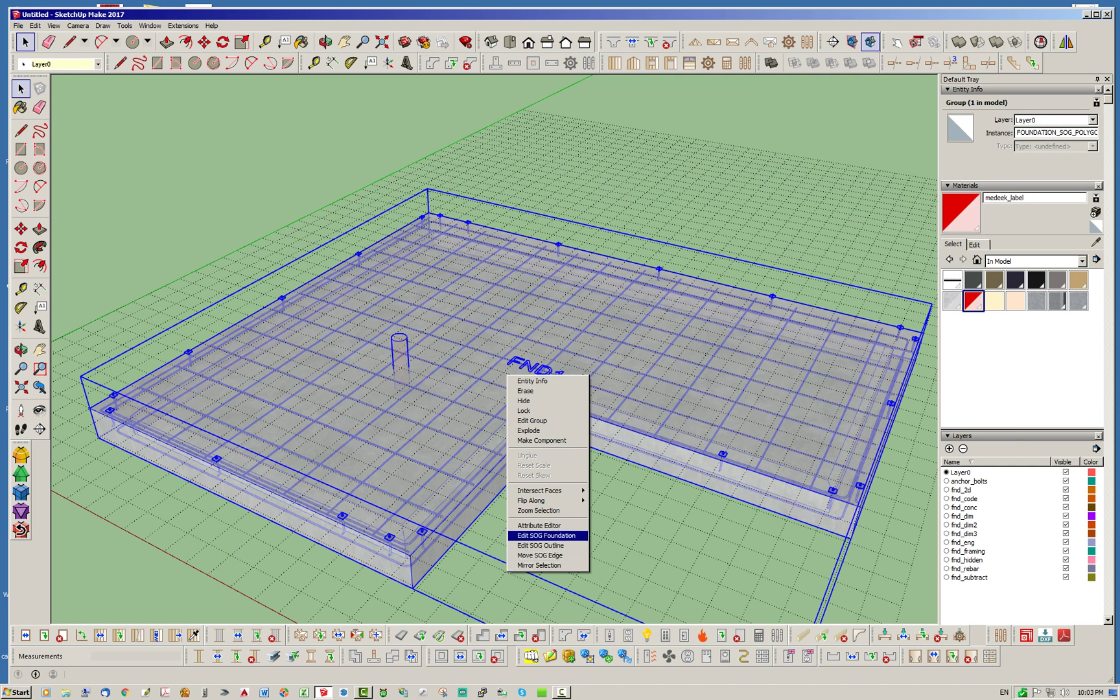
pyautogui.click(546, 535)
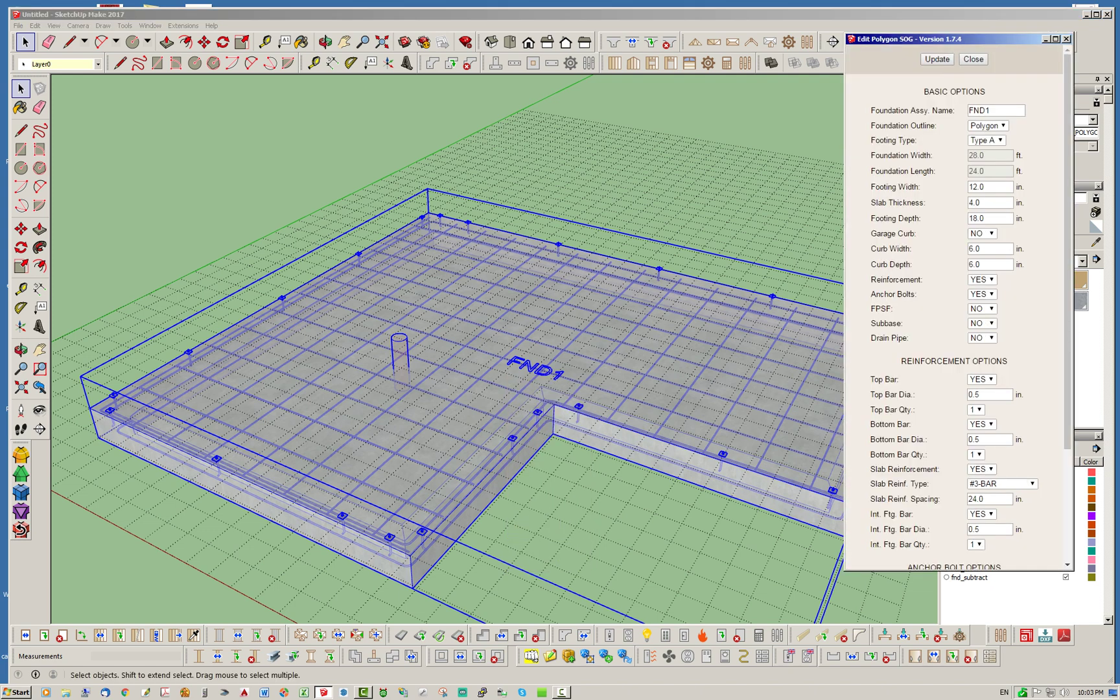
pyautogui.click(936, 59)
pyautogui.click(972, 59)
pyautogui.hotkey('ctrl', 't')
# - Inspect the slab at the cylinder, hiding the fnd_subtract layer to view the opening and showing the layer again
pyautogui.moveTo(473, 441); pyautogui.dragTo(519, 457, button='middle')
pyautogui.scroll(6, 500, 494)
pyautogui.scroll(2, 479, 462)
pyautogui.scroll(-7, 454, 194)
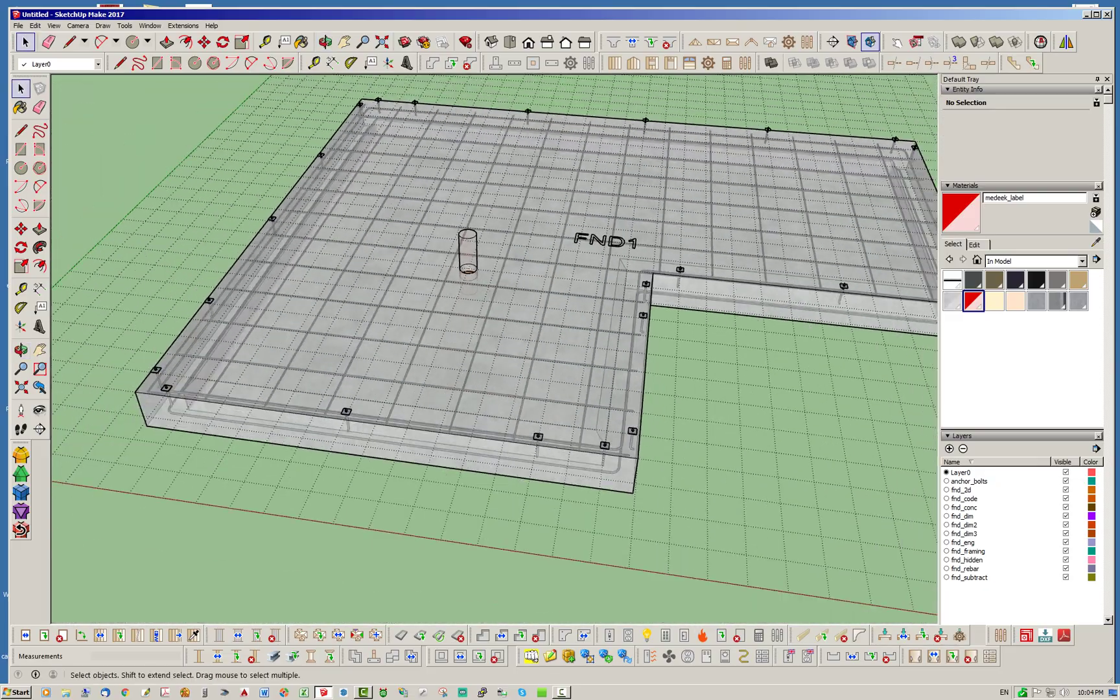
pyautogui.moveTo(518, 208); pyautogui.dragTo(456, 206, button='middle')
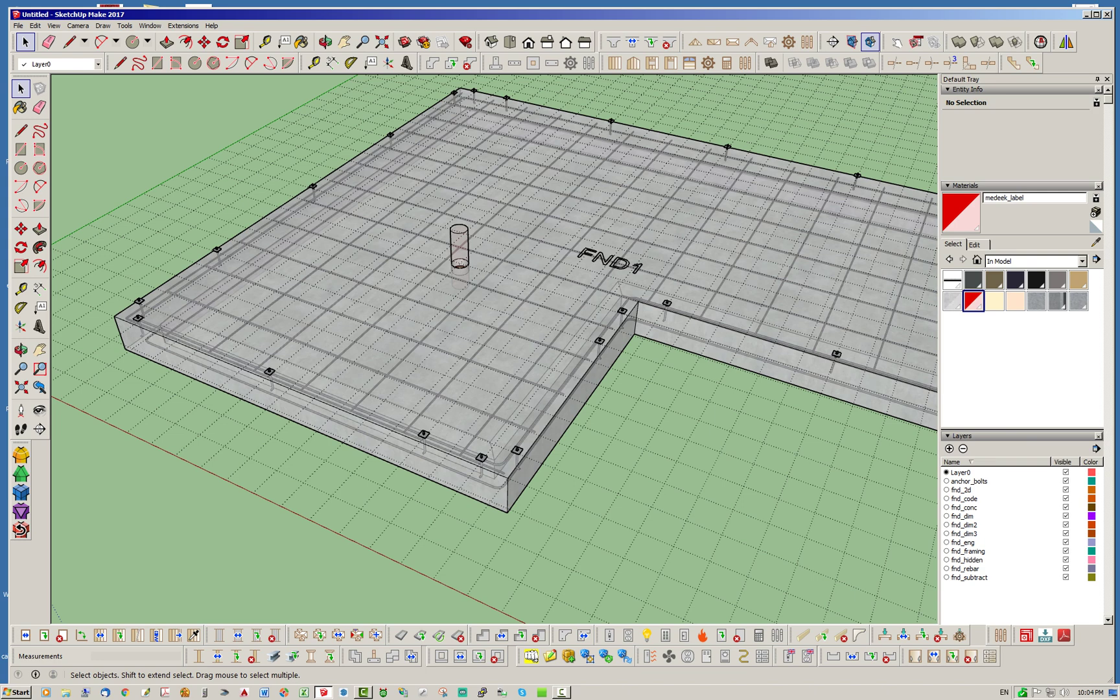
pyautogui.click(1065, 576)
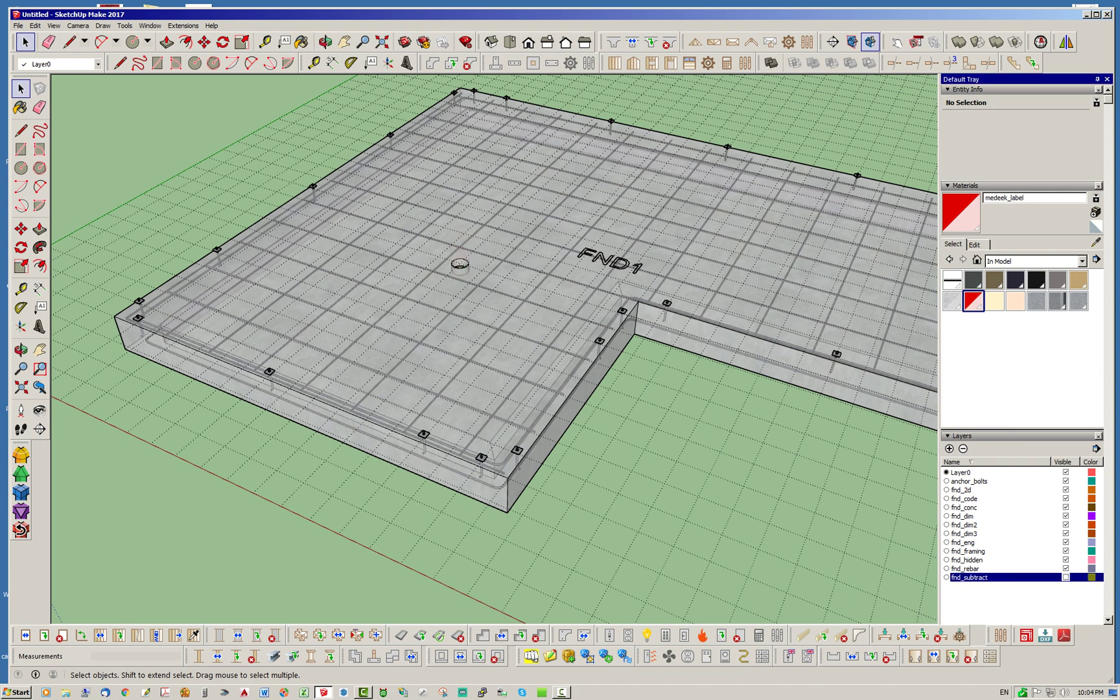
pyautogui.moveTo(459, 263); pyautogui.dragTo(453, 292, button='middle')
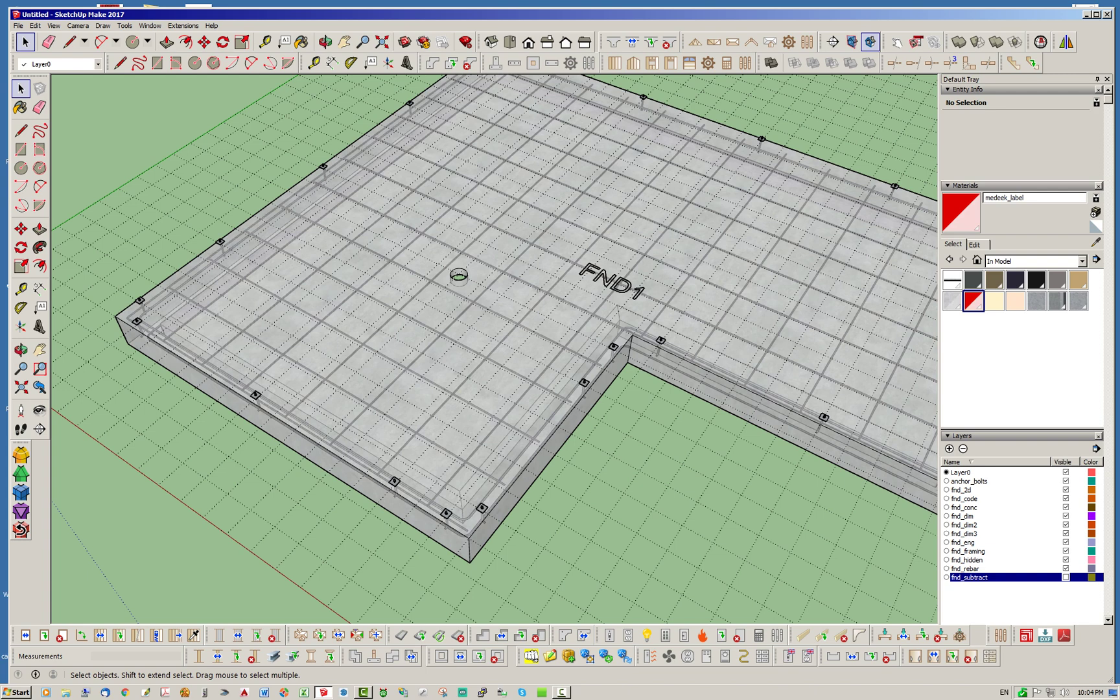
pyautogui.click(1065, 577)
pyautogui.moveTo(494, 349); pyautogui.dragTo(519, 256, button='middle')
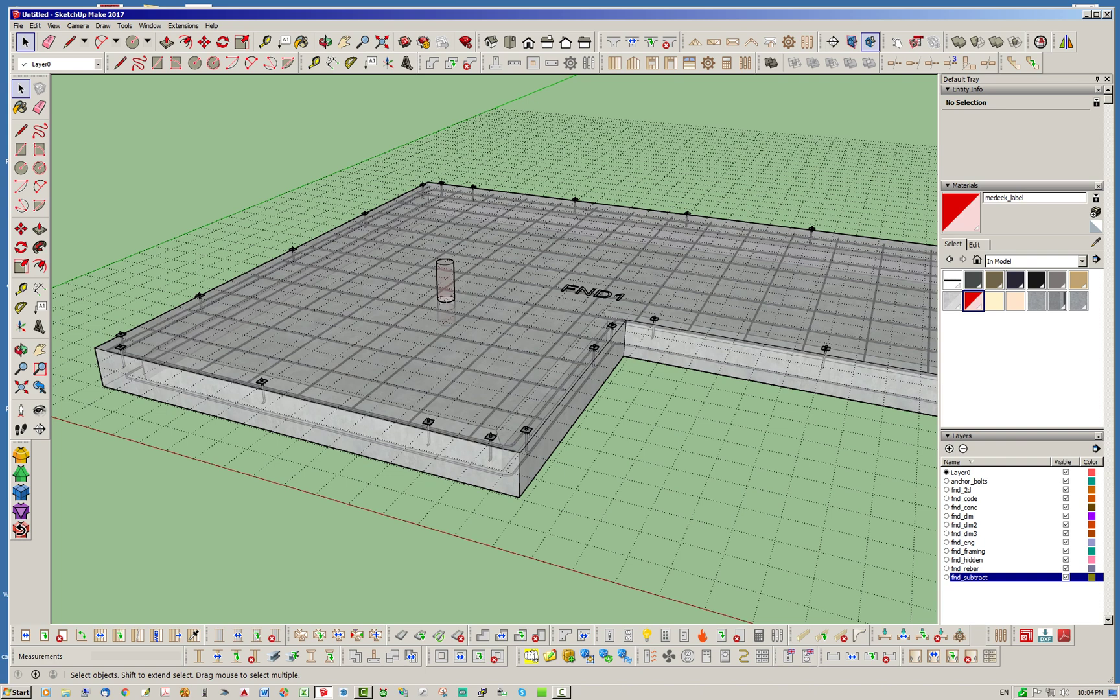
# - Inside the foundation group, move the PIPE1_SUBTRACT cylinder 24" along the green axis, away from the existing hole
pyautogui.moveTo(405, 259); pyautogui.dragTo(383, 341, button='middle')
pyautogui.scroll(5, 383, 340)
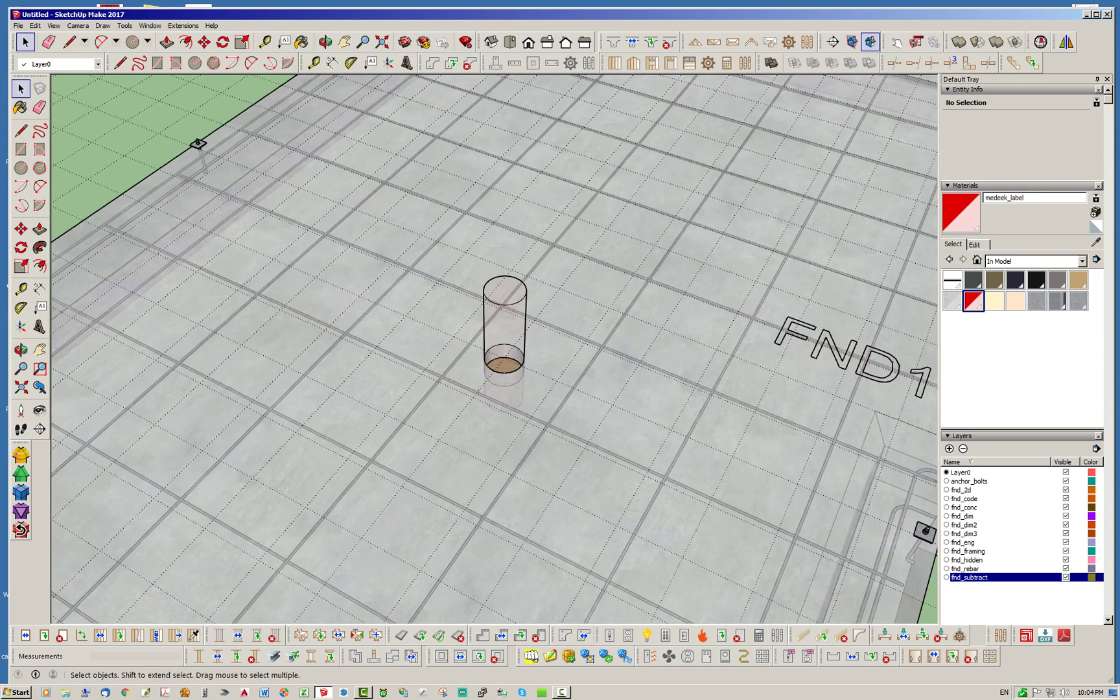
pyautogui.scroll(-5, 571, 364)
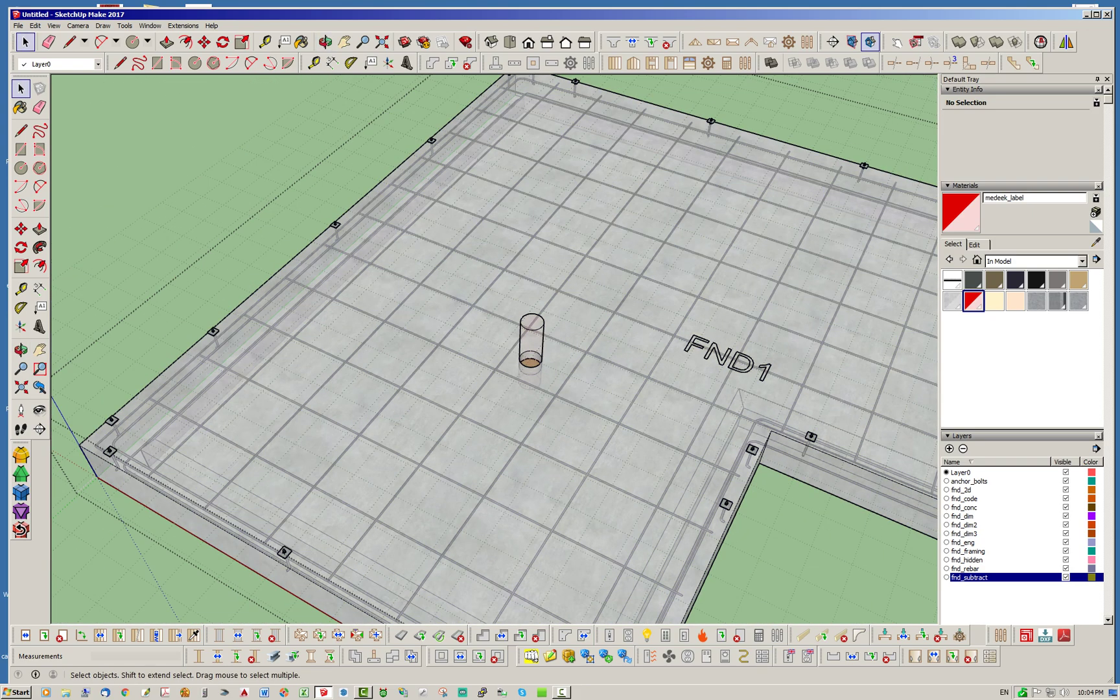
pyautogui.click(531, 343)
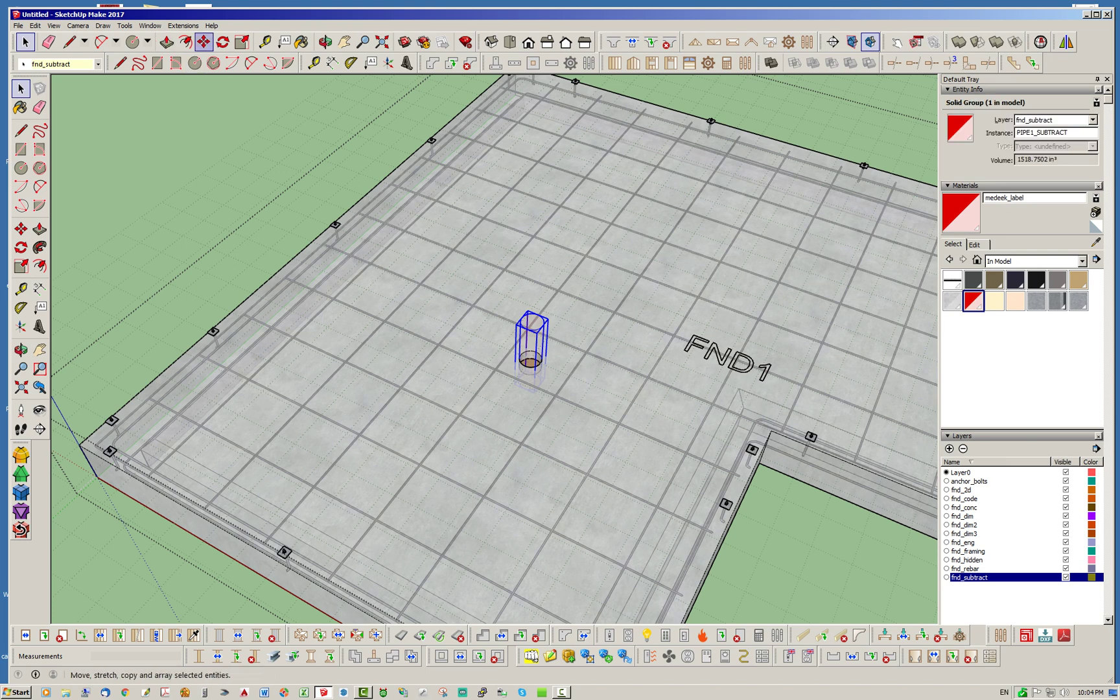
pyautogui.click(203, 42)
pyautogui.click(530, 360)
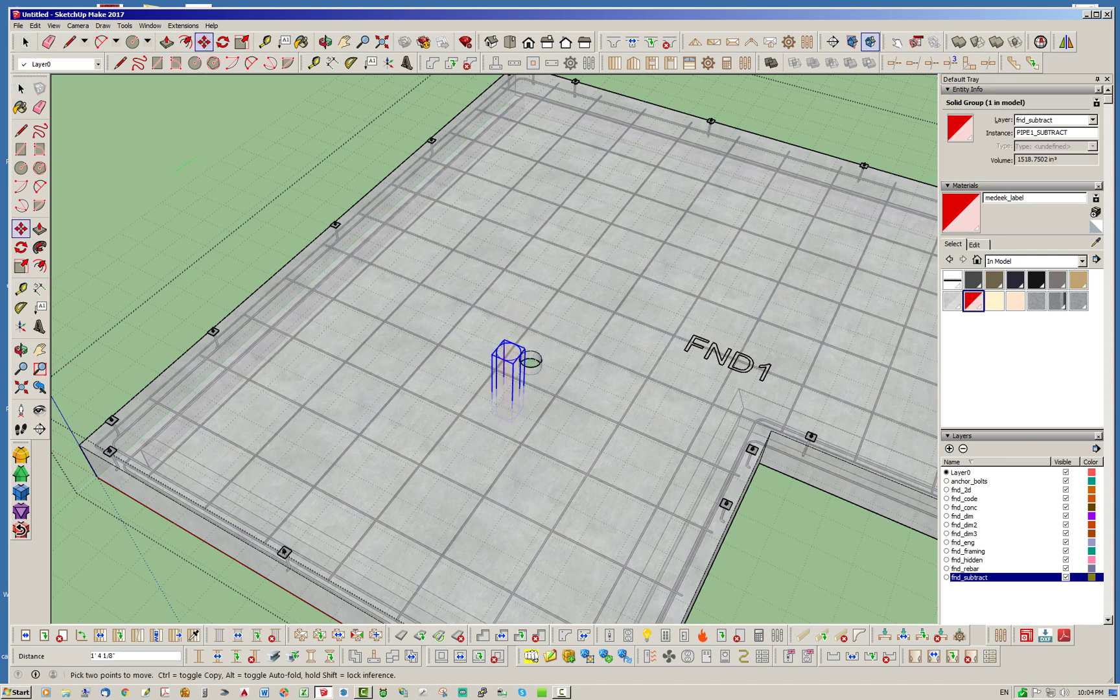
pyautogui.write('24')
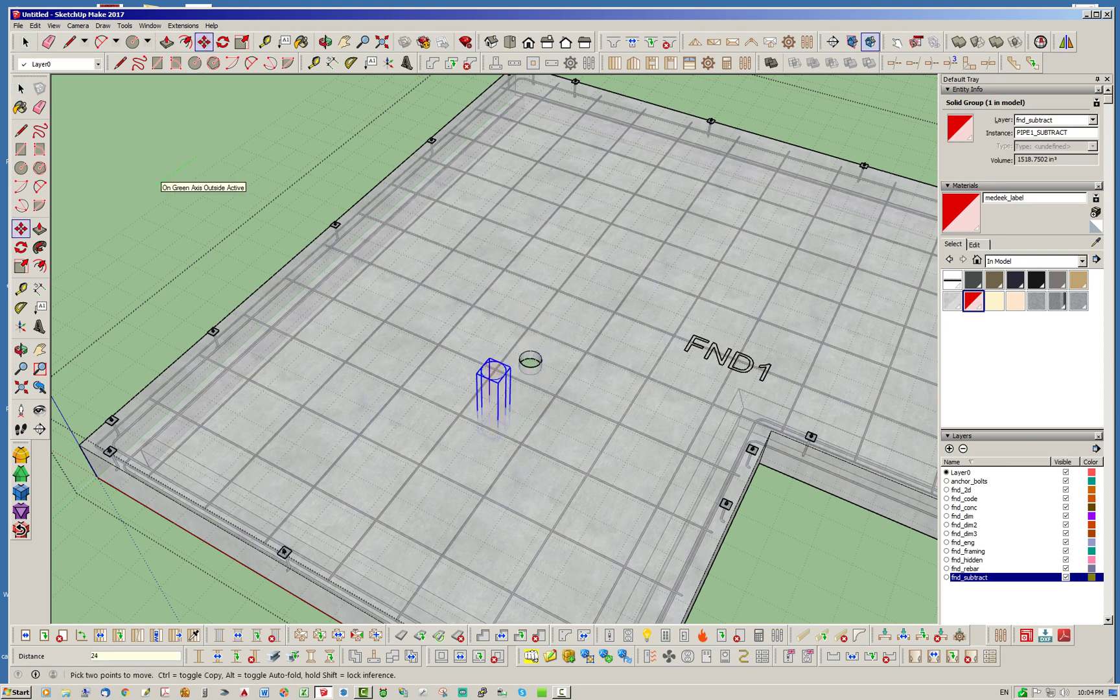
# - Complete the PIPE1_SUBTRACT cylinder's 24" move, leave the foundation group and update FND1 through Edit SOG Foundation with its current settings
pyautogui.press('Return')
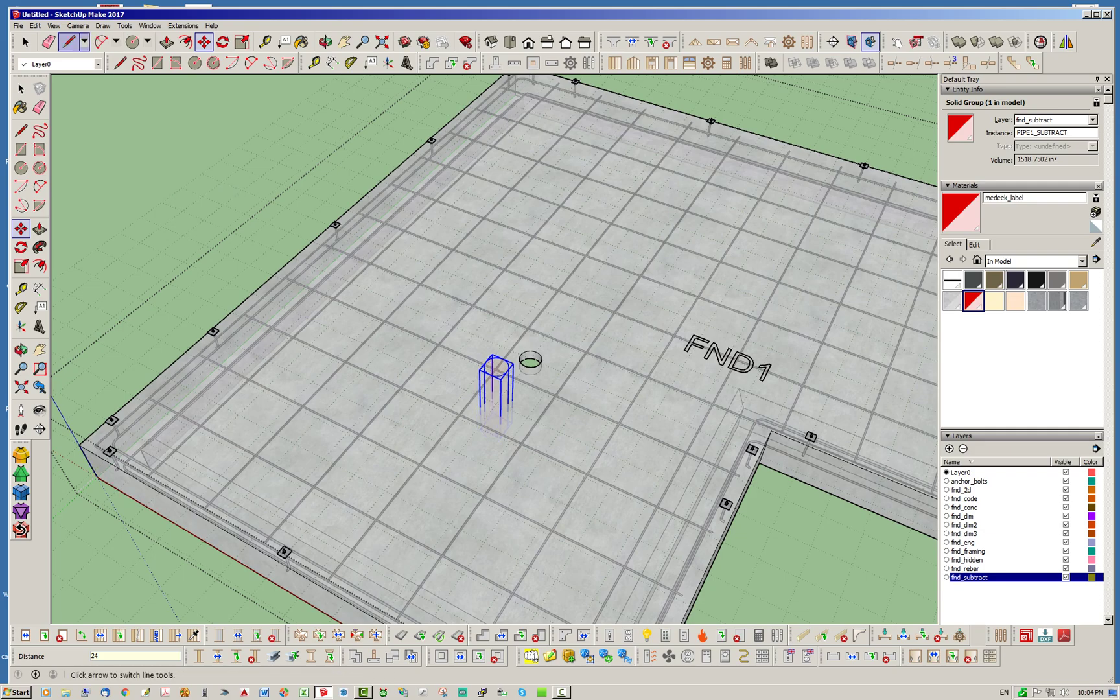
pyautogui.click(25, 42)
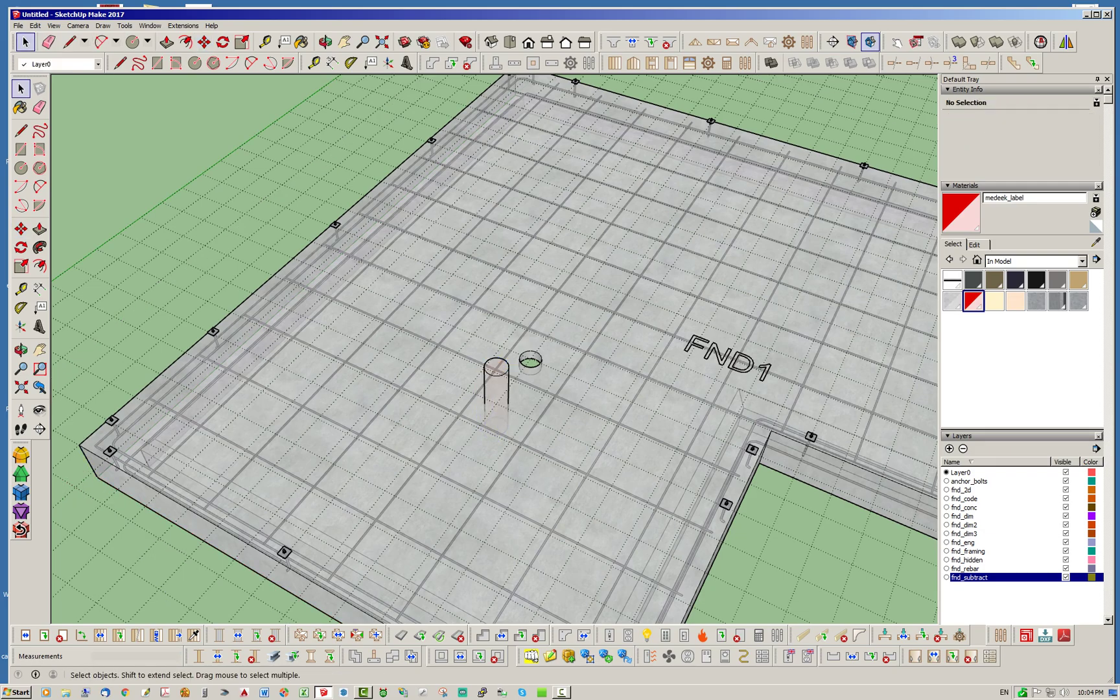
pyautogui.moveTo(494, 349); pyautogui.dragTo(476, 286, button='middle')
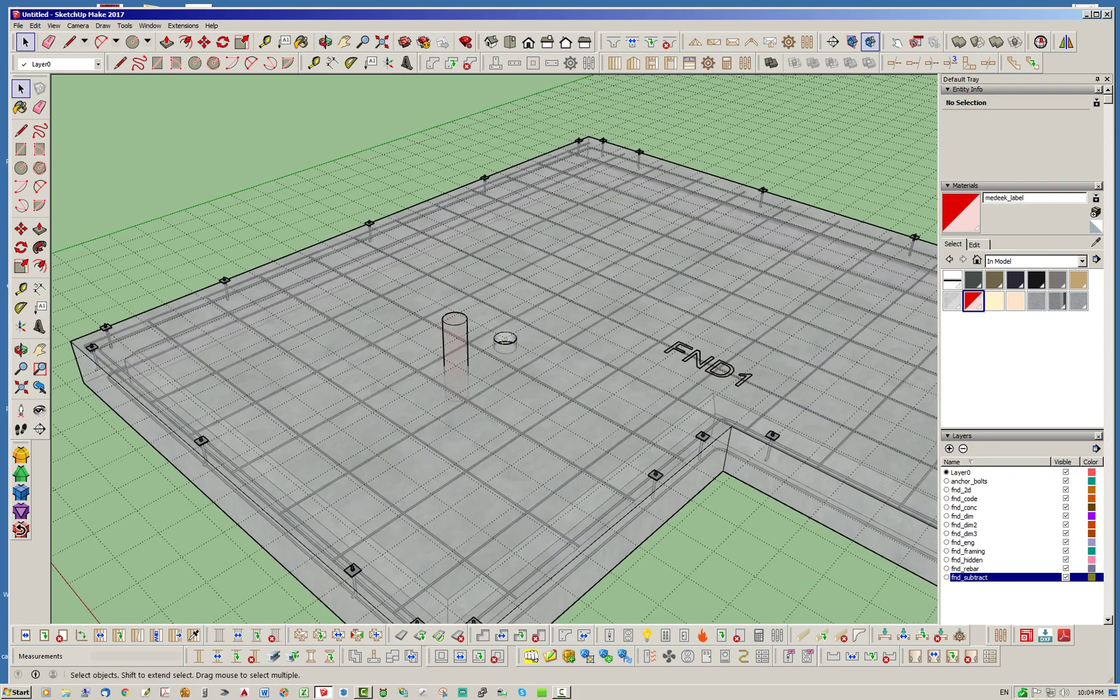
pyautogui.rightClick(554, 425)
pyautogui.click(590, 585)
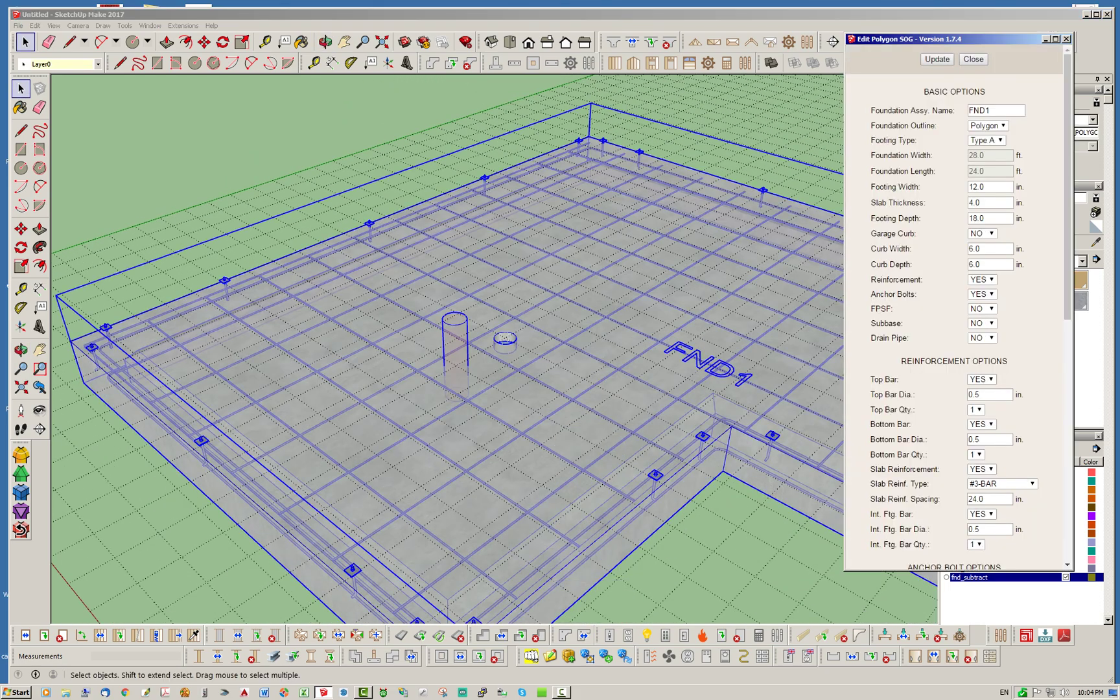
pyautogui.click(937, 59)
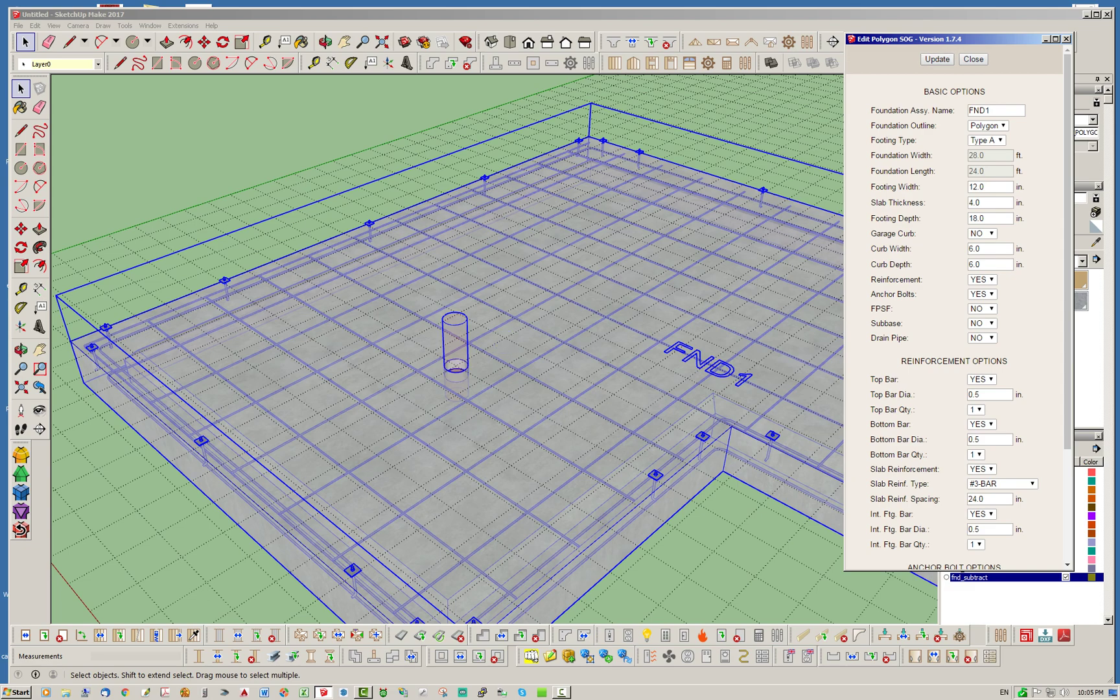
pyautogui.click(972, 59)
# - Examine the regenerated slab and the opening at the moved cylinder from several angles and distances
pyautogui.moveTo(494, 389); pyautogui.dragTo(538, 283, button='middle')
pyautogui.scroll(4, 494, 495)
pyautogui.scroll(-3, 472, 259)
pyautogui.scroll(-3, 463, 252)
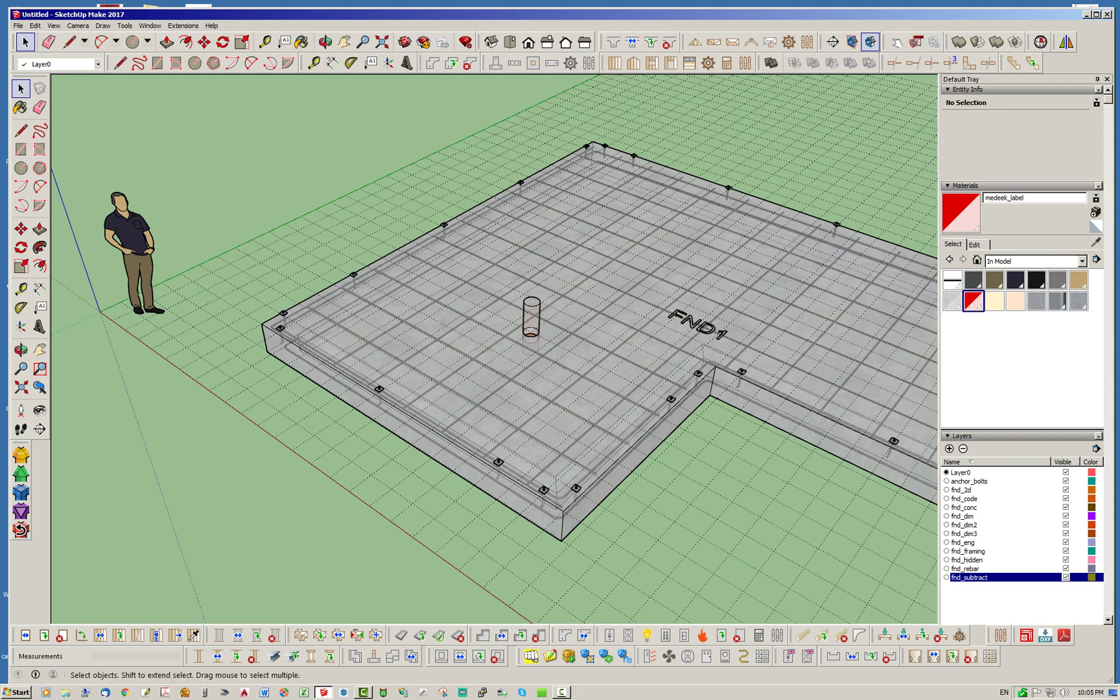
pyautogui.scroll(1, 626, 427)
pyautogui.scroll(2, 382, 382)
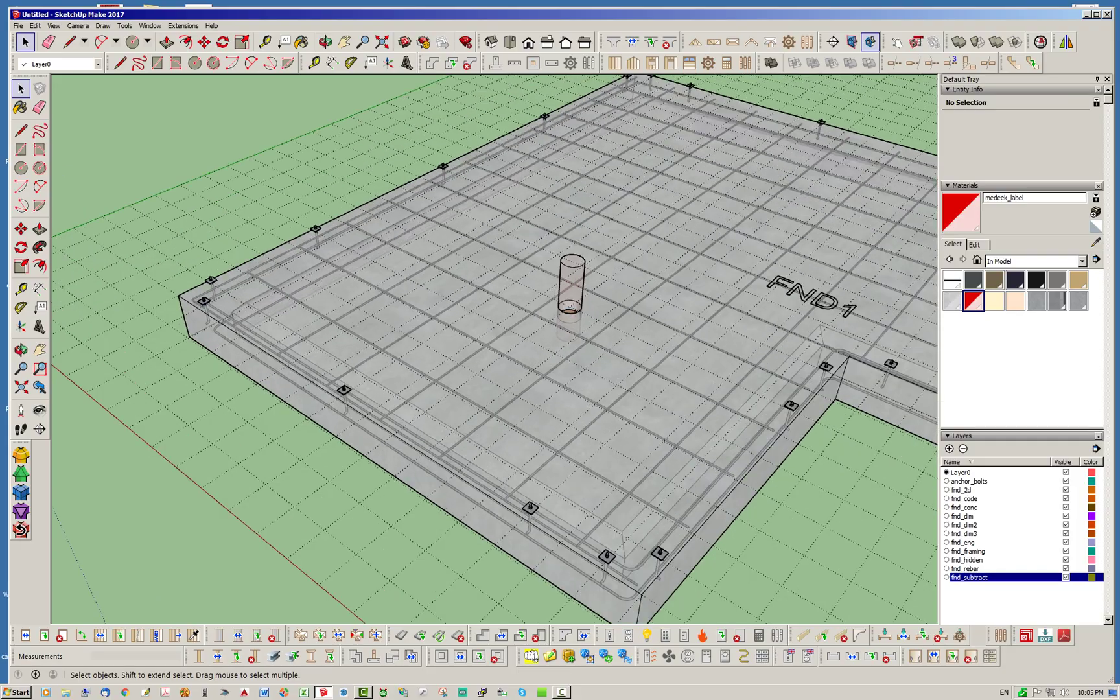
pyautogui.moveTo(382, 382)
pyautogui.mouseDown(button='middle')
pyautogui.moveTo(454, 362)
pyautogui.moveTo(379, 382)
pyautogui.moveTo(388, 376)
pyautogui.mouseUp(button='middle')
pyautogui.scroll(-4, 492, 350)
pyautogui.scroll(2, 493, 350)
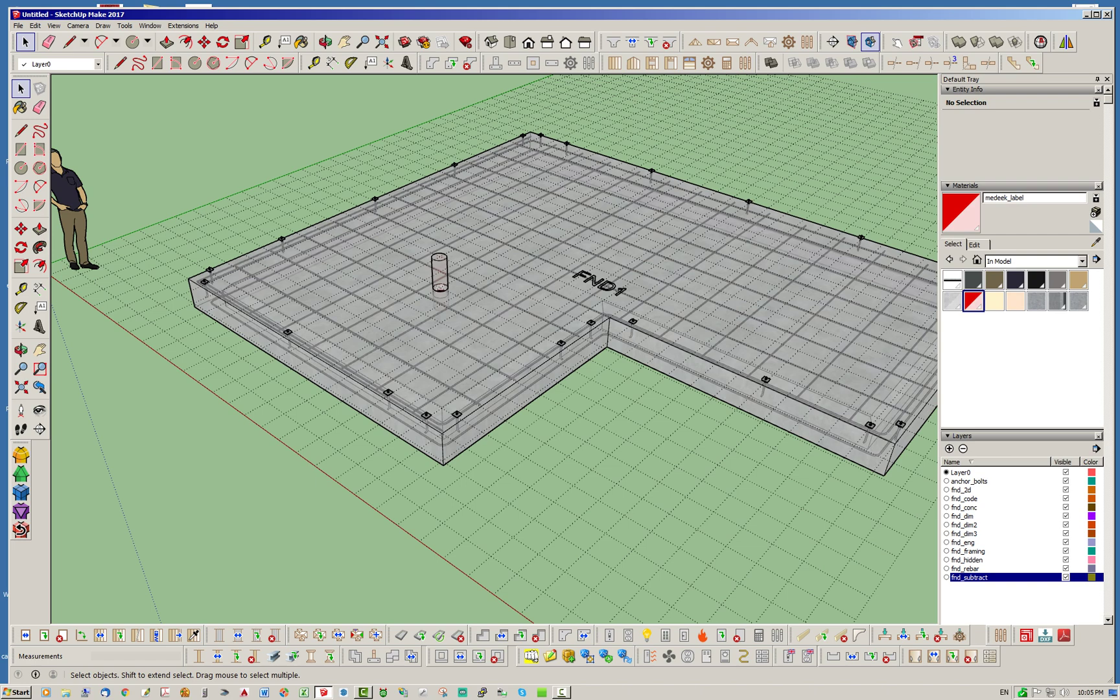
pyautogui.scroll(5, 201, 285)
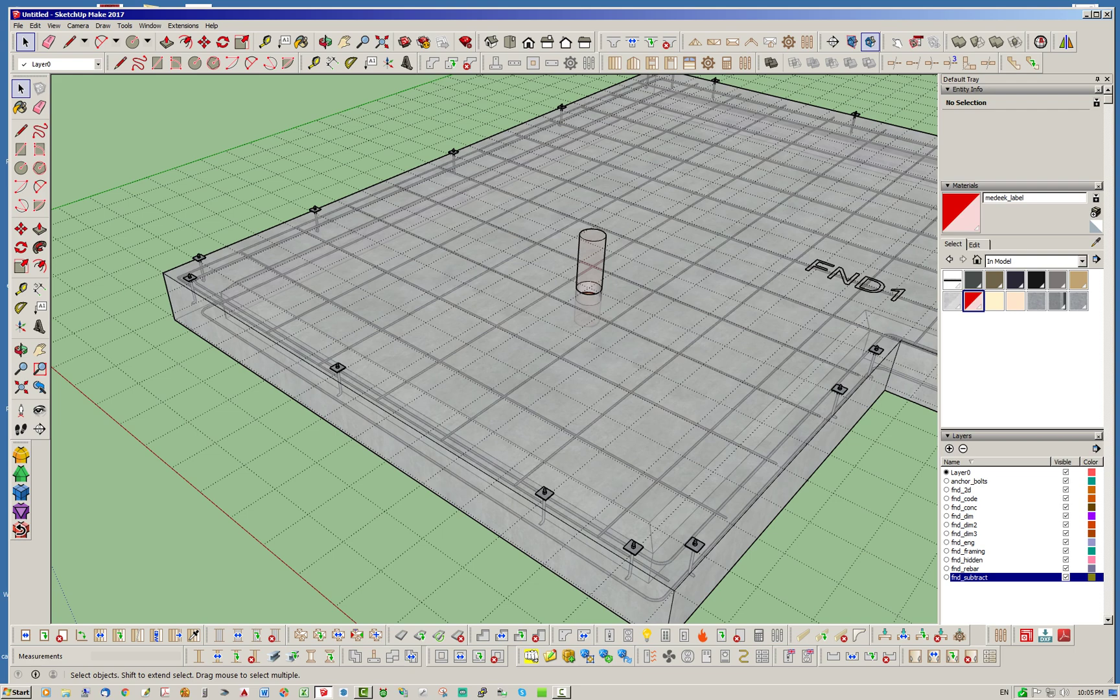
# - Trace the slab's top outline with lines along the 16' front edge, back to the inner corner and along the adjoining 12' edge
pyautogui.click(68, 42)
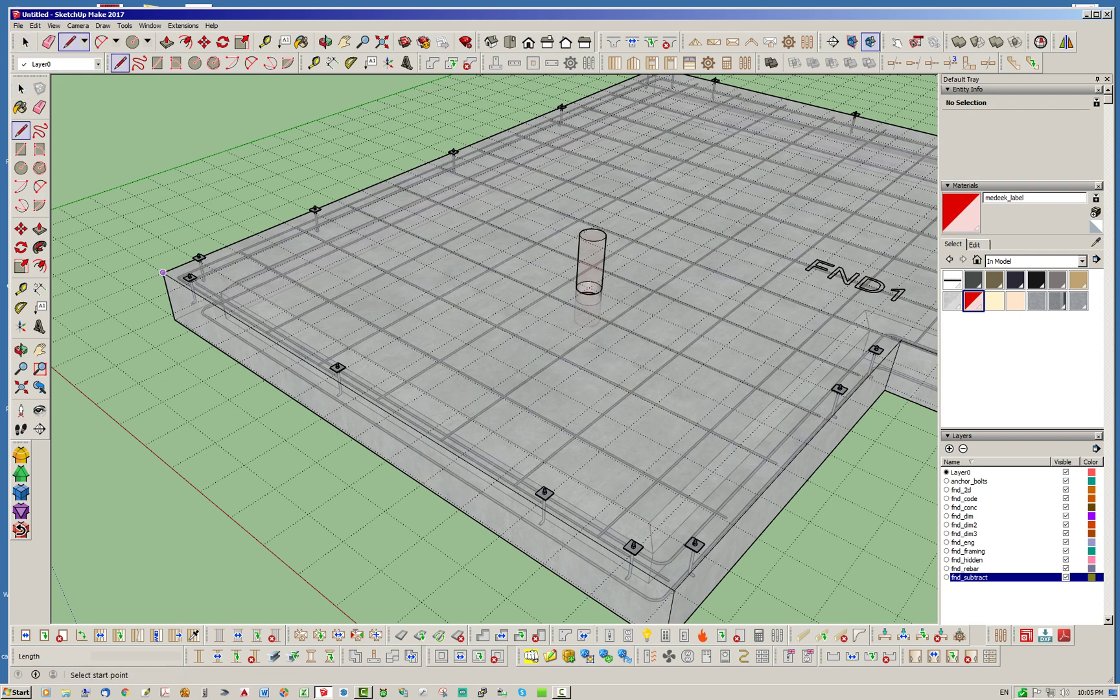
pyautogui.click(162, 272)
pyautogui.scroll(-3, 117, 246)
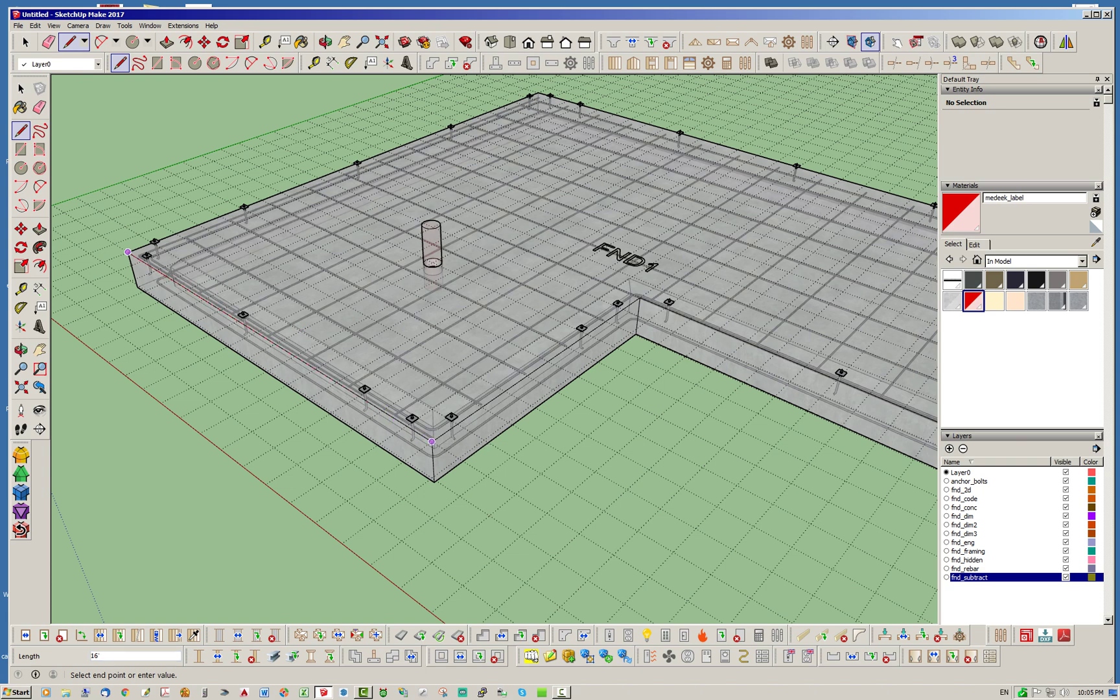
pyautogui.click(431, 442)
pyautogui.click(639, 298)
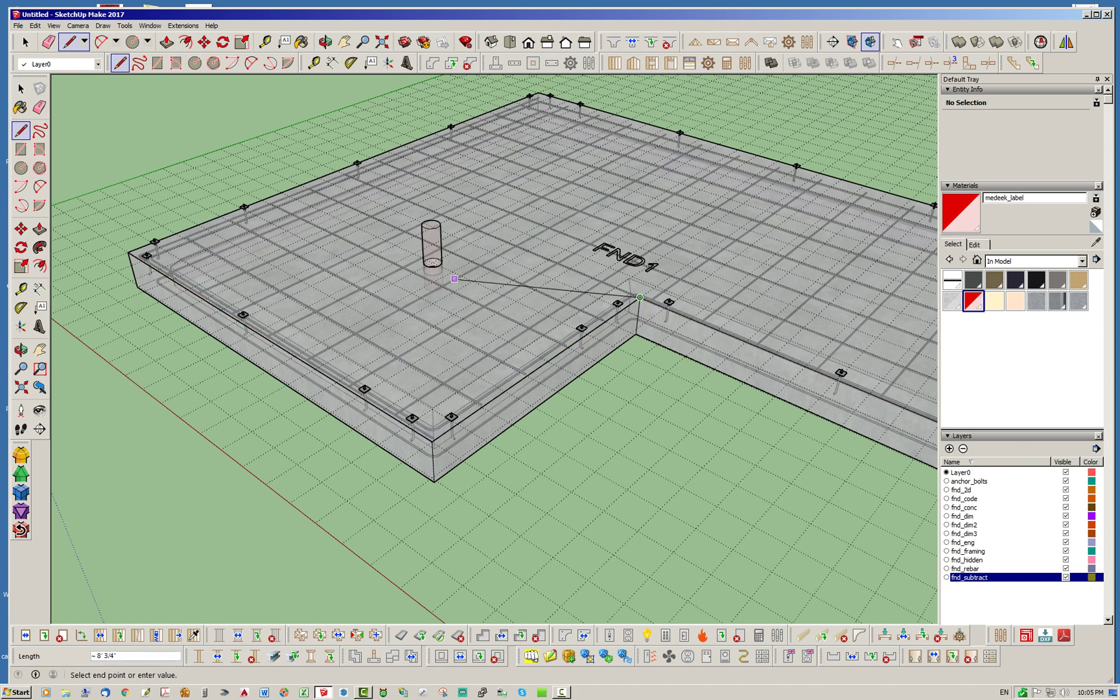
pyautogui.scroll(-2, 454, 288)
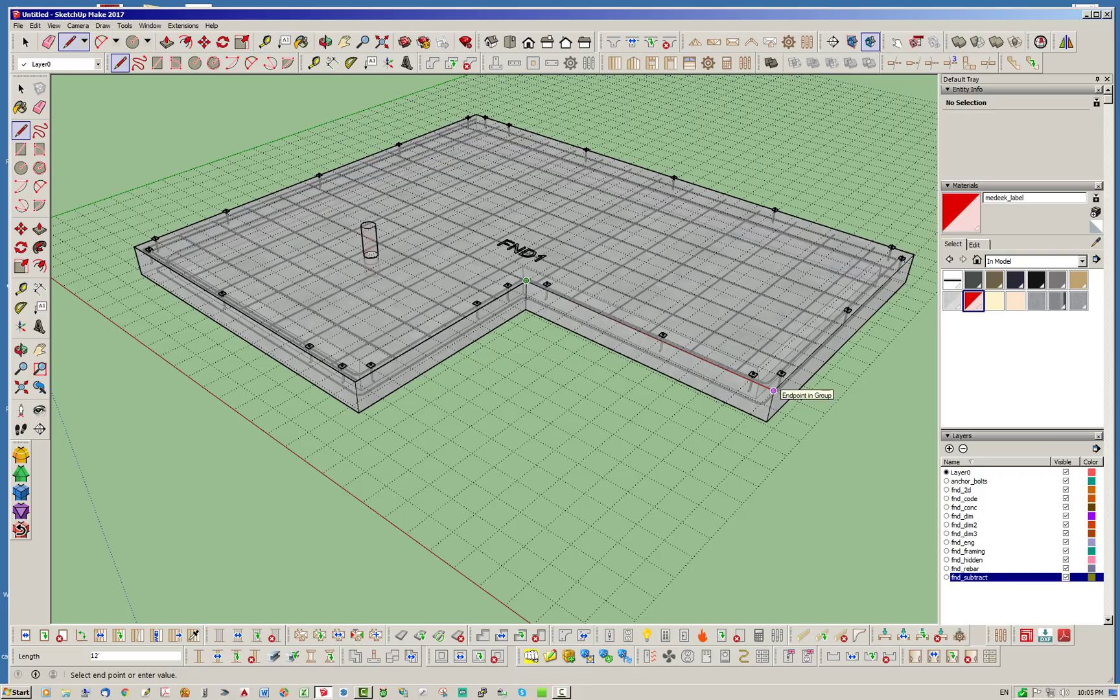
pyautogui.click(775, 391)
# - Trace the remaining slab-top edges, including the 28' and 24' sides, back to the start corner to close the outline
pyautogui.moveTo(825, 359); pyautogui.dragTo(454, 333, button='middle')
pyautogui.scroll(5, 400, 506)
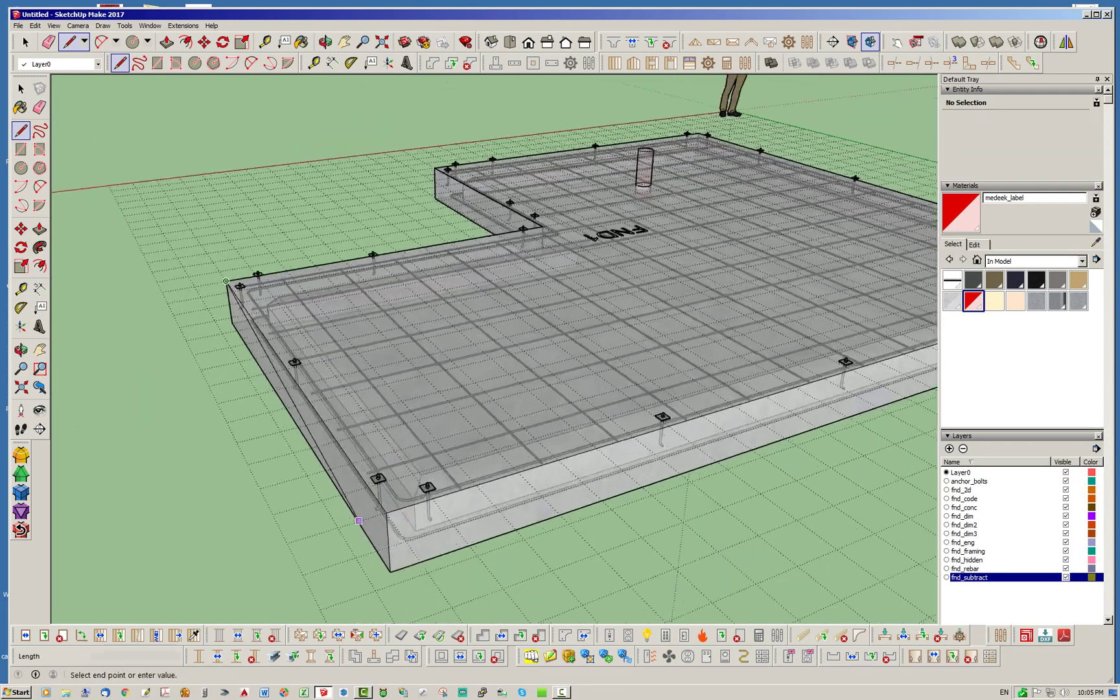
pyautogui.click(400, 505)
pyautogui.scroll(-4, 538, 376)
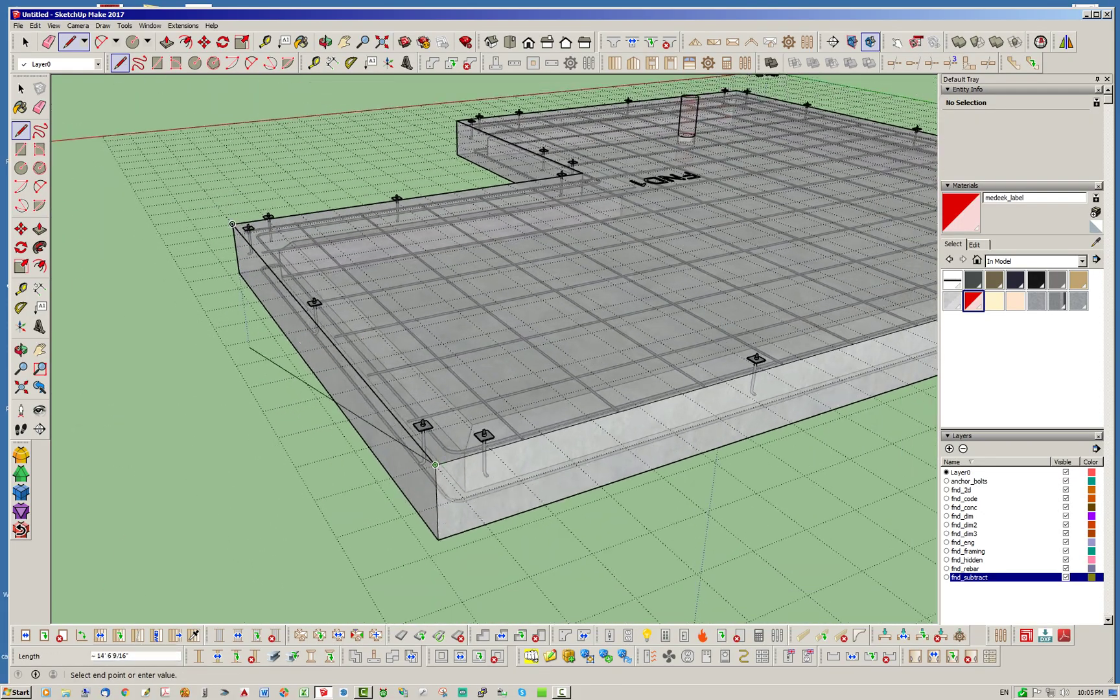
pyautogui.moveTo(492, 362); pyautogui.dragTo(195, 369, button='middle')
pyautogui.scroll(6, 285, 394)
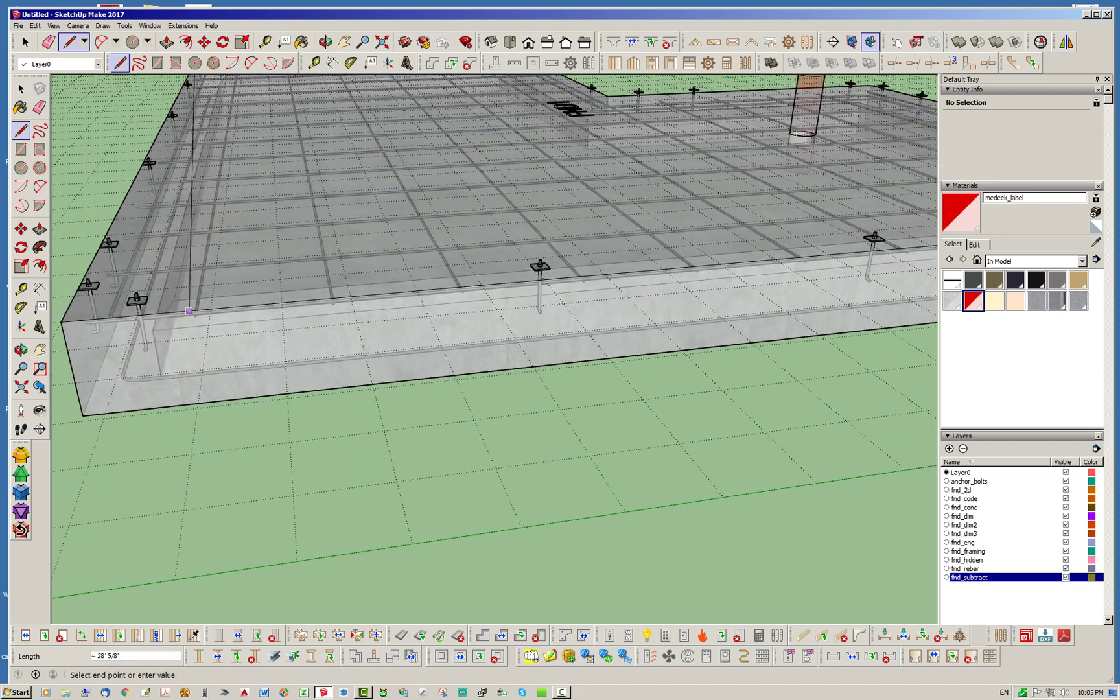
pyautogui.scroll(5, 285, 393)
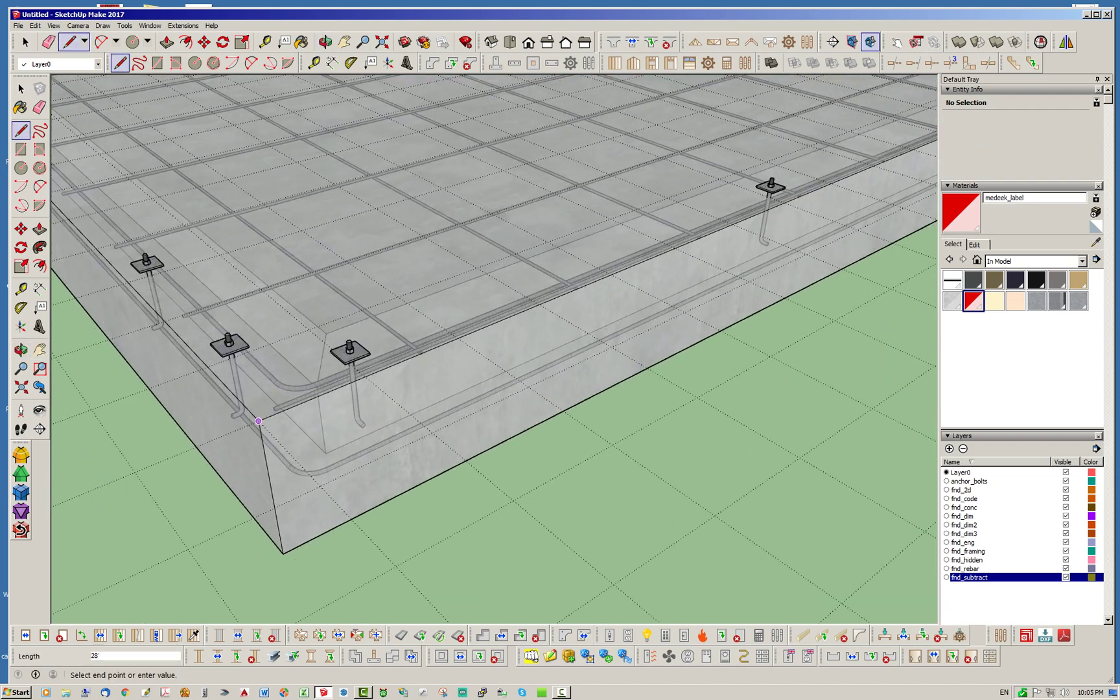
pyautogui.click(258, 421)
pyautogui.scroll(-5, 475, 400)
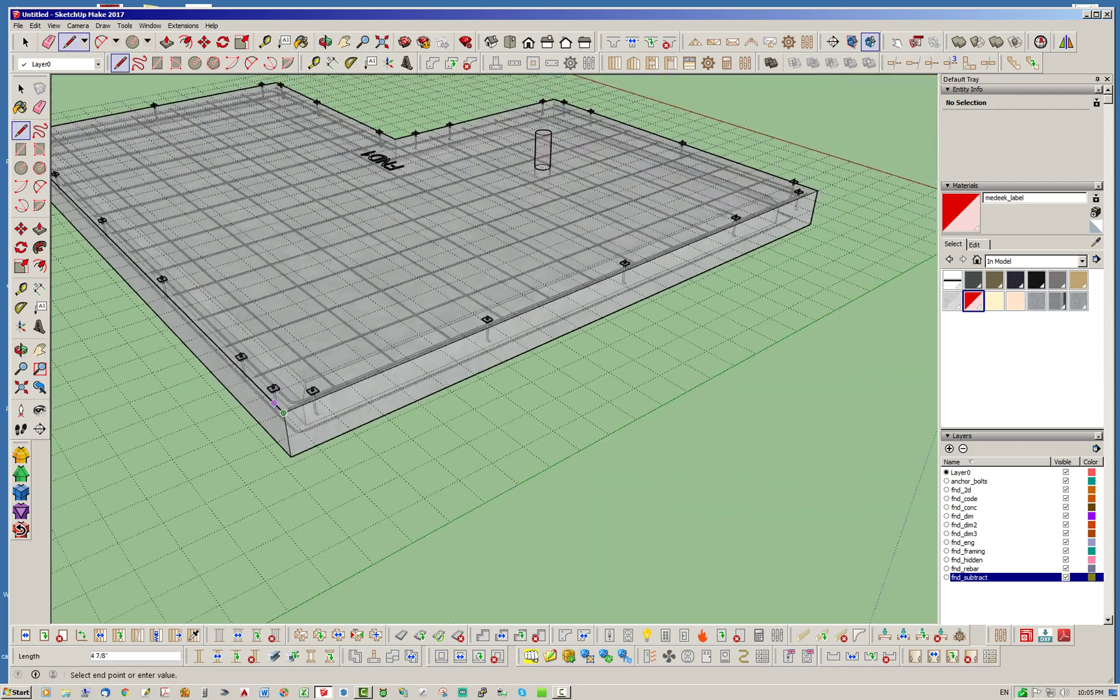
pyautogui.moveTo(640, 301); pyautogui.dragTo(461, 312, button='middle')
pyautogui.scroll(5, 510, 347)
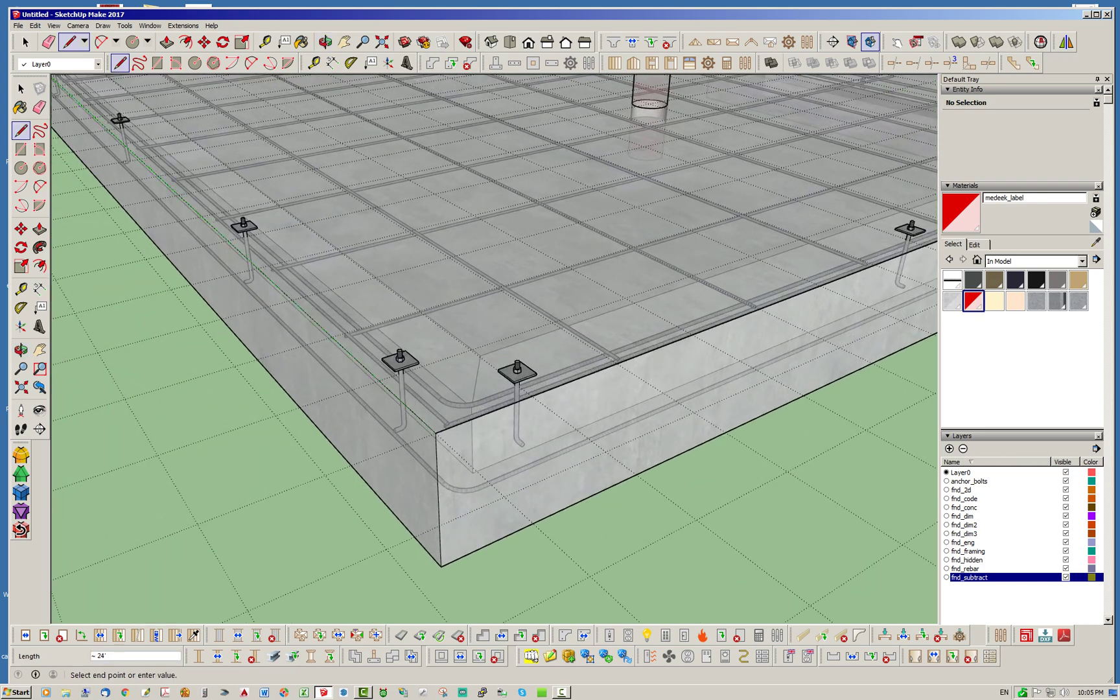
pyautogui.scroll(-2, 434, 432)
pyautogui.press('space')
pyautogui.scroll(-5, 435, 432)
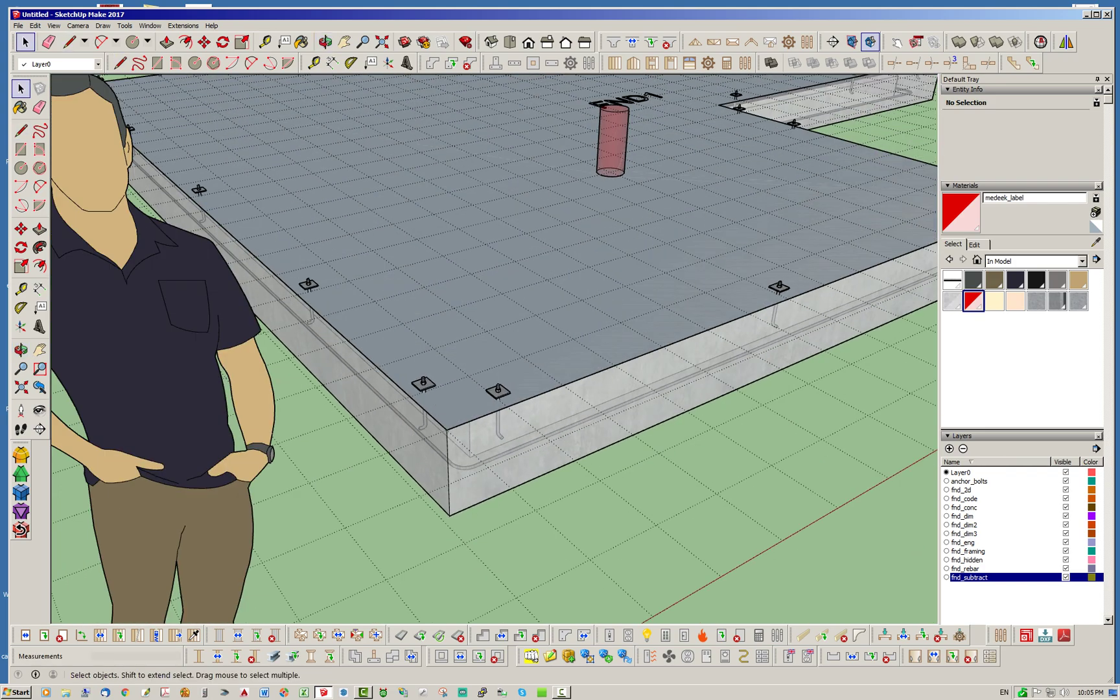
# - Hide the foundation group, leaving the traced outline face in view
pyautogui.click(610, 416)
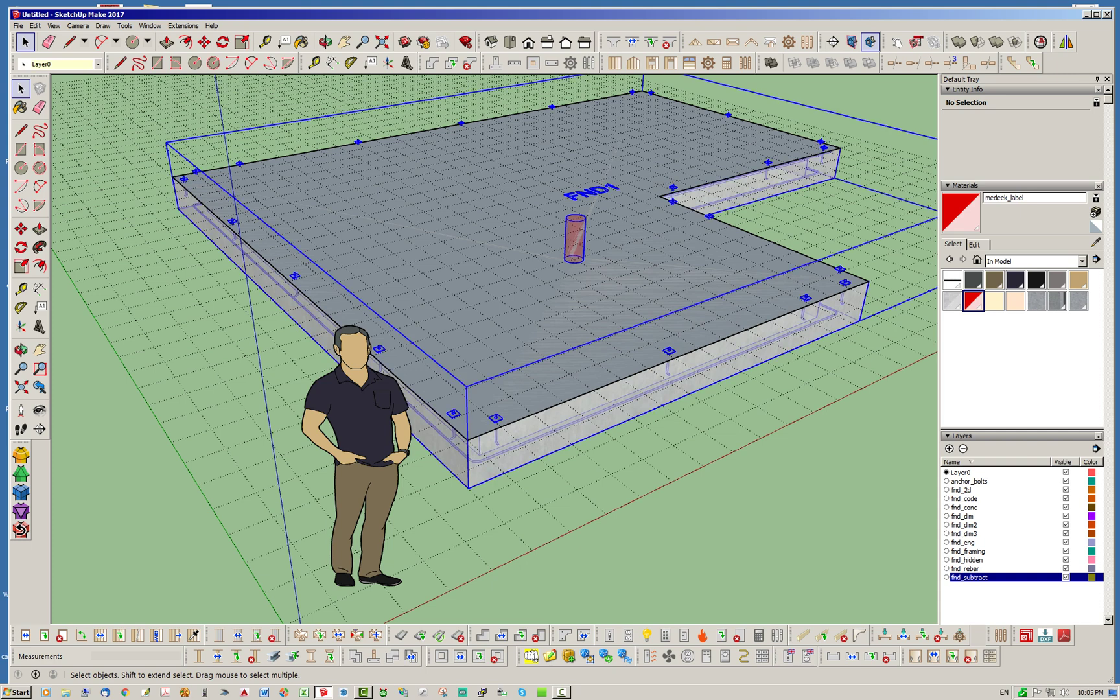
pyautogui.rightClick(610, 416)
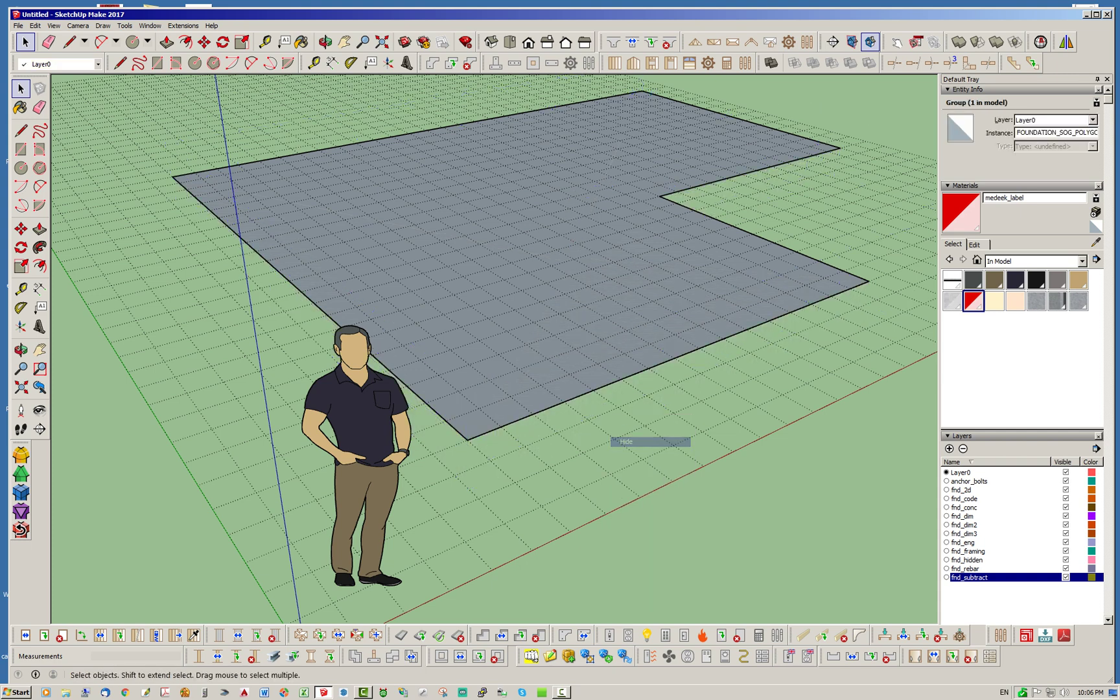
pyautogui.click(627, 432)
# - Delete the face inside the traced slab outline, keeping its edges
pyautogui.moveTo(609, 363); pyautogui.dragTo(95, 307, button='middle')
pyautogui.scroll(-3, 95, 307)
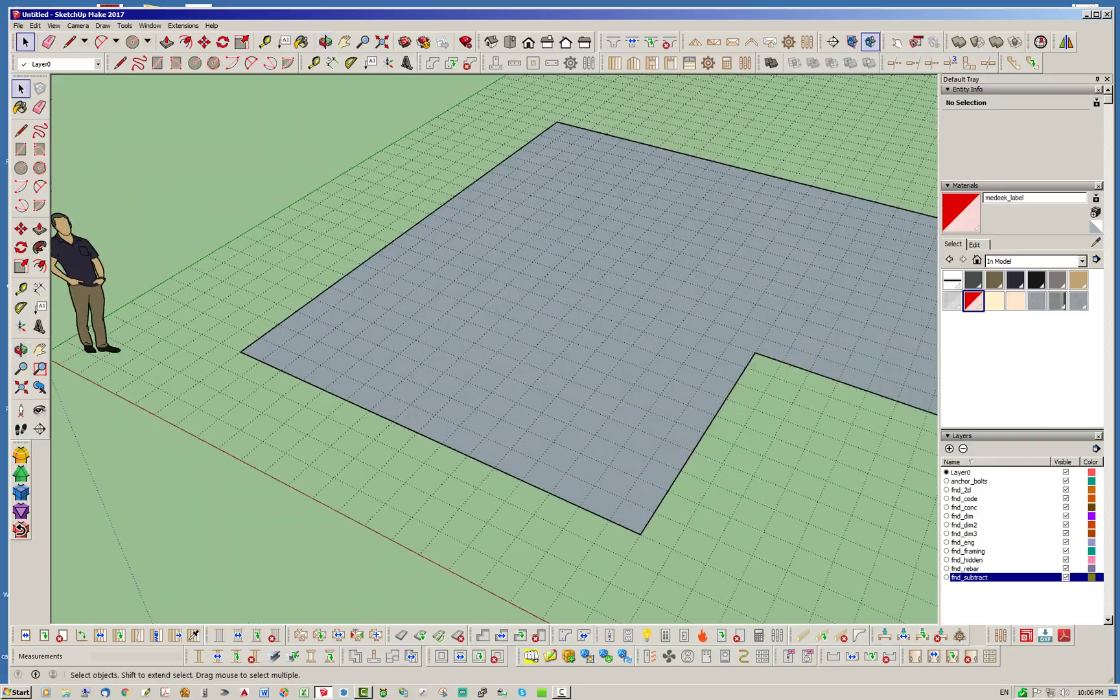
pyautogui.moveTo(388, 324); pyautogui.dragTo(554, 366, button='middle')
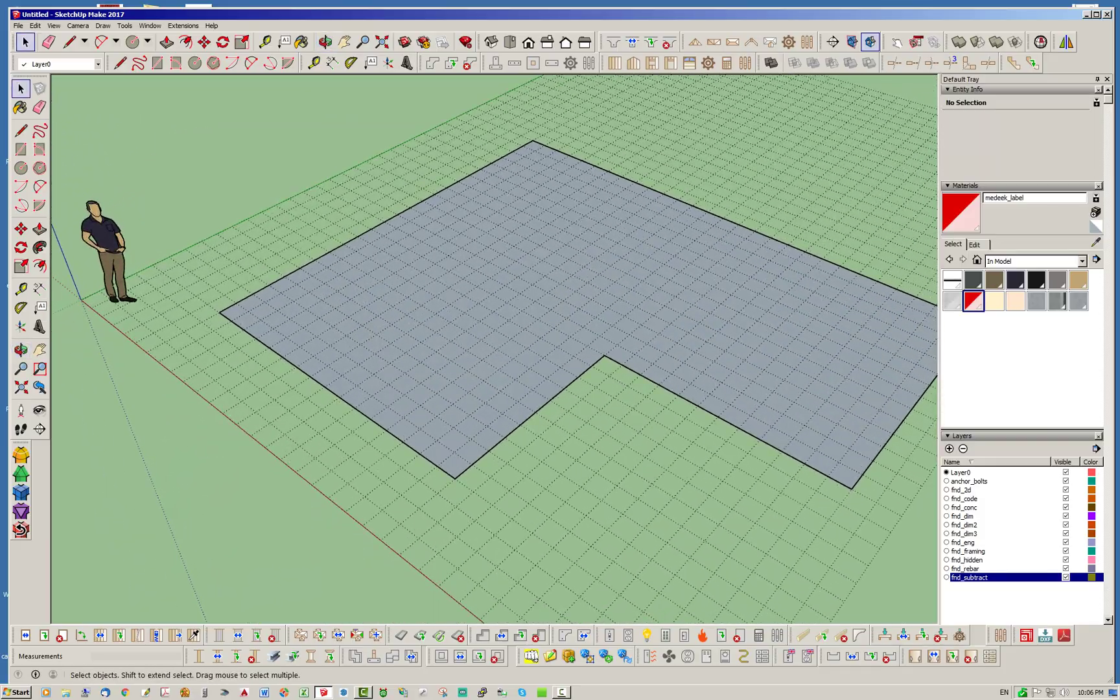
pyautogui.click(415, 337)
pyautogui.press('Delete')
# - Draw a 6" line from a point on the outline's 16' front edge inward along the green axis
pyautogui.scroll(2, 276, 367)
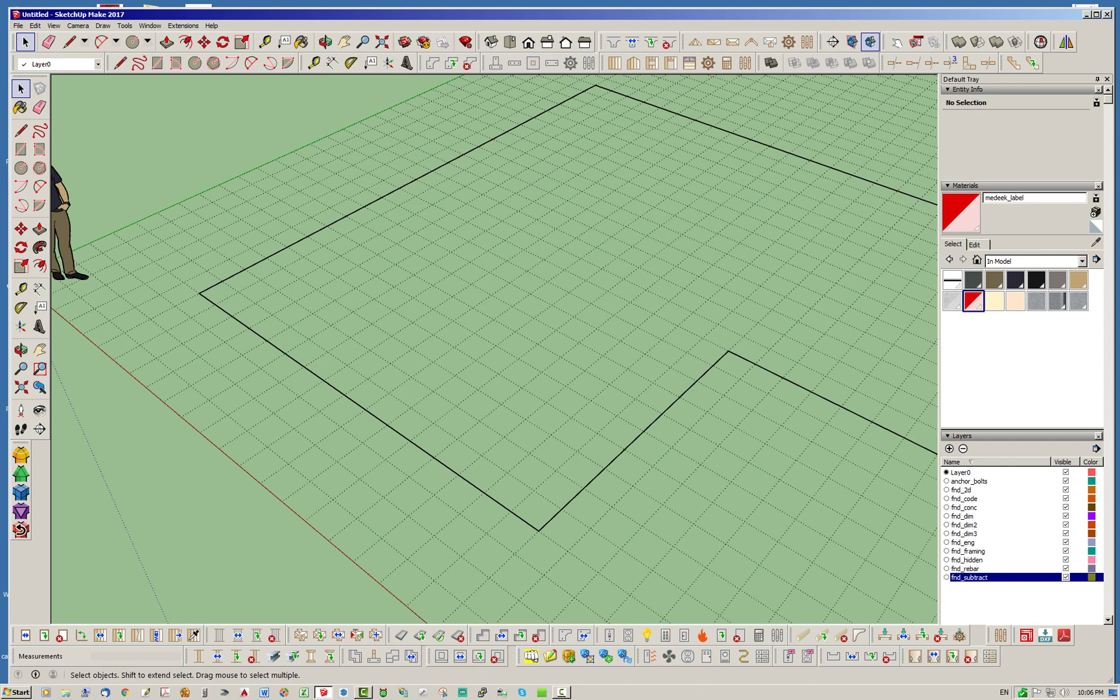
pyautogui.scroll(3, 366, 391)
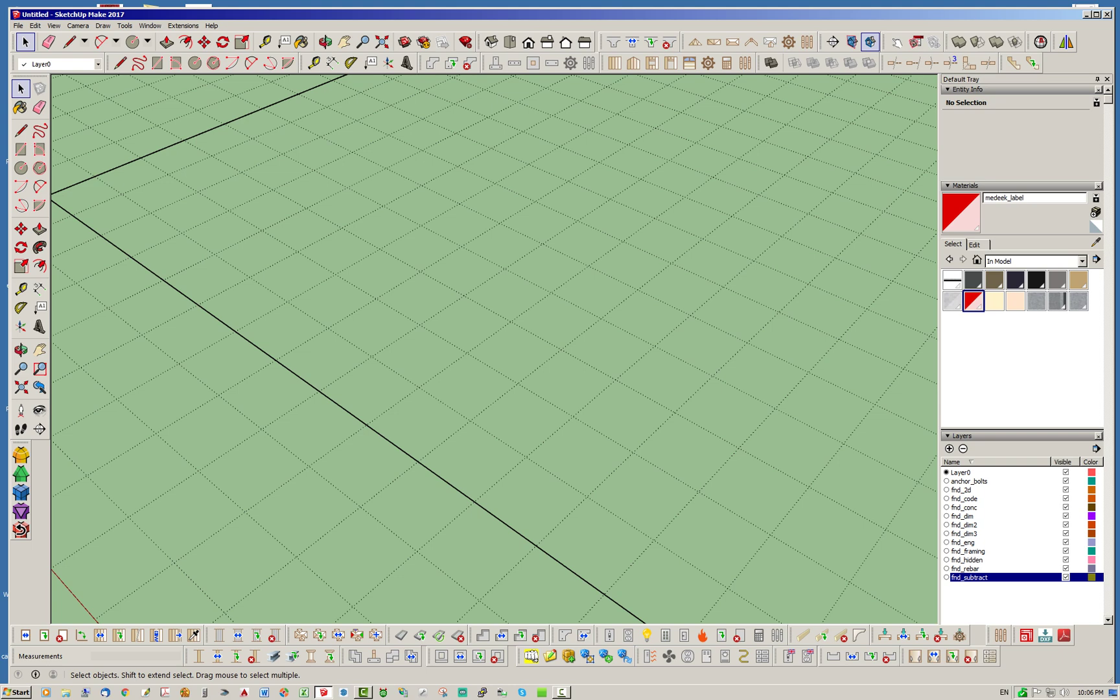
pyautogui.click(120, 62)
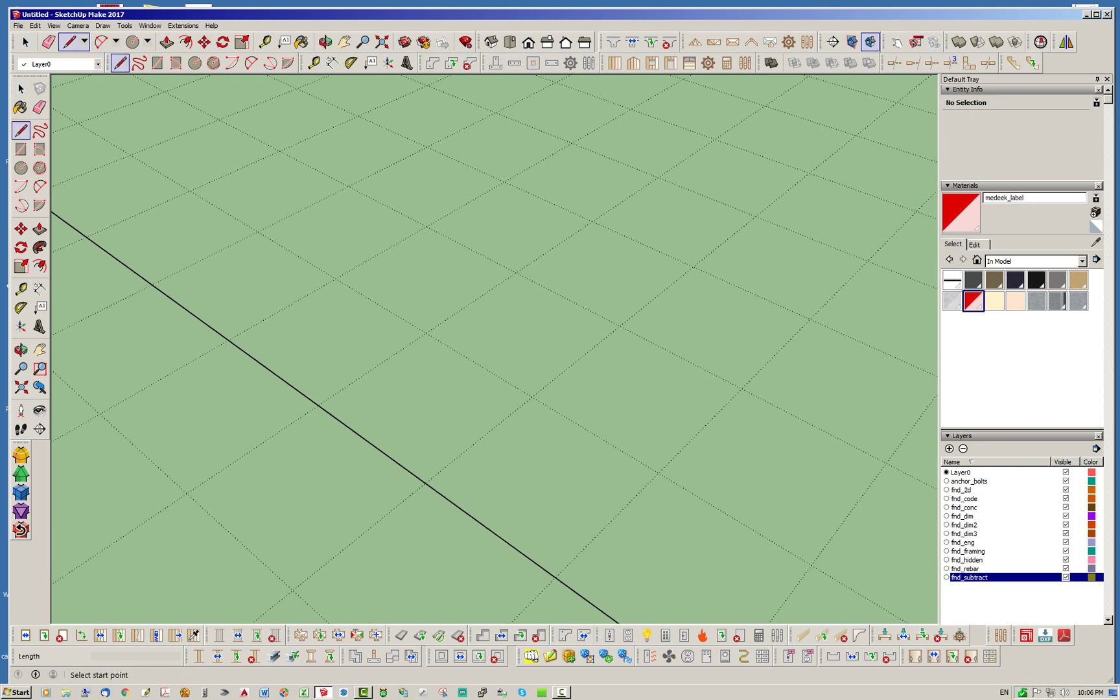
pyautogui.scroll(2, 464, 511)
pyautogui.click(425, 483)
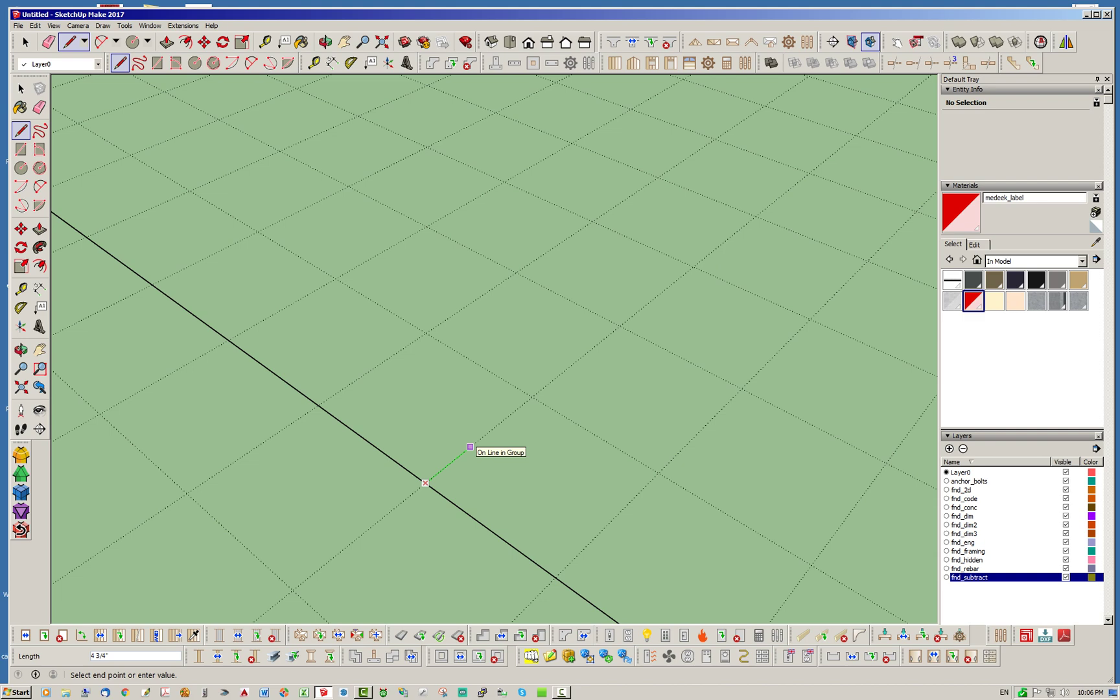
pyautogui.write('6')
pyautogui.press('Return')
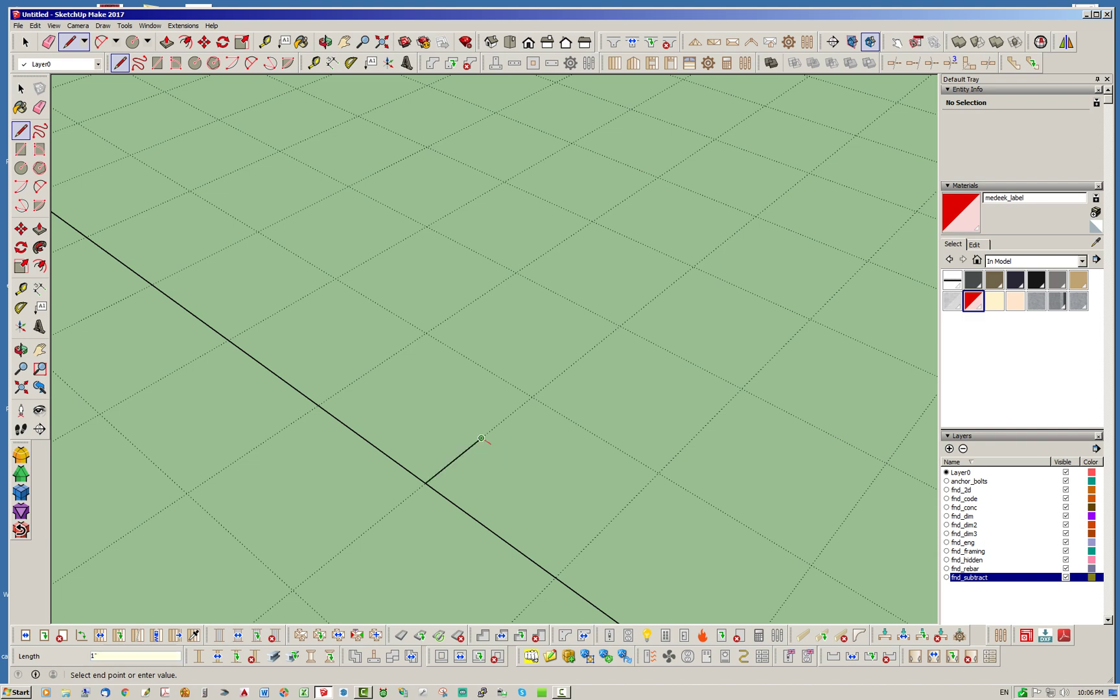
# - Continue the profile with lines 1" down the blue axis, 1.5" along the green axis and 1.5" up the blue axis
pyautogui.moveTo(481, 438)
pyautogui.mouseDown(button='middle')
pyautogui.moveTo(457, 425)
pyautogui.moveTo(432, 433)
pyautogui.mouseUp(button='middle')
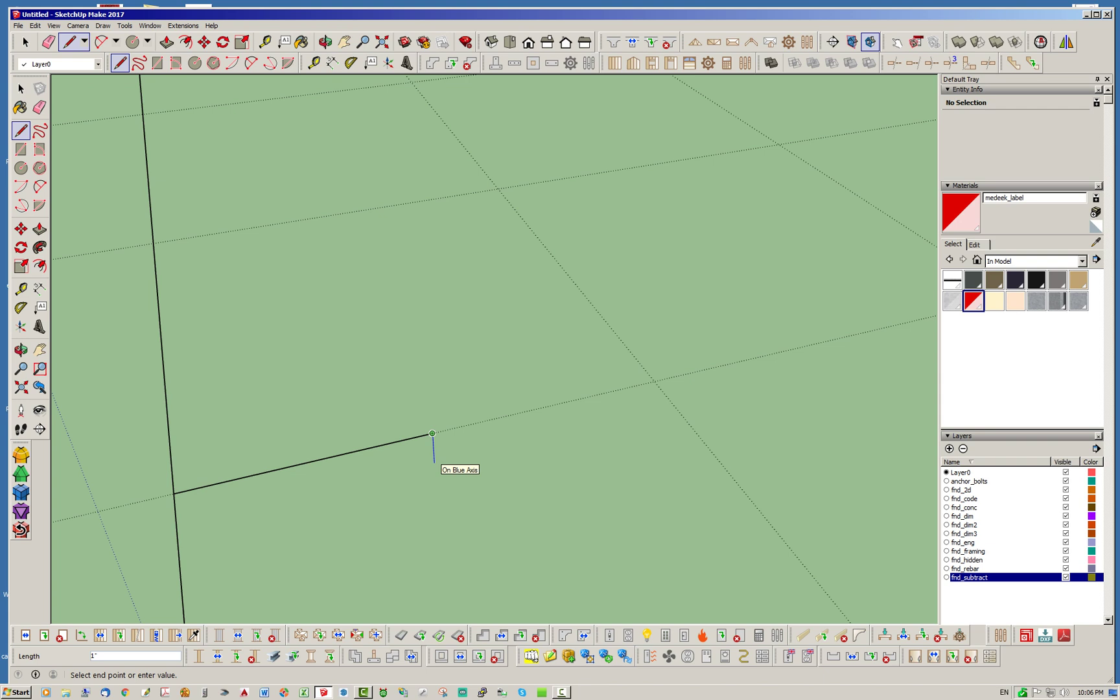
pyautogui.click(434, 463)
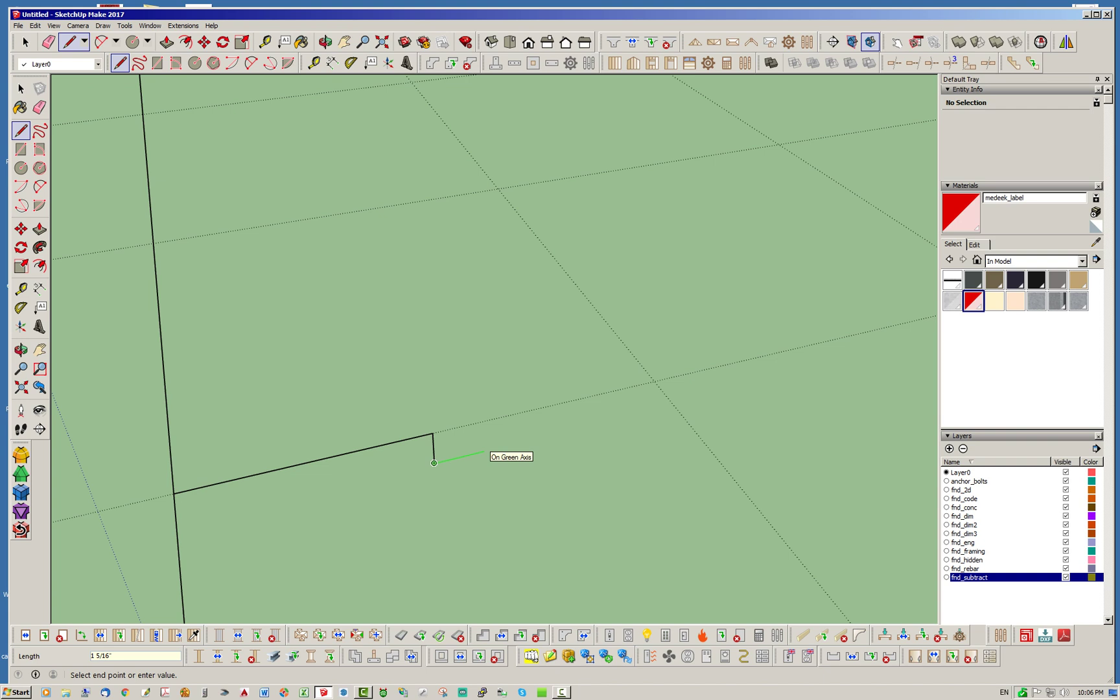
pyautogui.write('1')
pyautogui.press('Return')
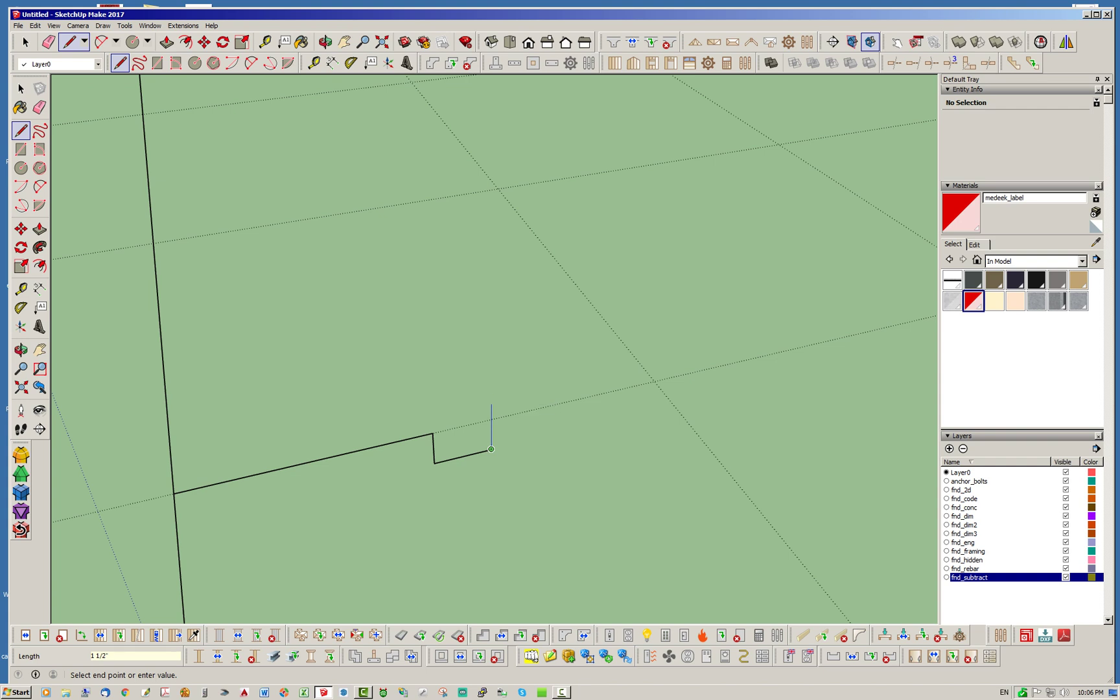
pyautogui.write('1.5')
pyautogui.press('Return')
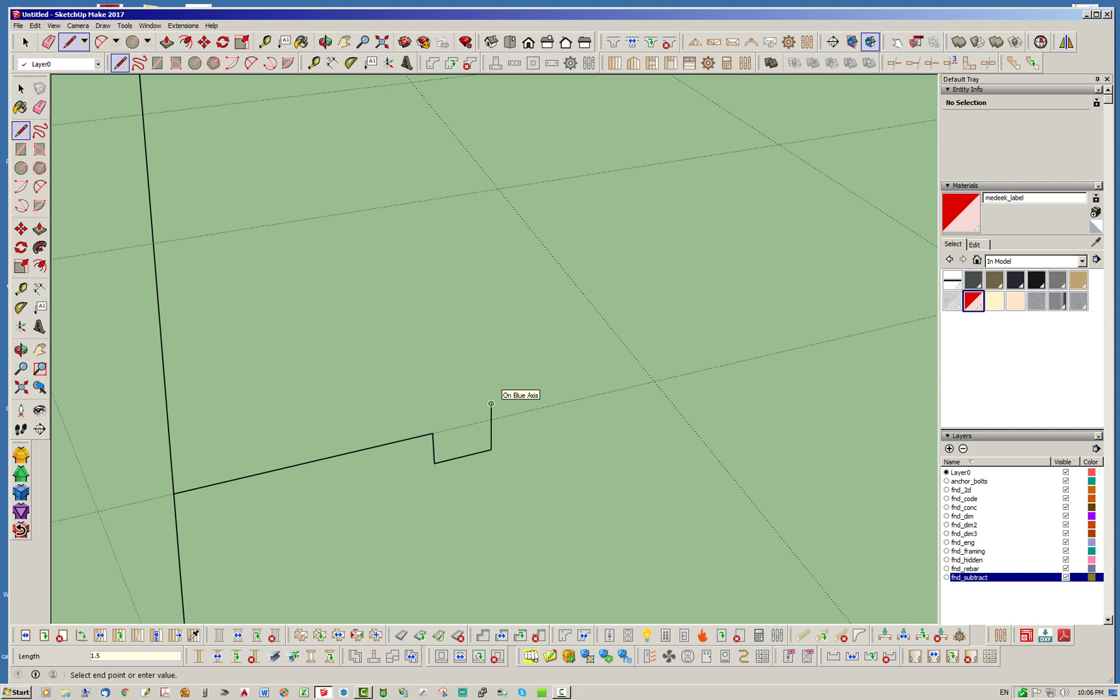
# - Add a 1.5" line along the green axis from the upper end of the profile's 1.5" vertical line
pyautogui.moveTo(491, 404)
pyautogui.mouseDown(button='middle')
pyautogui.moveTo(480, 389)
pyautogui.moveTo(501, 419)
pyautogui.mouseUp(button='middle')
pyautogui.scroll(3, 484, 404)
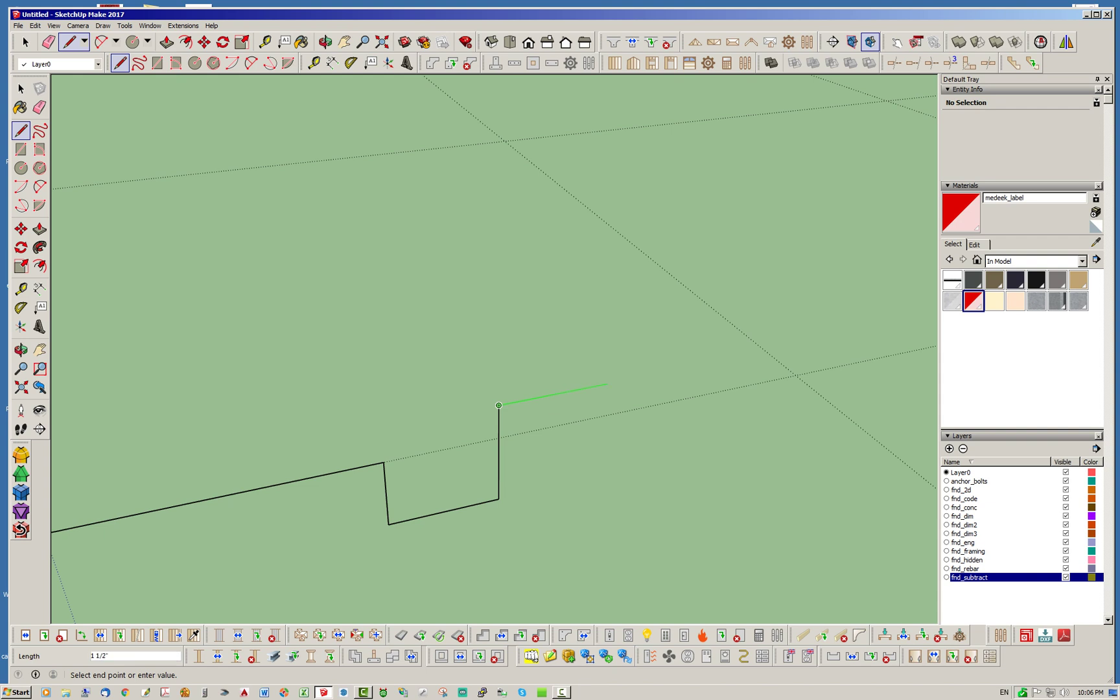
pyautogui.write('1.5')
pyautogui.press('Return')
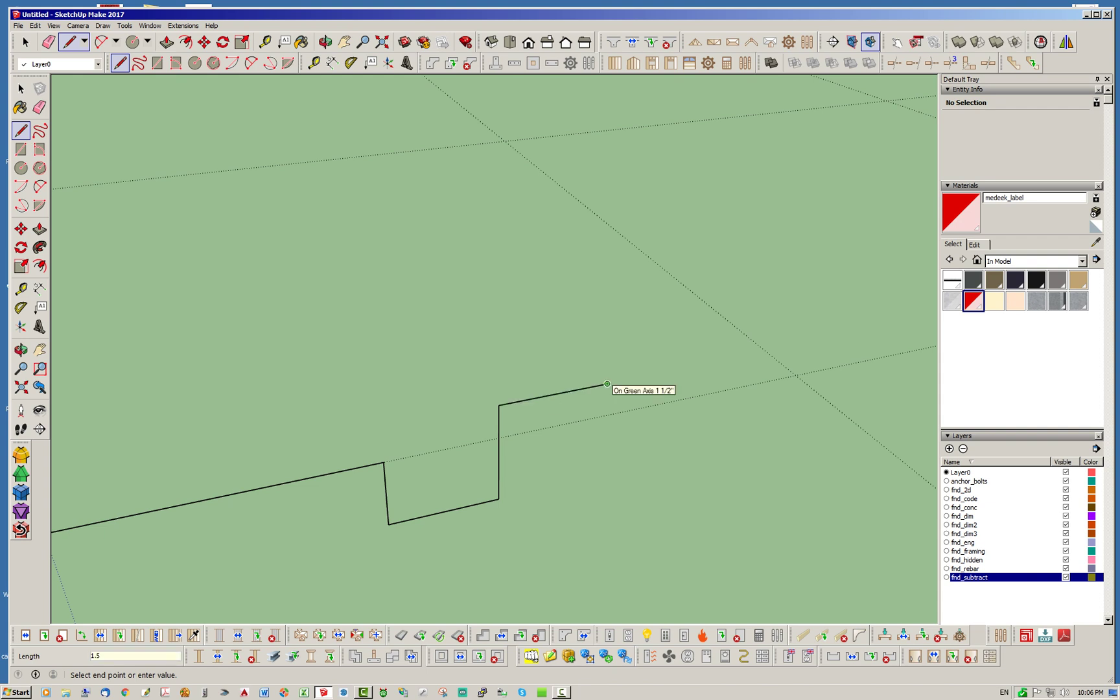
# - Close the profile with a diagonal to the 1.5" vertical's lower end, a 1/2" line up from the 6" line's end, and a line joining the tops
pyautogui.click(497, 499)
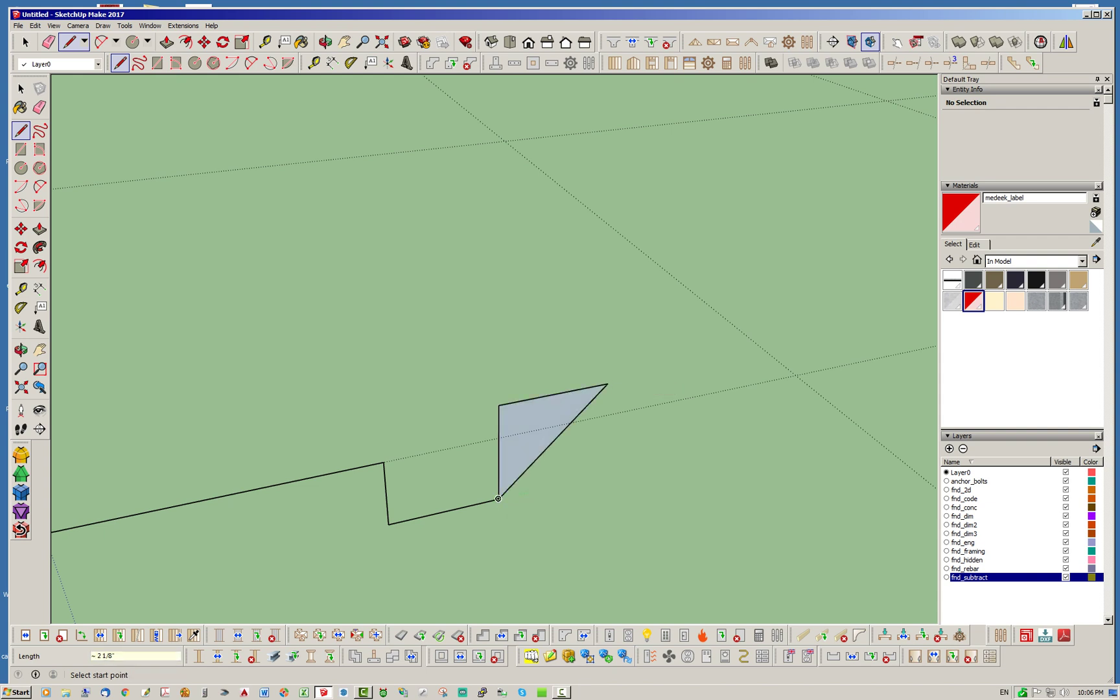
pyautogui.click(383, 462)
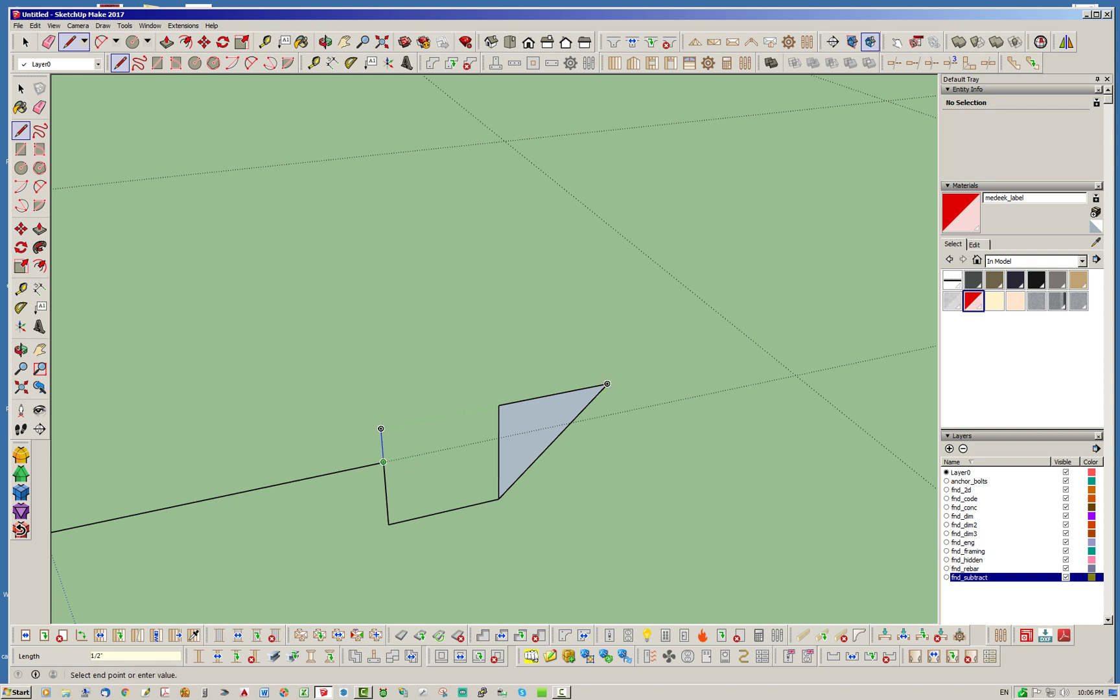
pyautogui.click(380, 428)
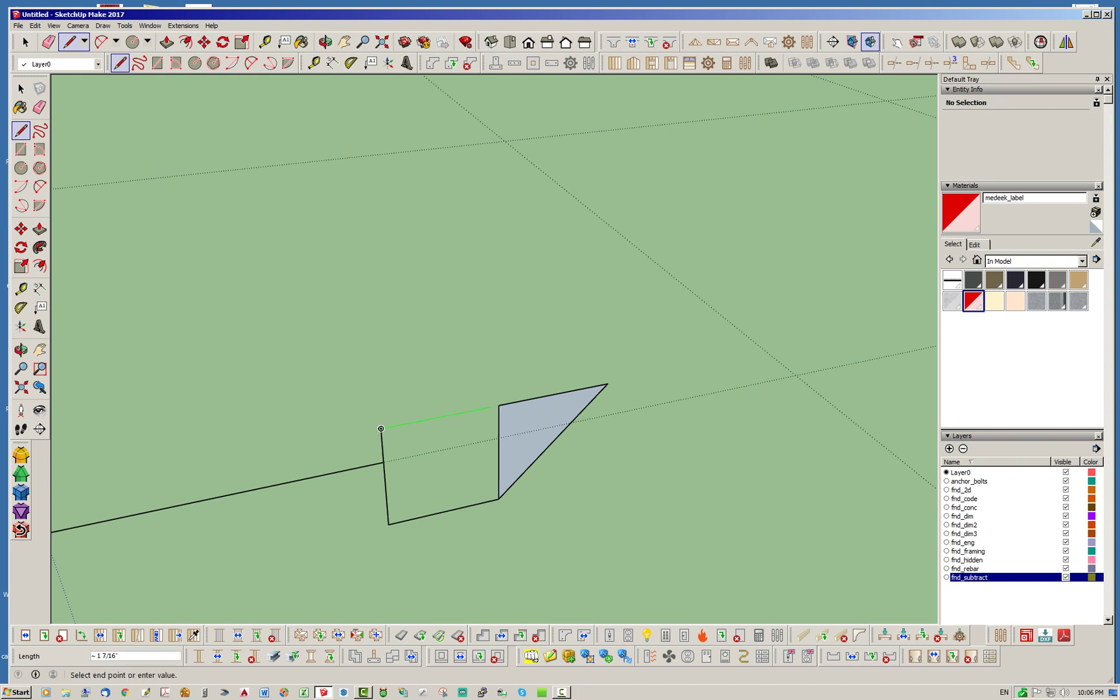
pyautogui.click(498, 405)
pyautogui.press('space')
# - Delete the profile's triangular face and the vertical edge dividing the profile in two
pyautogui.click(533, 433)
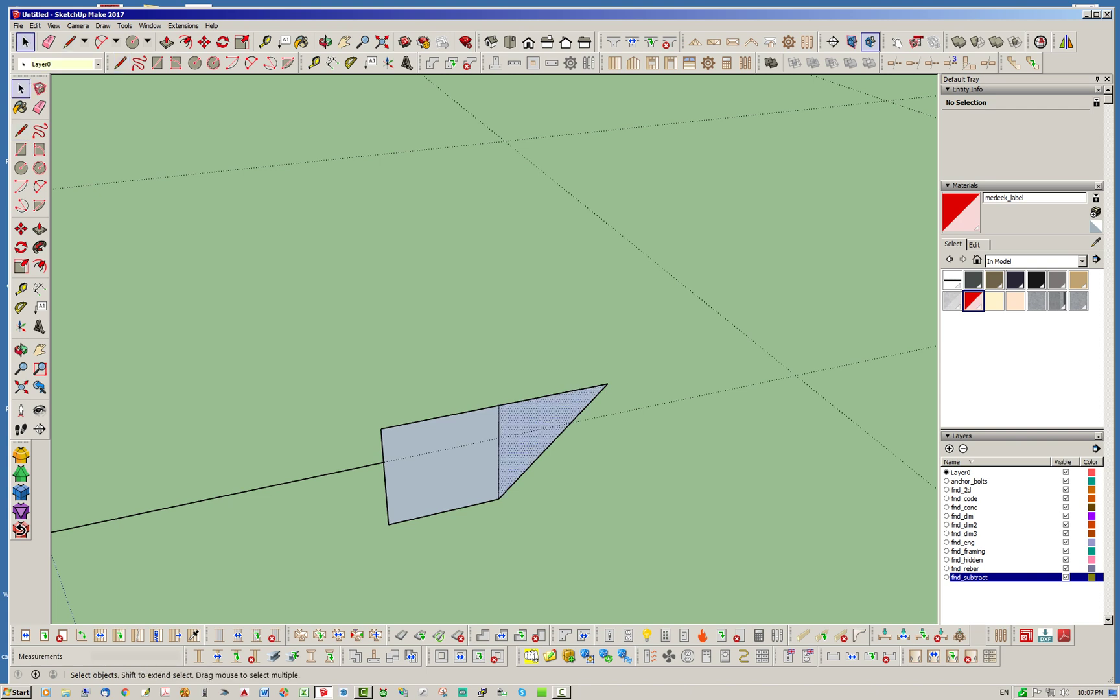
pyautogui.press('Delete')
pyautogui.click(498, 451)
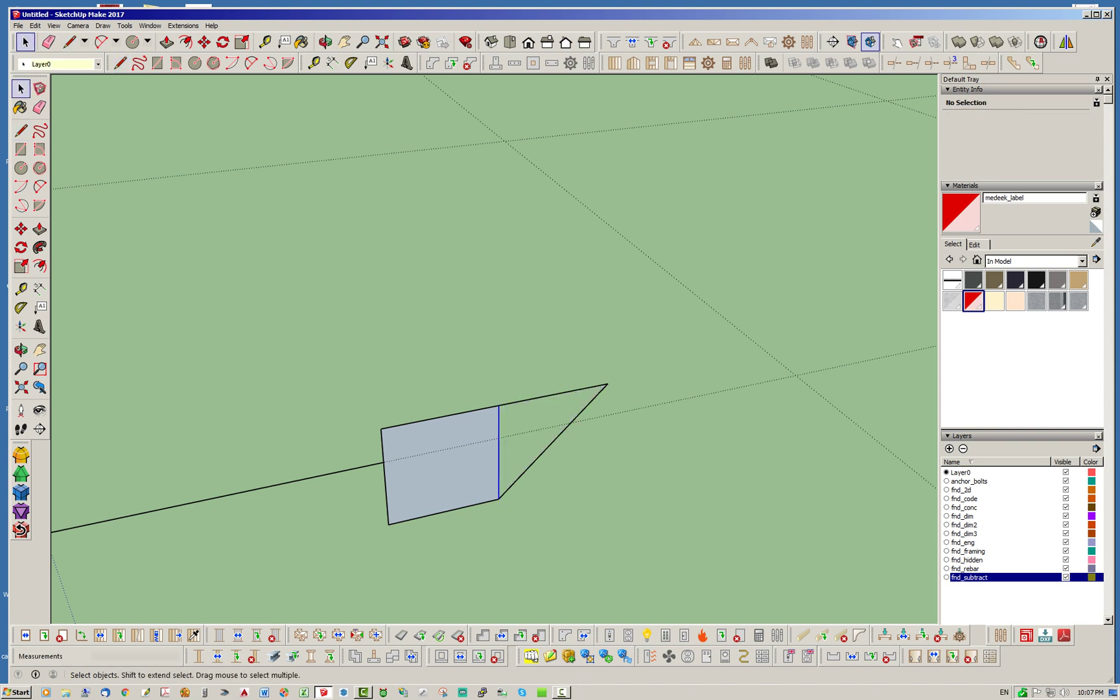
pyautogui.press('Delete')
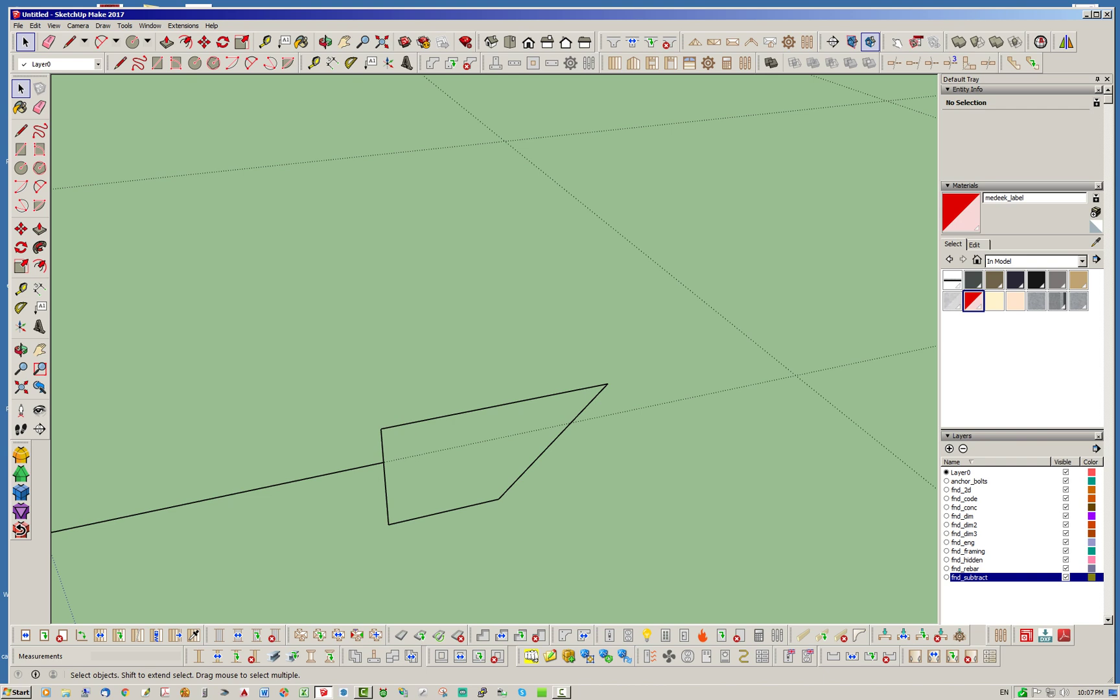
# - Delete the 6" construction line between the slab outline and the profile
pyautogui.click(325, 474)
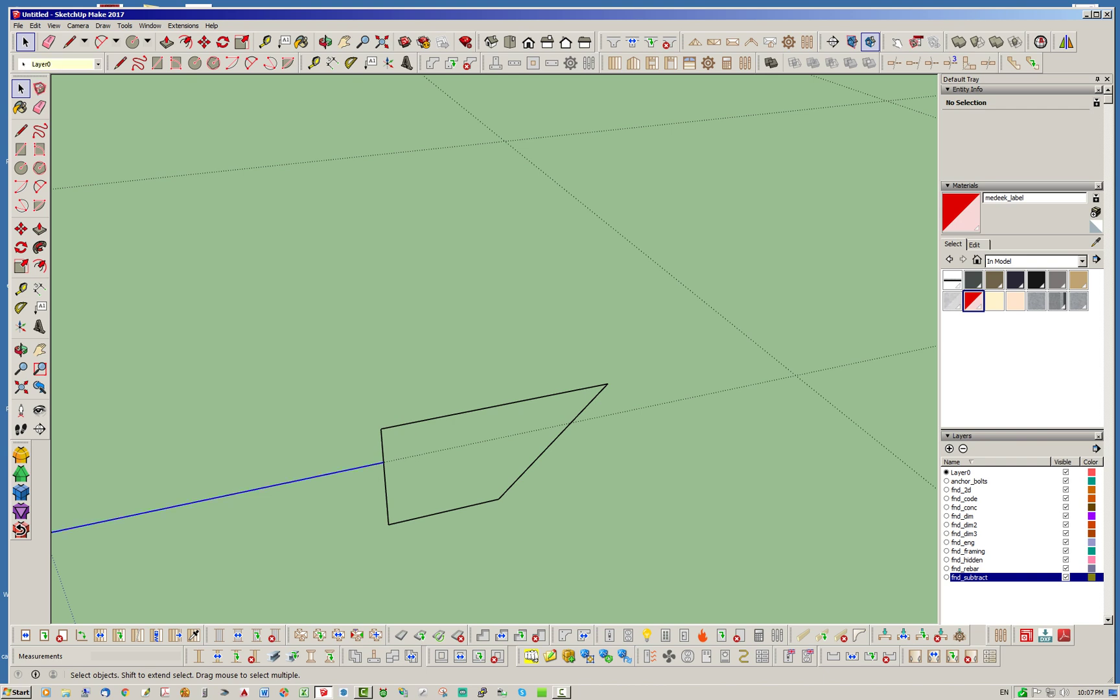
pyautogui.press('Delete')
pyautogui.scroll(-3, 450, 430)
pyautogui.scroll(4, 485, 471)
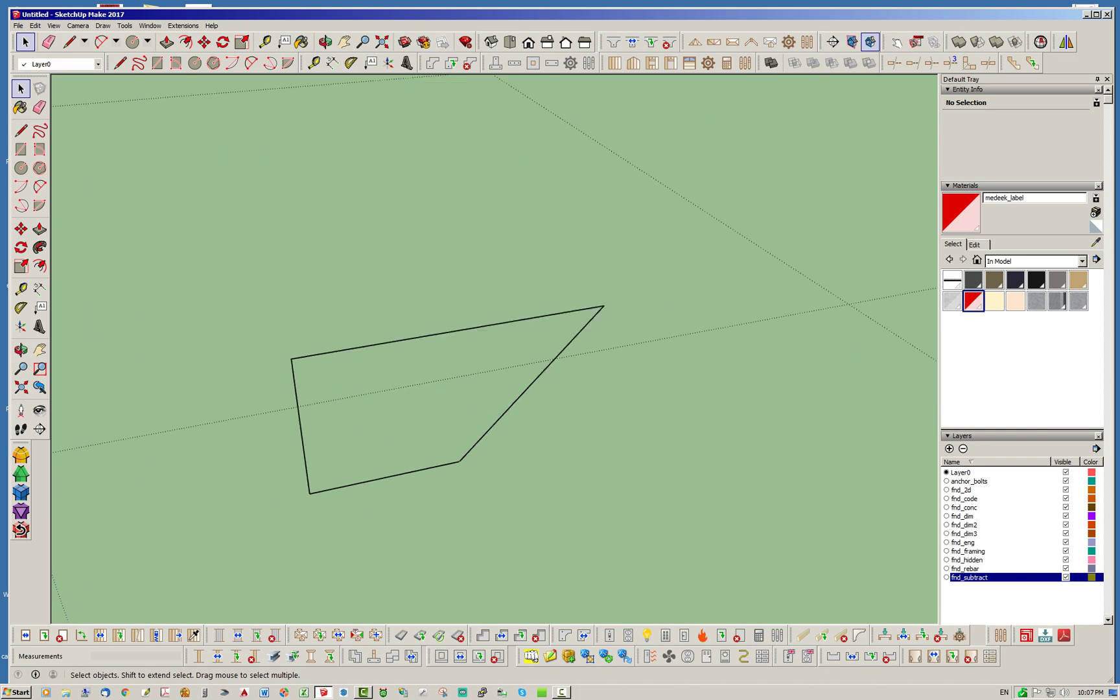
# - Retrace the profile's upper edge from end to end to fill the closed profile with a single face
pyautogui.click(301, 426)
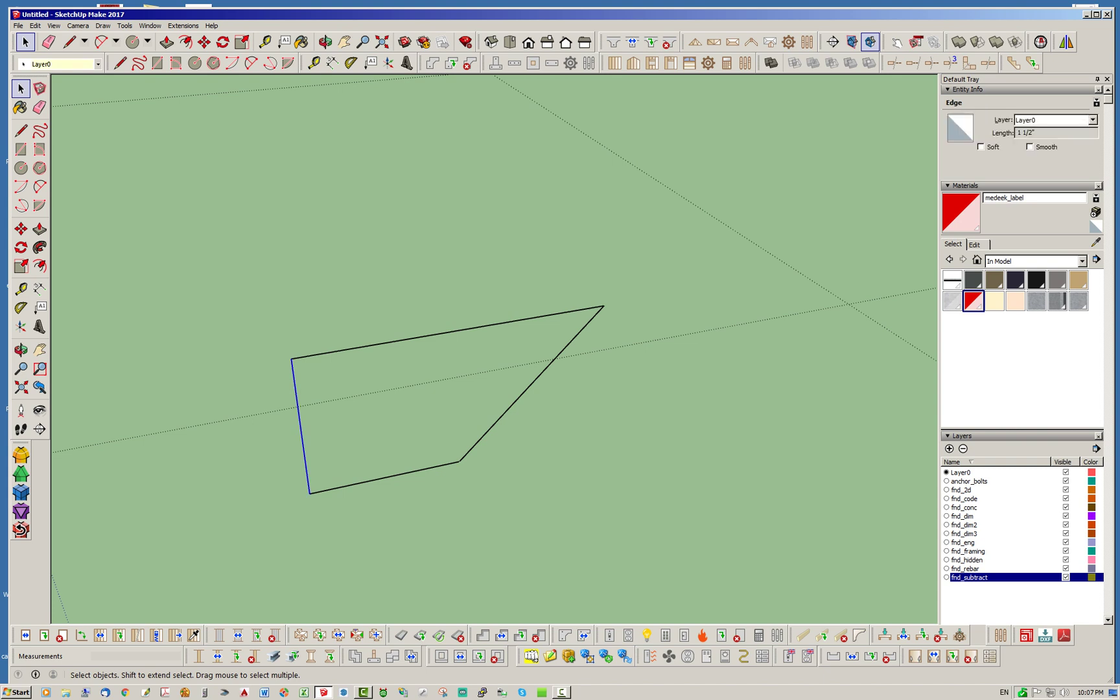
pyautogui.click(447, 332)
pyautogui.click(392, 389)
pyautogui.scroll(-2, 392, 389)
pyautogui.click(119, 63)
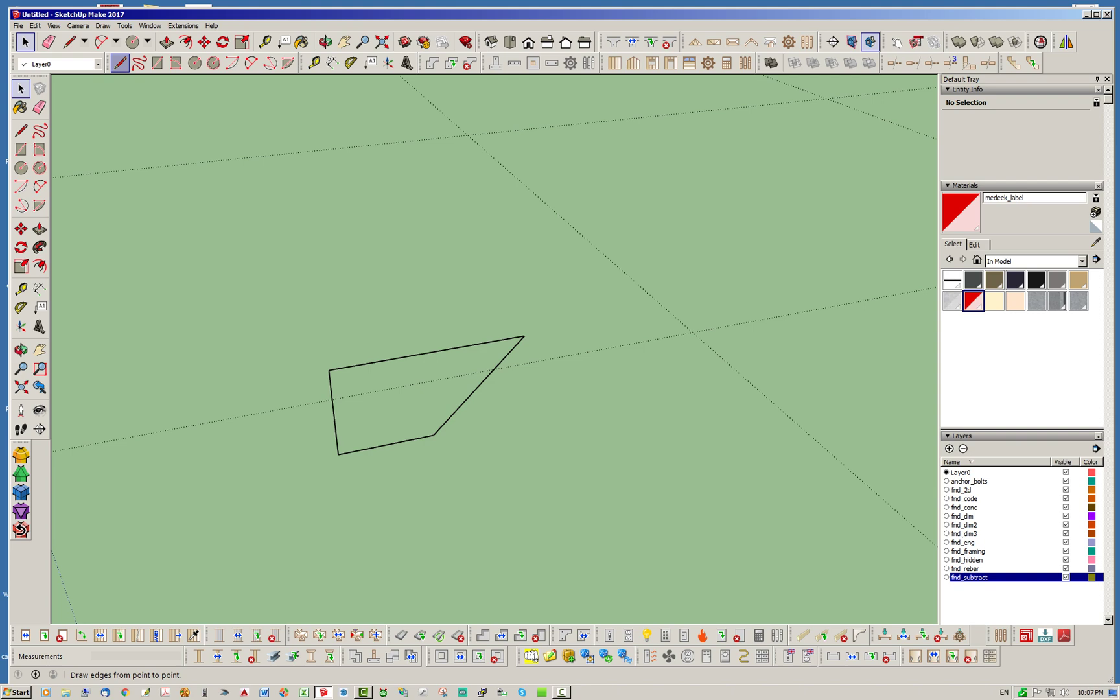
pyautogui.click(328, 370)
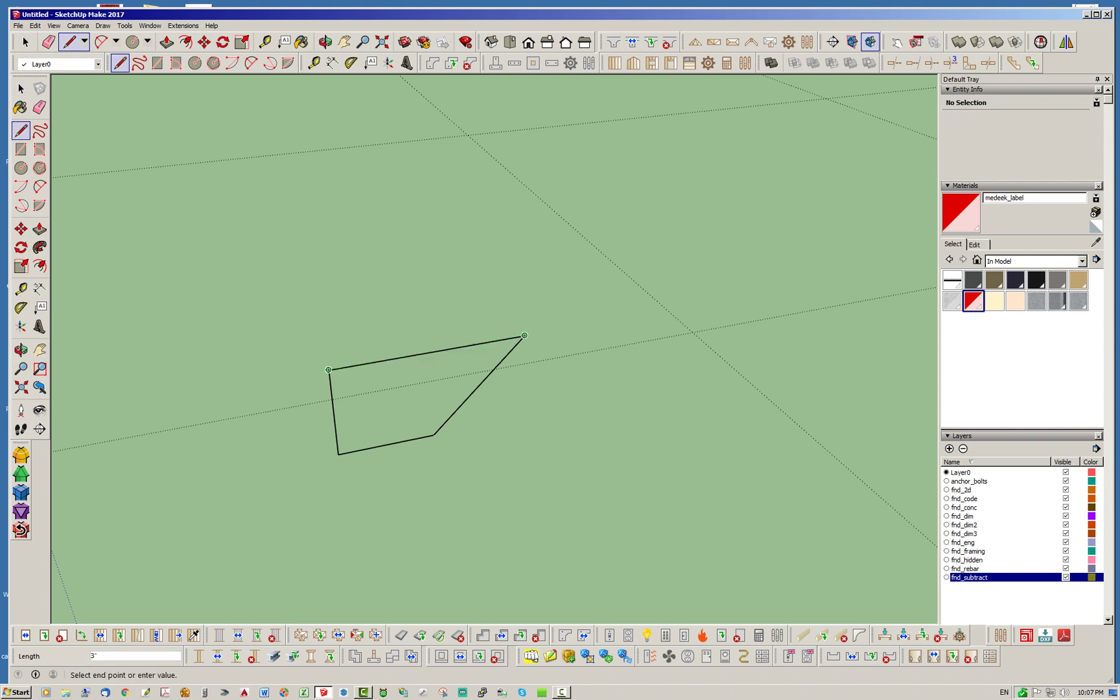
pyautogui.click(524, 335)
pyautogui.press('space')
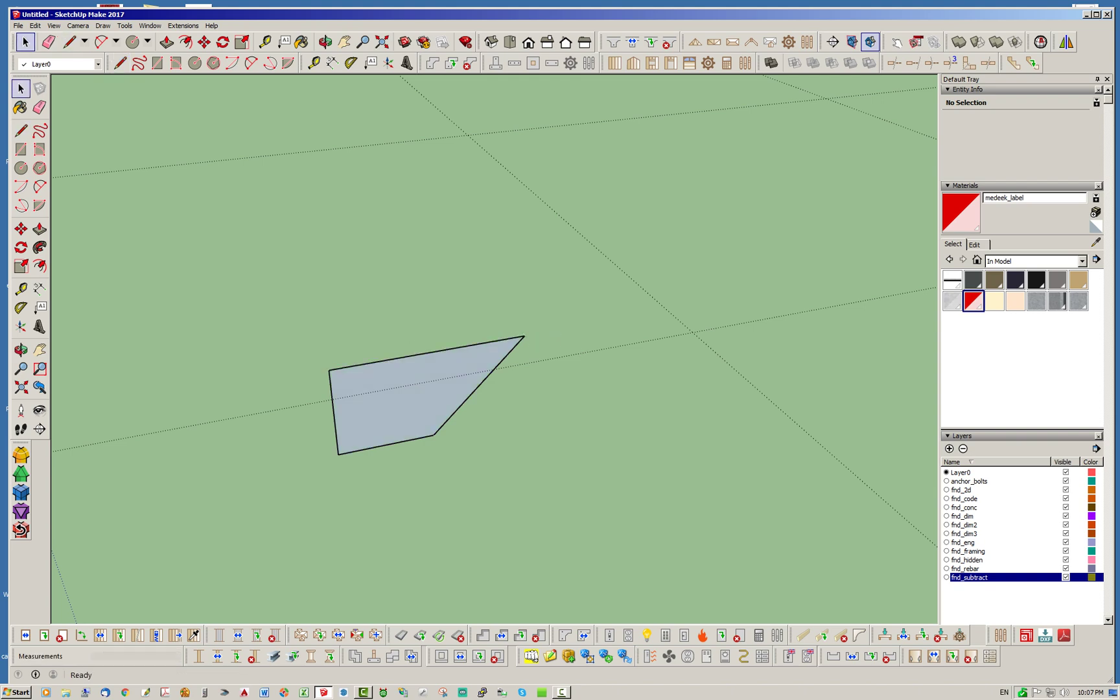
# - Try to extrude the profile face with Follow Me, picking the slab outline's front edge as the path
pyautogui.scroll(-6, 559, 353)
pyautogui.moveTo(559, 353); pyautogui.dragTo(543, 330, button='middle')
pyautogui.scroll(2, 543, 331)
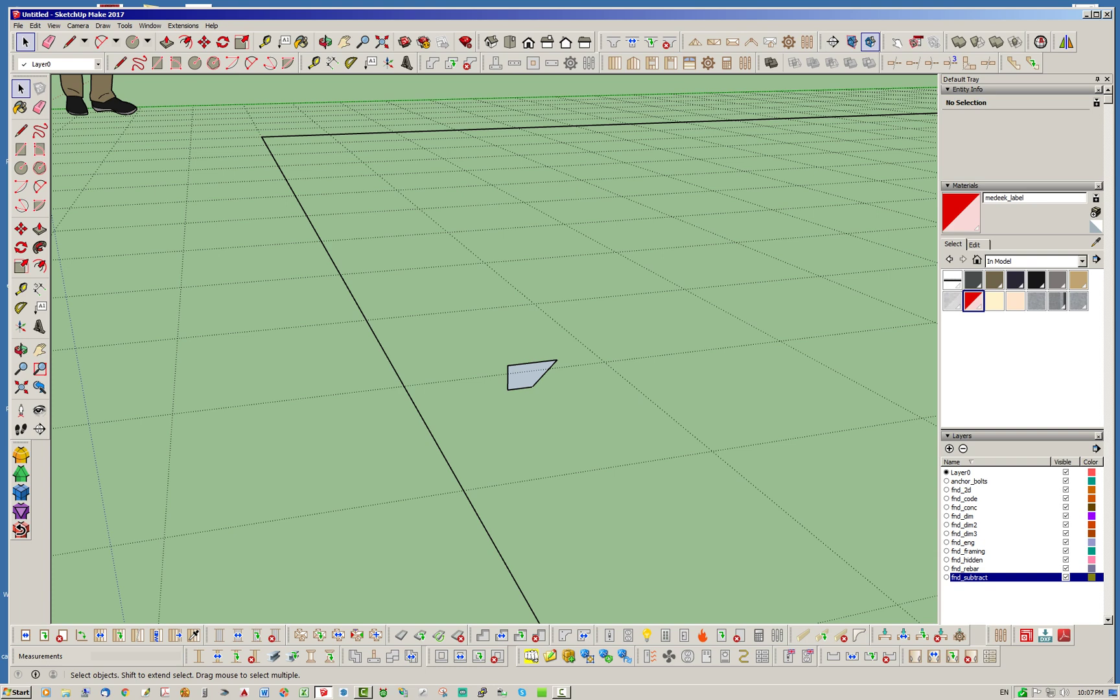
pyautogui.moveTo(532, 383); pyautogui.dragTo(570, 454, button='middle')
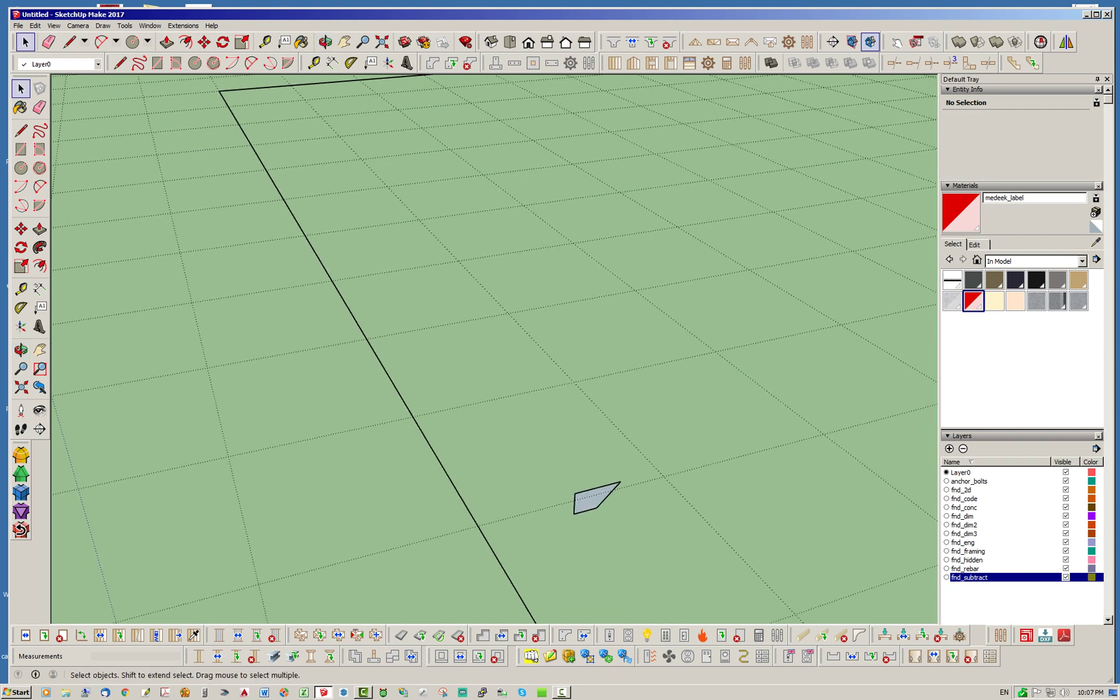
pyautogui.scroll(-2, 294, 426)
pyautogui.scroll(2, 517, 478)
pyautogui.moveTo(224, 415); pyautogui.dragTo(259, 412, button='middle')
pyautogui.scroll(-2, 258, 412)
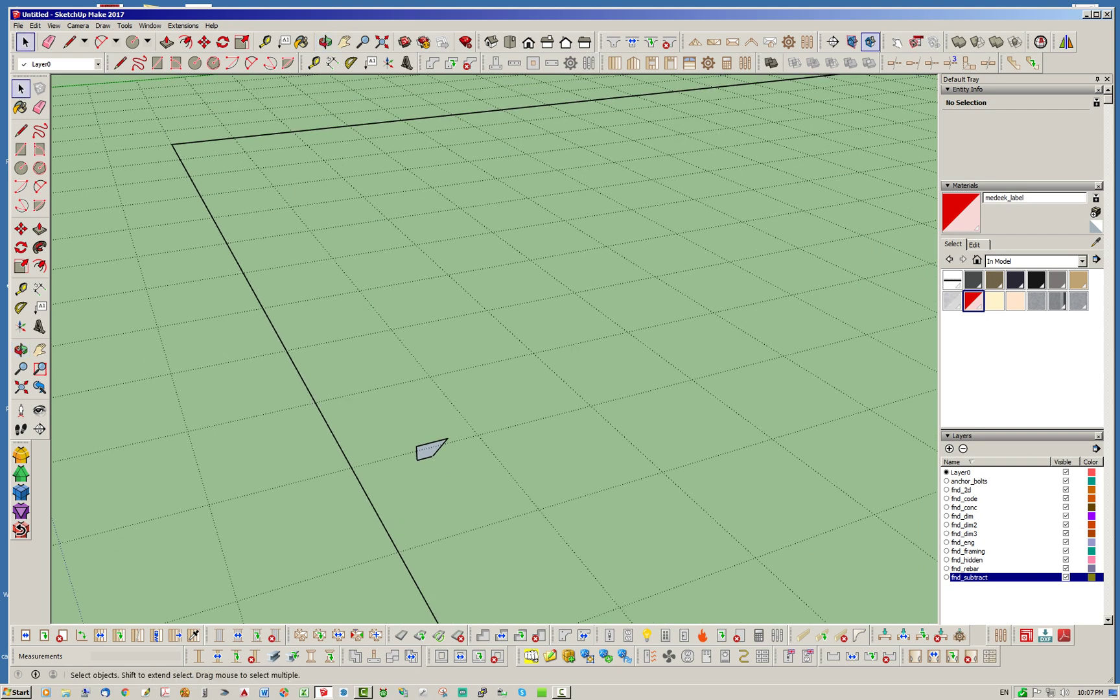
pyautogui.click(40, 247)
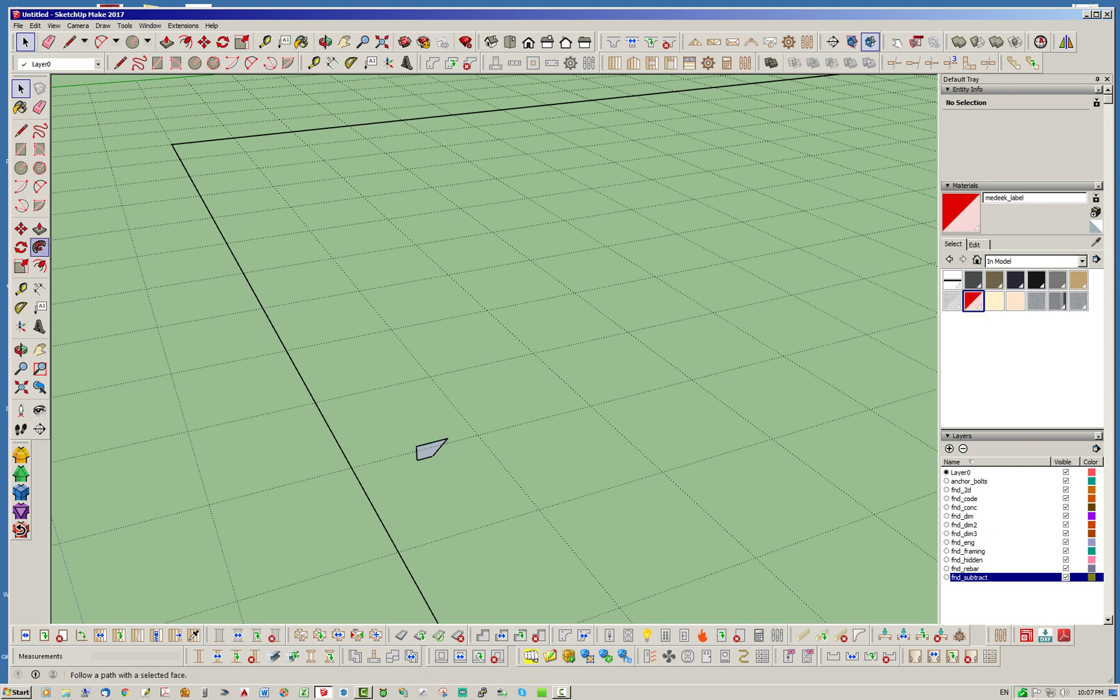
pyautogui.scroll(4, 406, 462)
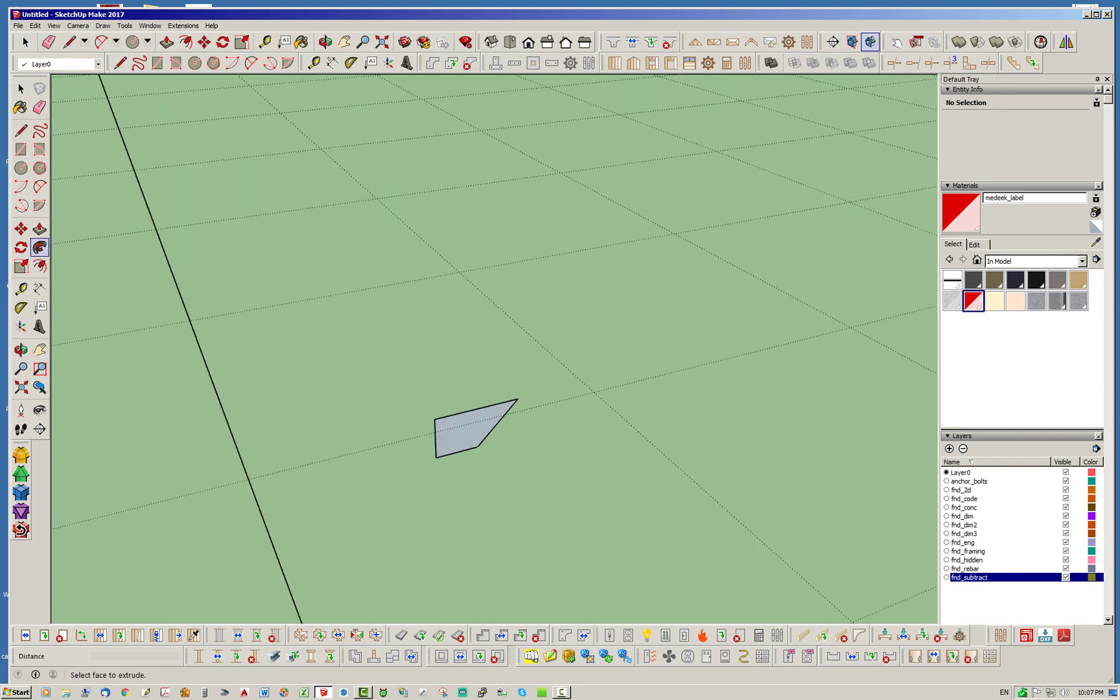
pyautogui.click(468, 433)
pyautogui.click(124, 144)
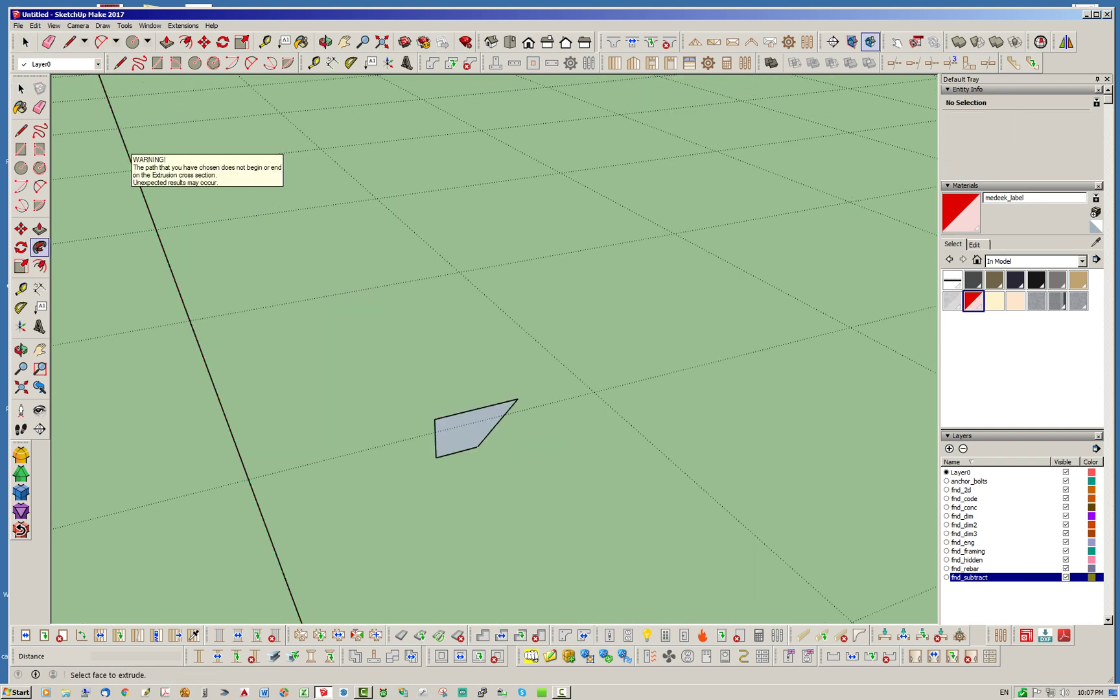
pyautogui.press('space')
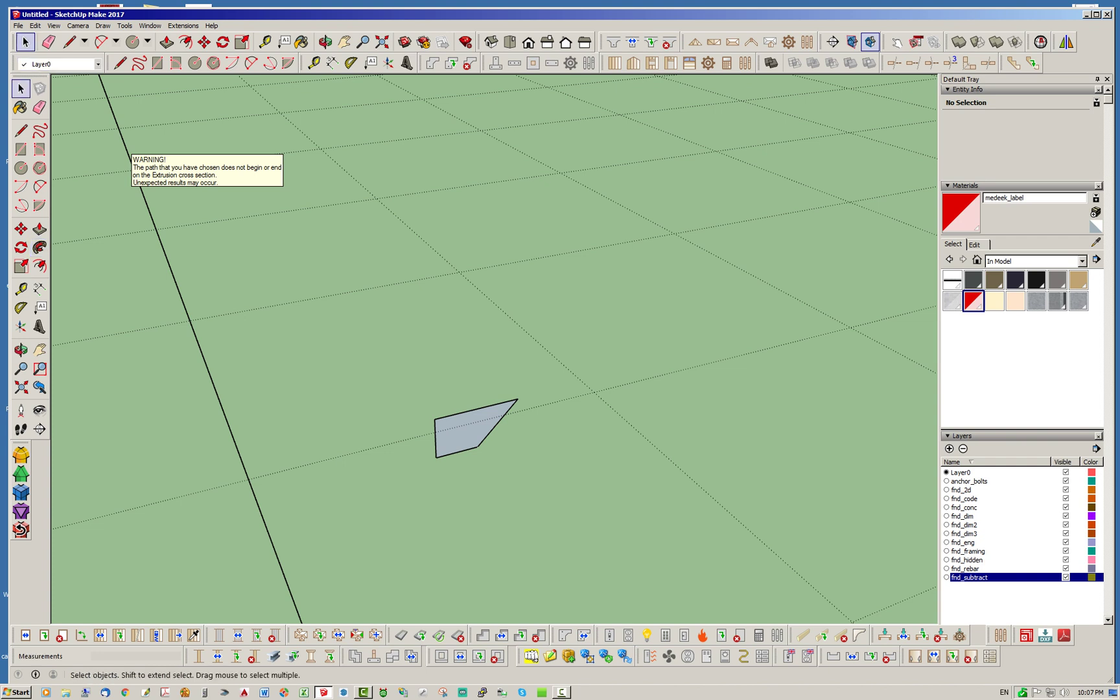
pyautogui.click(467, 430)
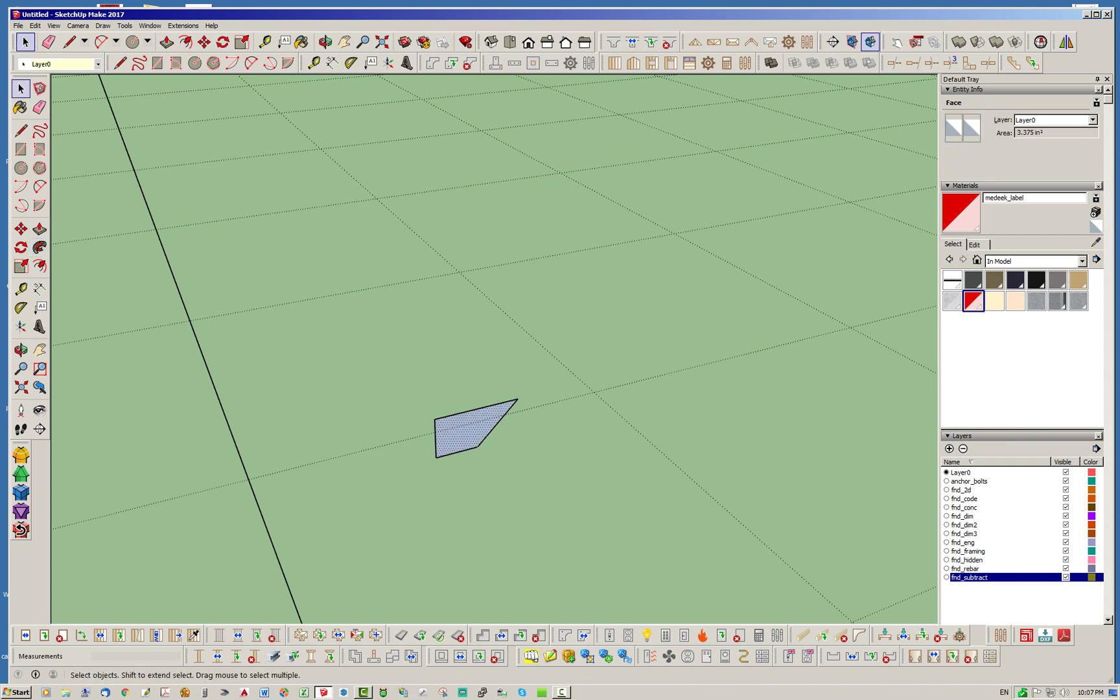
pyautogui.click(39, 247)
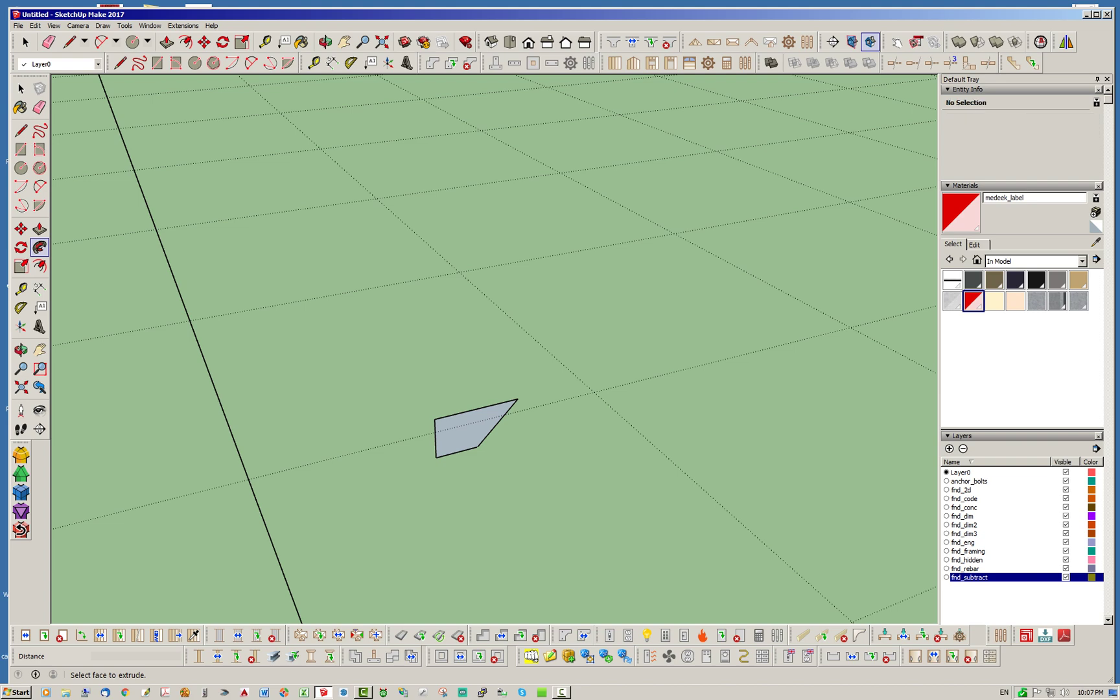
pyautogui.press('space')
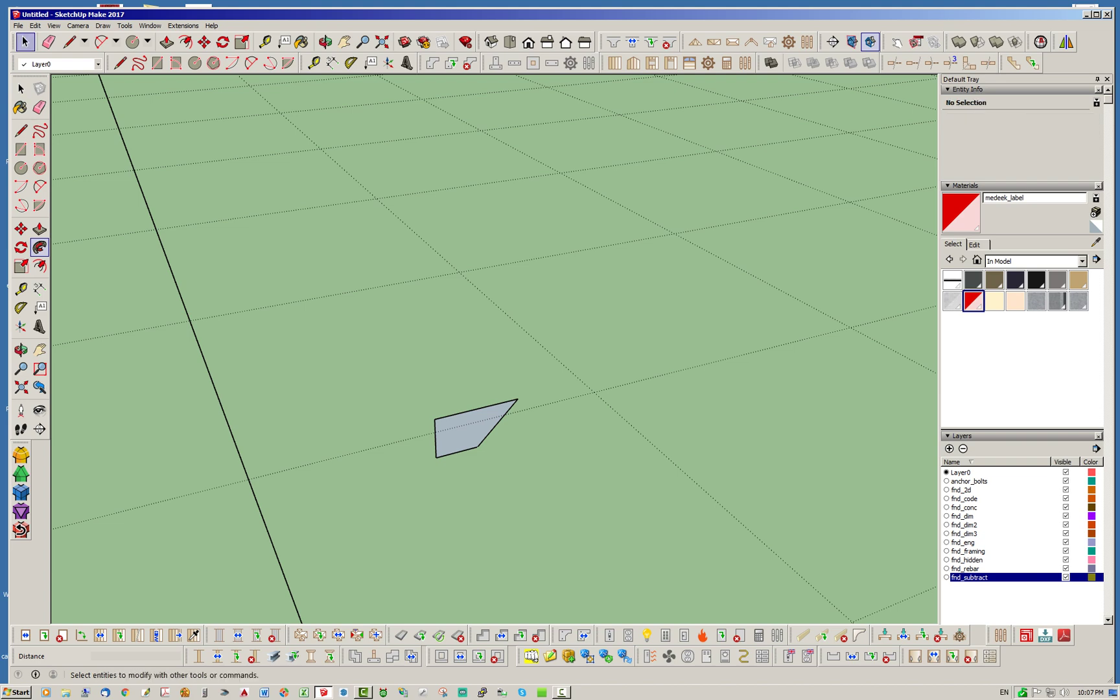
# - Select all six connected edges of the slab outline as the path and sweep the profile face around them with Follow Me
pyautogui.scroll(-3, 298, 367)
pyautogui.scroll(-1, 279, 356)
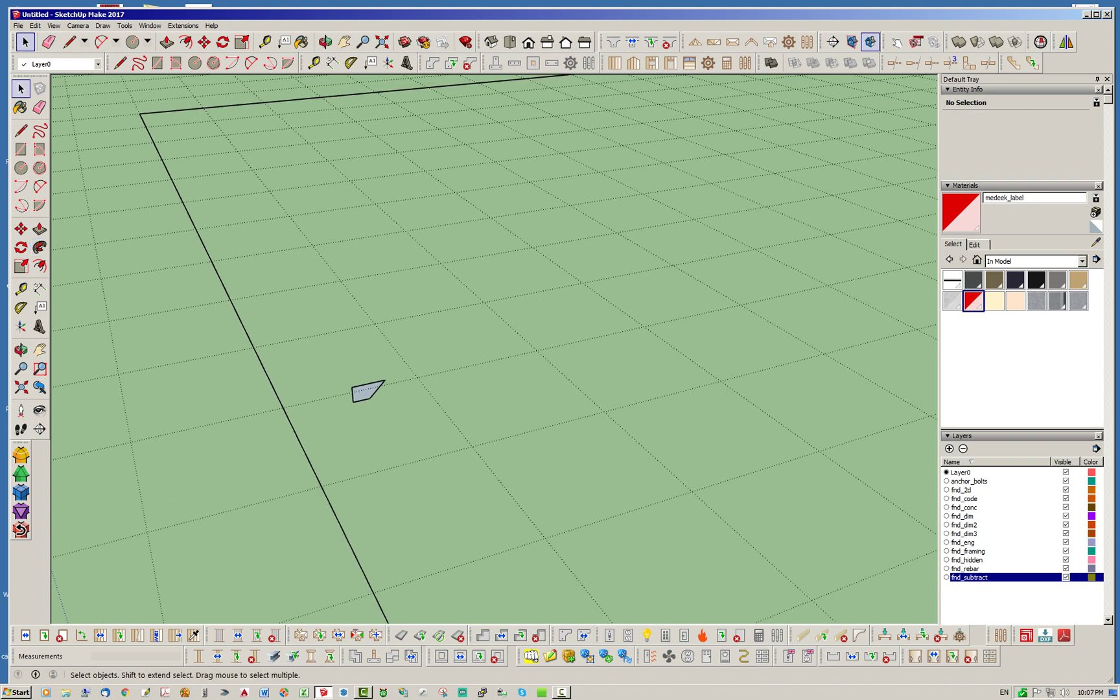
pyautogui.click(267, 375)
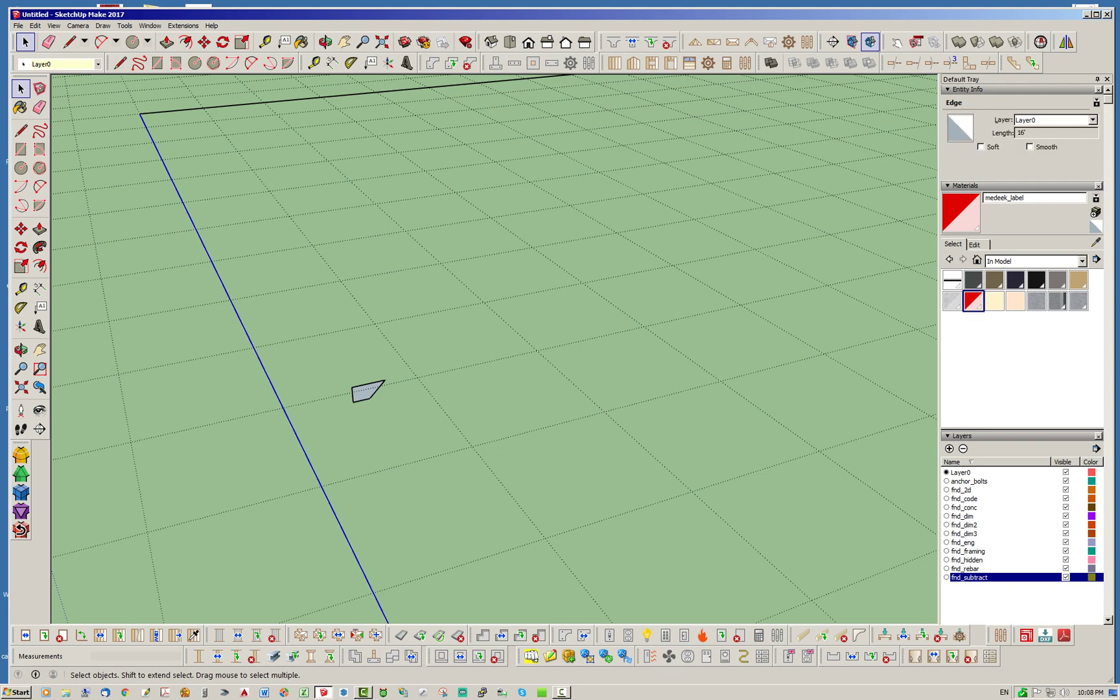
pyautogui.tripleClick(268, 376)
pyautogui.scroll(-2, 268, 376)
pyautogui.scroll(-2, 259, 330)
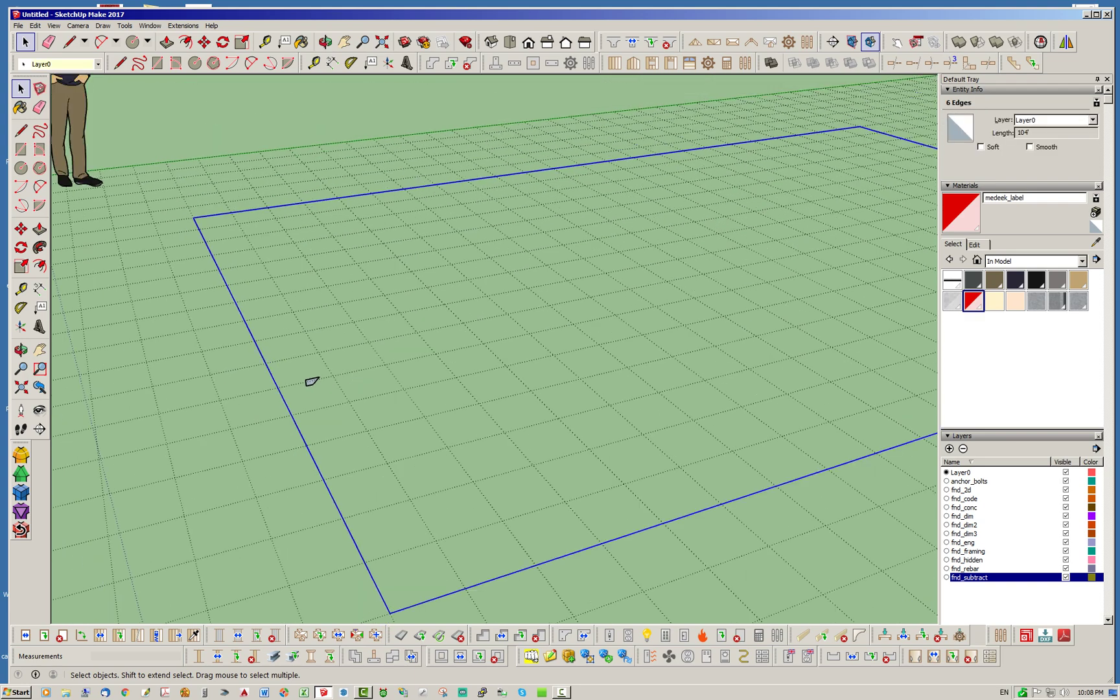
pyautogui.scroll(3, 259, 330)
pyautogui.scroll(1, 263, 375)
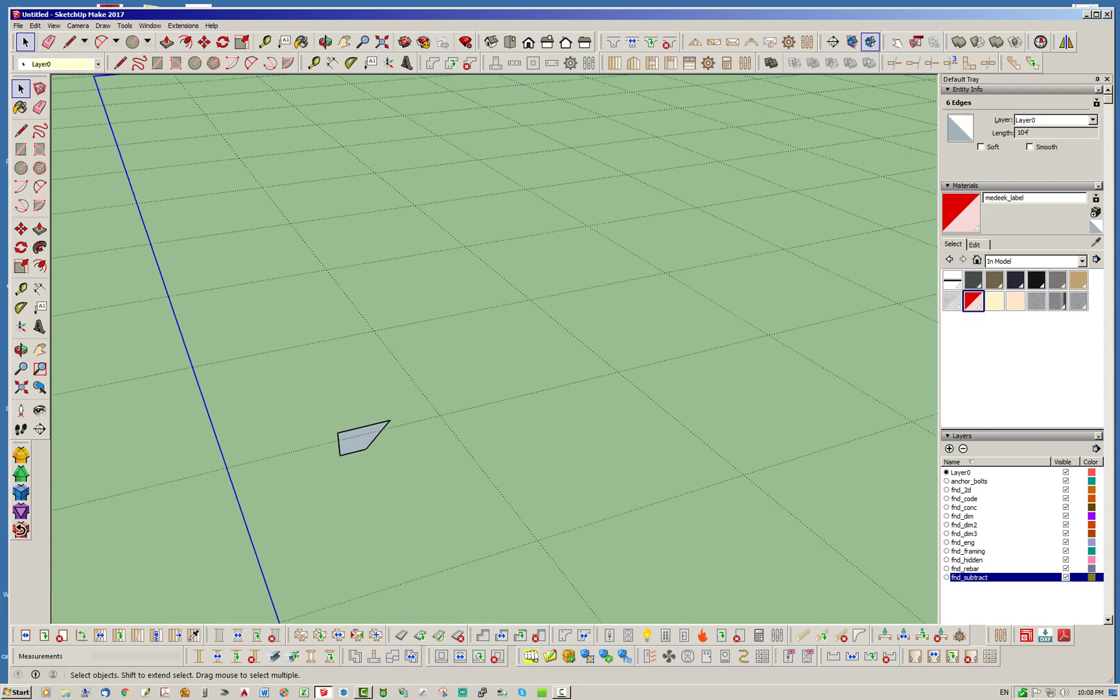
pyautogui.press('p')
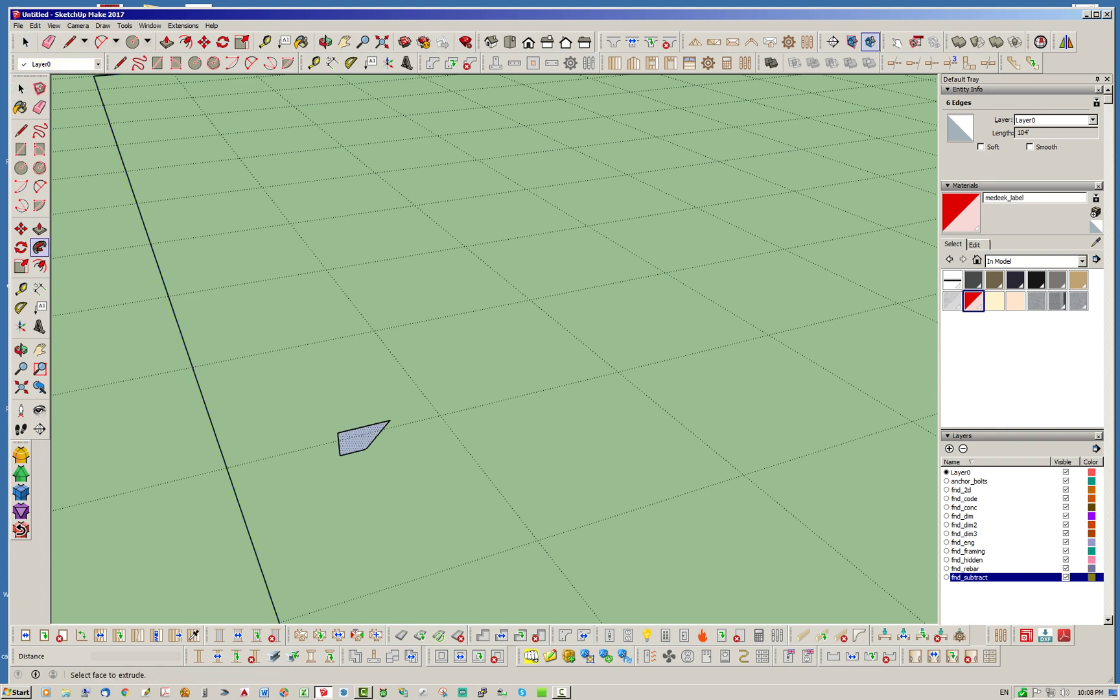
pyautogui.click(363, 439)
pyautogui.press('space')
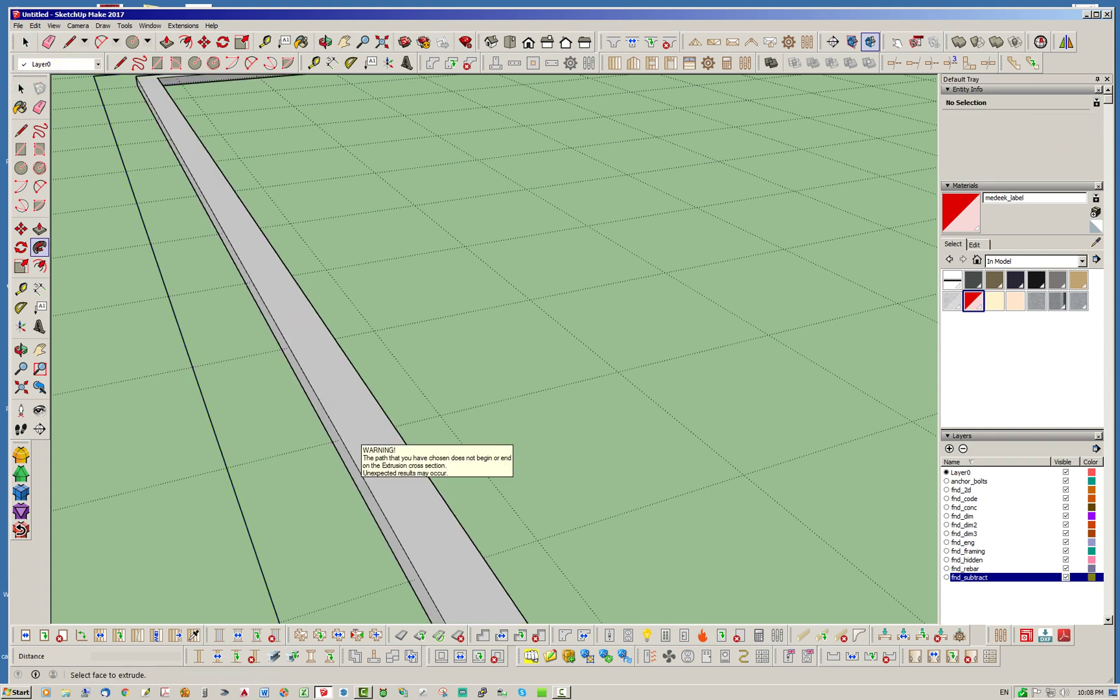
# - Delete the six edges of the traced slab outline, keeping the swept frame
pyautogui.scroll(-6, 291, 275)
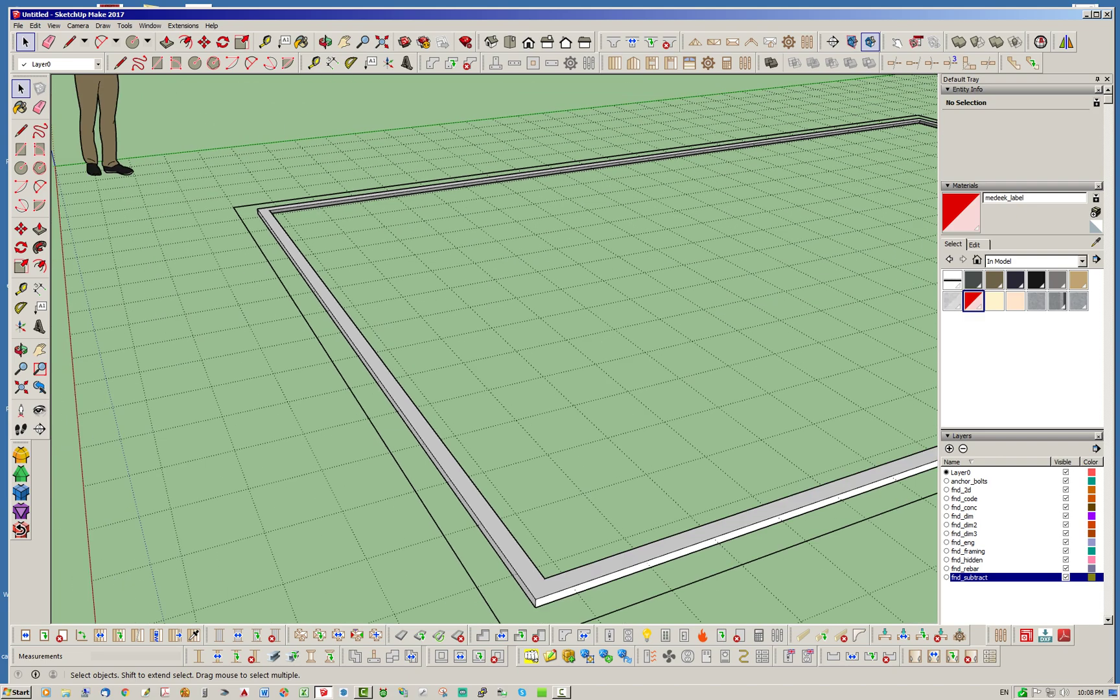
pyautogui.moveTo(454, 389); pyautogui.dragTo(259, 382, button='middle')
pyautogui.scroll(-4, 259, 382)
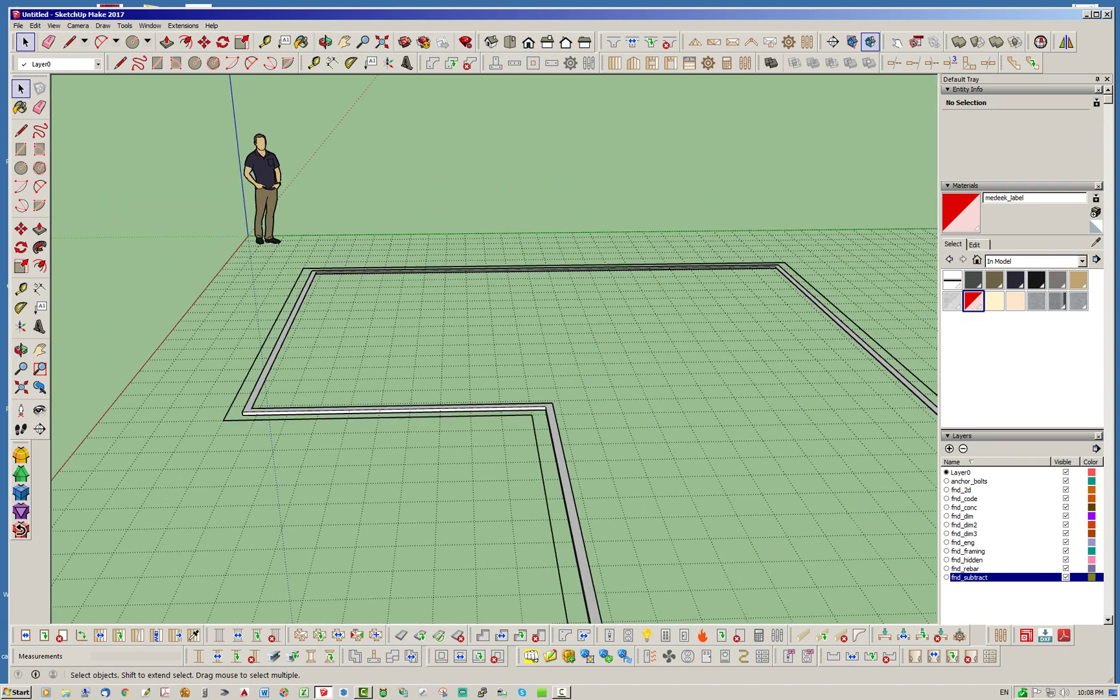
pyautogui.scroll(4, 458, 367)
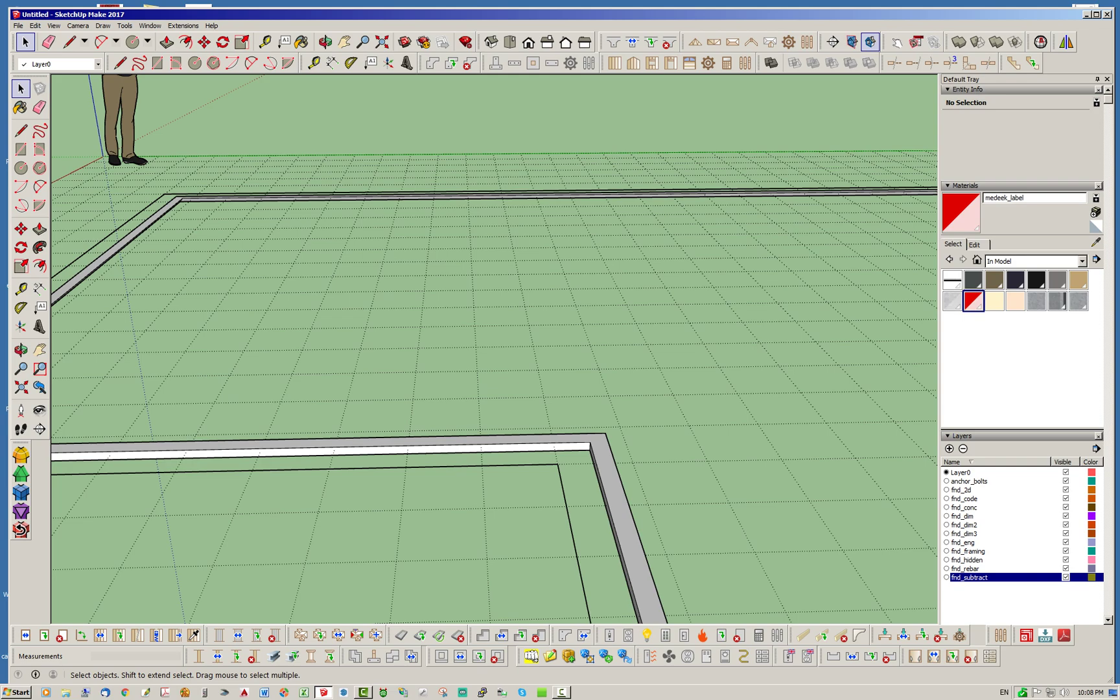
pyautogui.scroll(1, 518, 480)
pyautogui.moveTo(519, 481); pyautogui.dragTo(598, 437, button='middle')
pyautogui.scroll(-2, 597, 437)
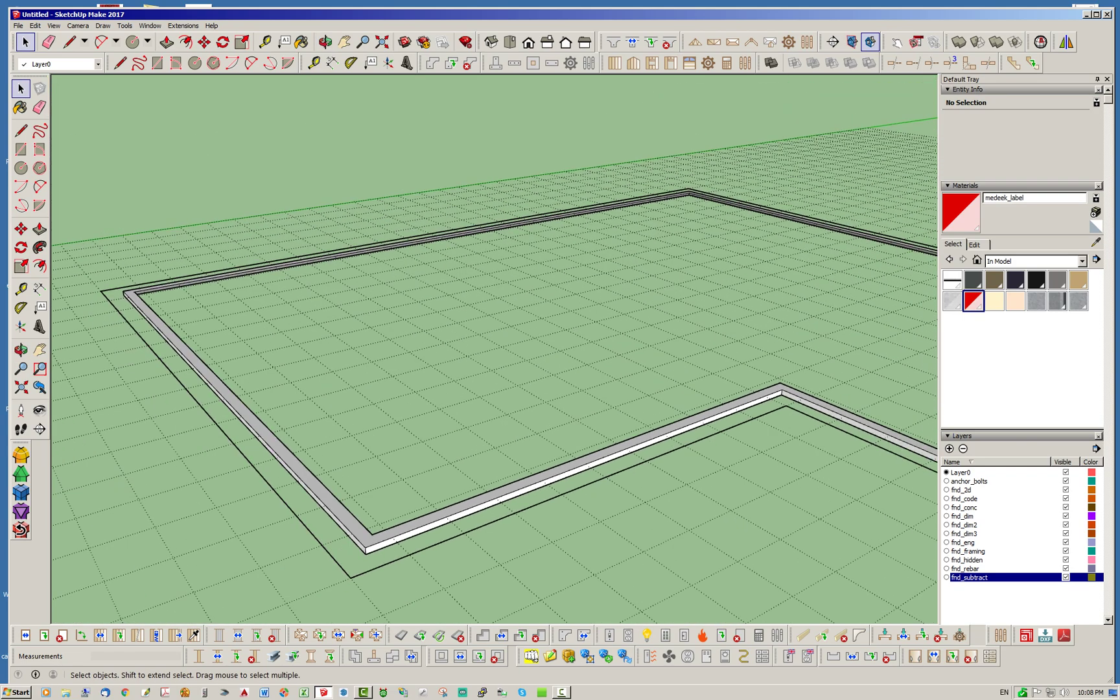
pyautogui.scroll(3, 351, 577)
pyautogui.tripleClick(388, 561)
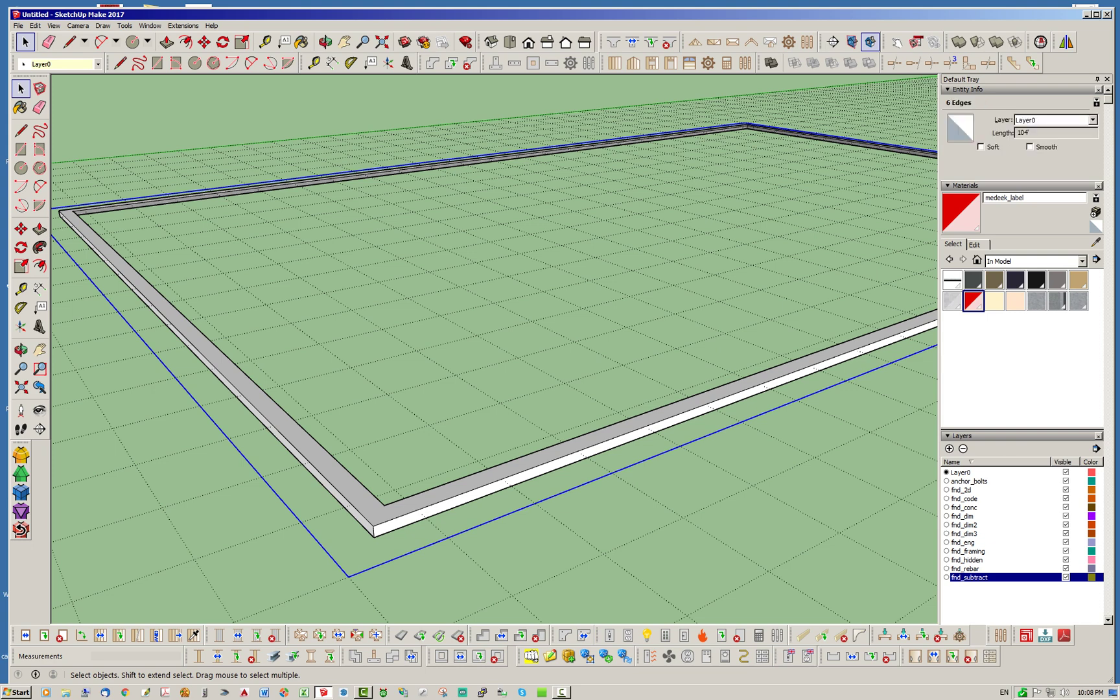
pyautogui.press('Delete')
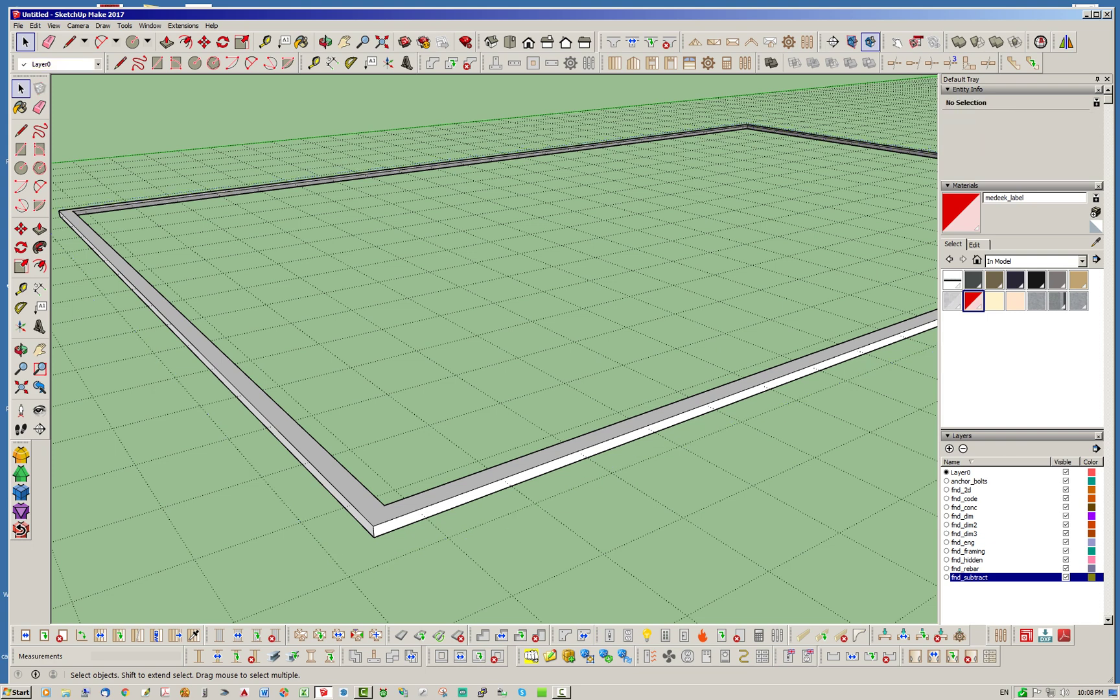
# - Group all the connected geometry of the swept frame and run Solid Inspector on the group
pyautogui.click(379, 513)
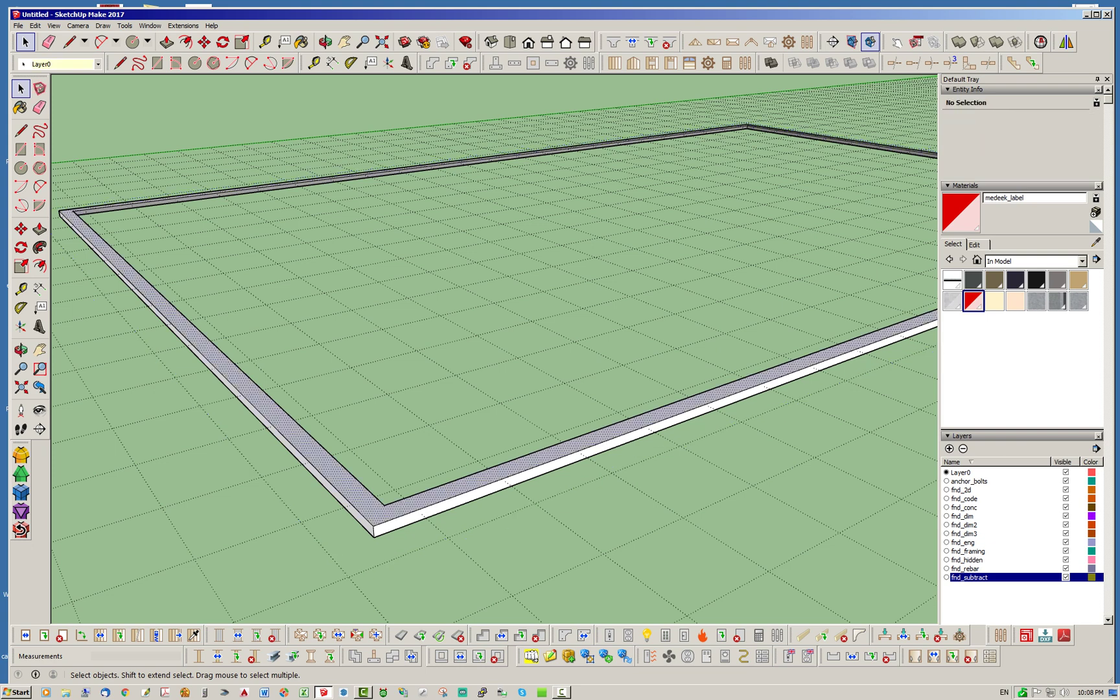
pyautogui.tripleClick(379, 513)
pyautogui.tripleClick(455, 492)
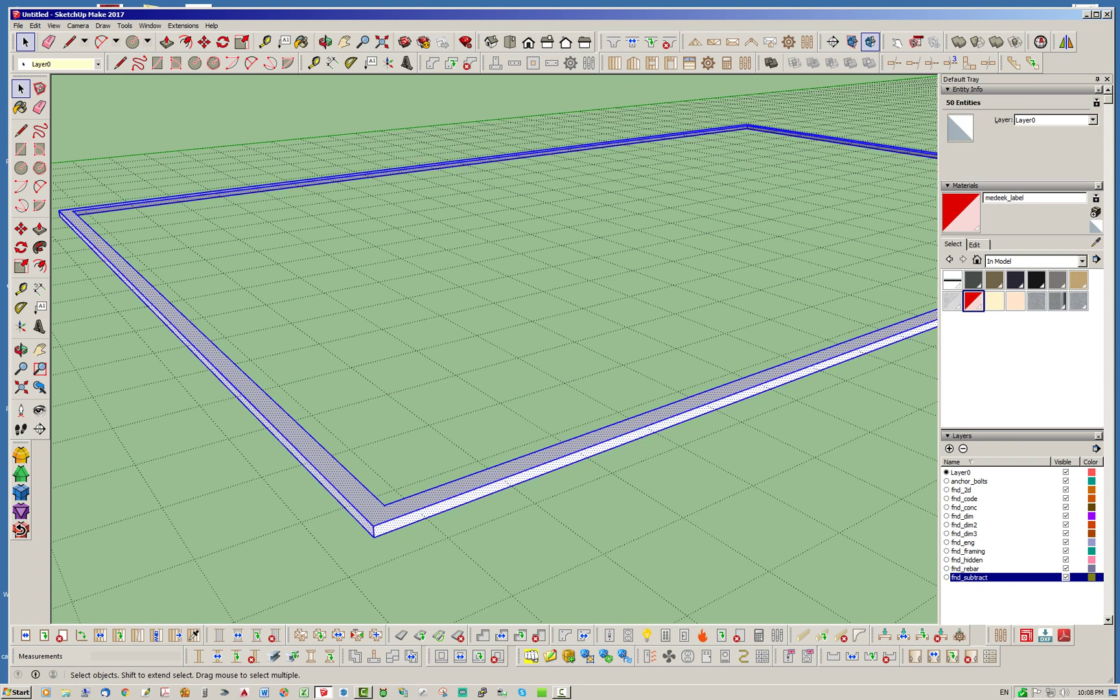
pyautogui.rightClick(456, 492)
pyautogui.click(486, 572)
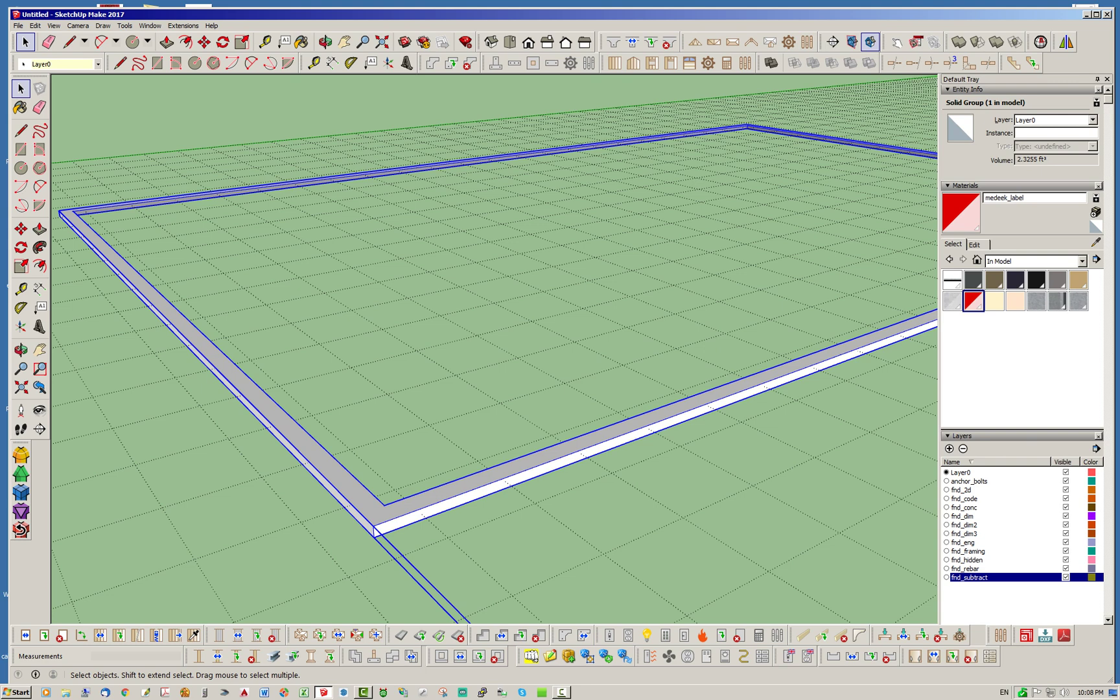
pyautogui.click(1039, 41)
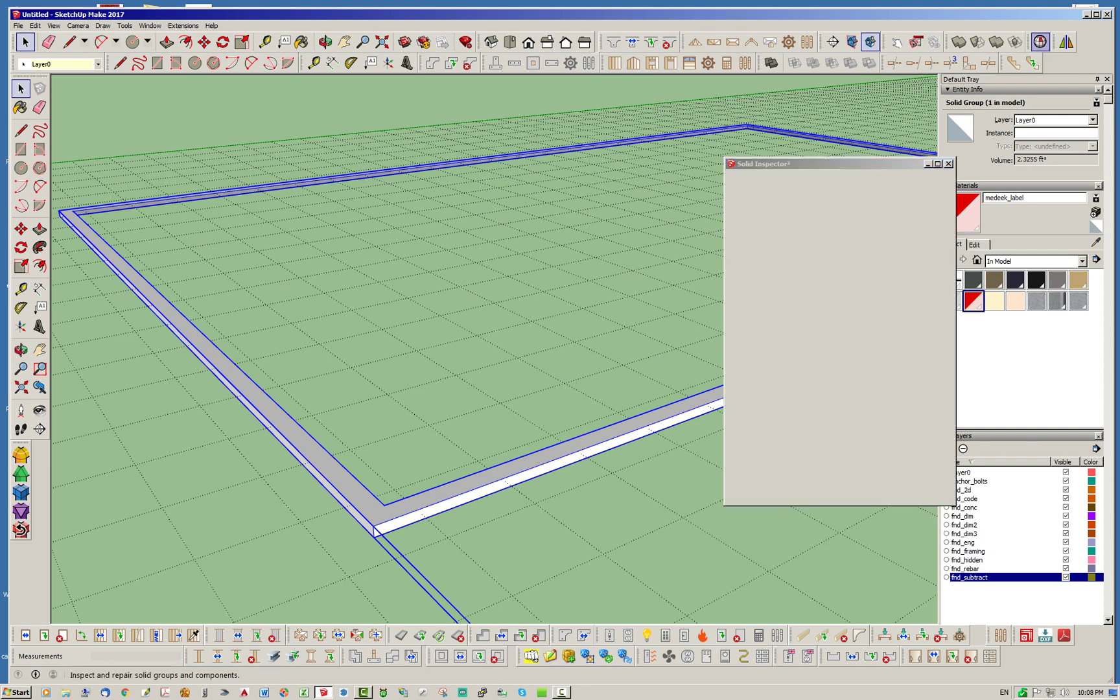
pyautogui.press('space')
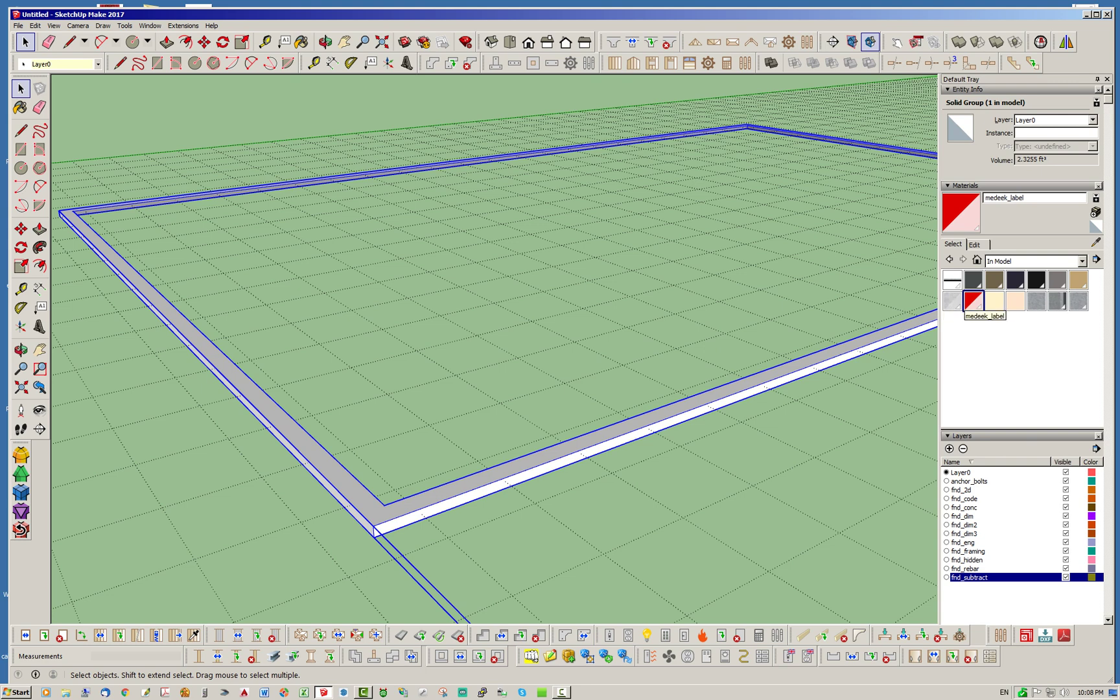
# - Paint the frame group with the medeek_label material and assign it to the fnd_subtract layer
pyautogui.click(973, 300)
pyautogui.click(492, 478)
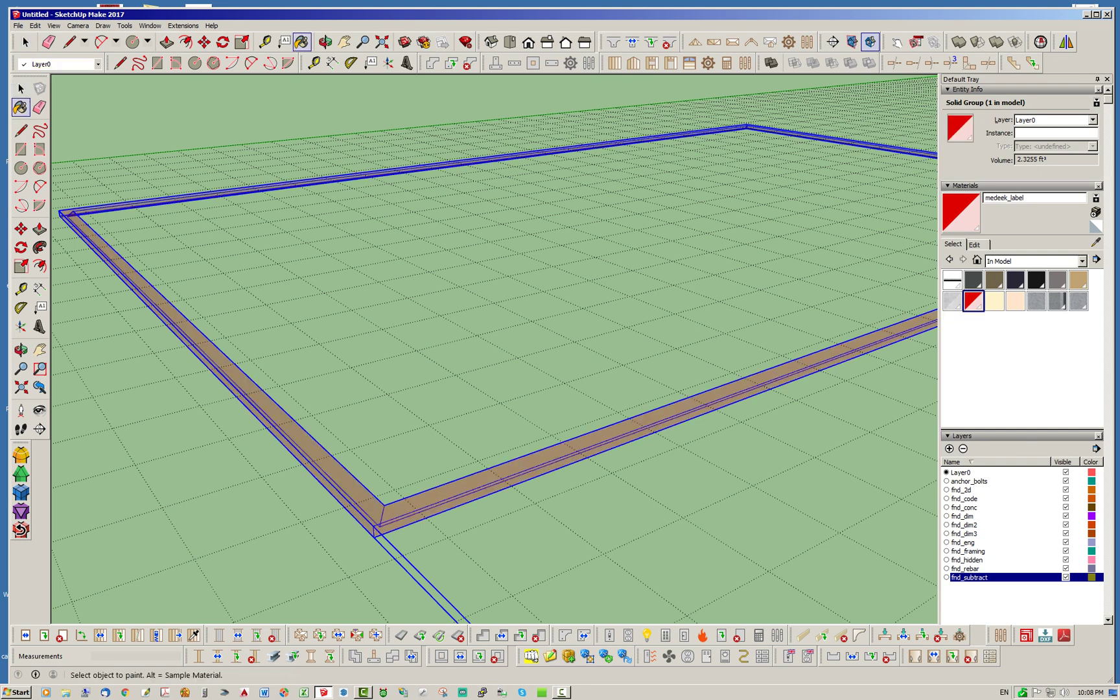
pyautogui.click(1055, 120)
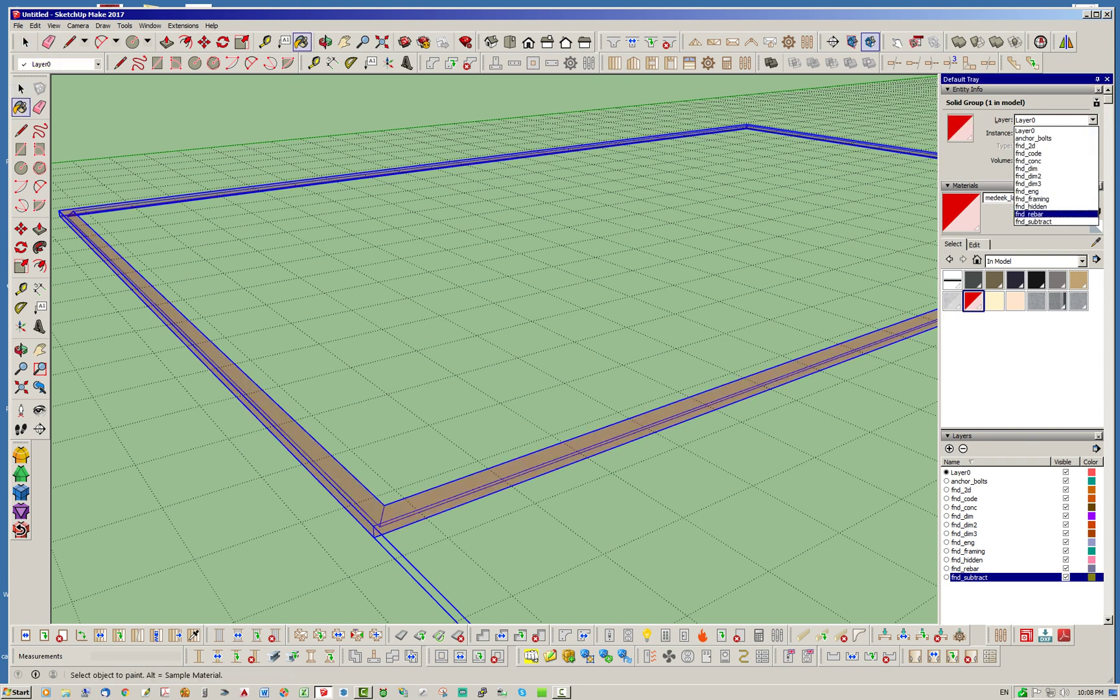
pyautogui.click(1033, 222)
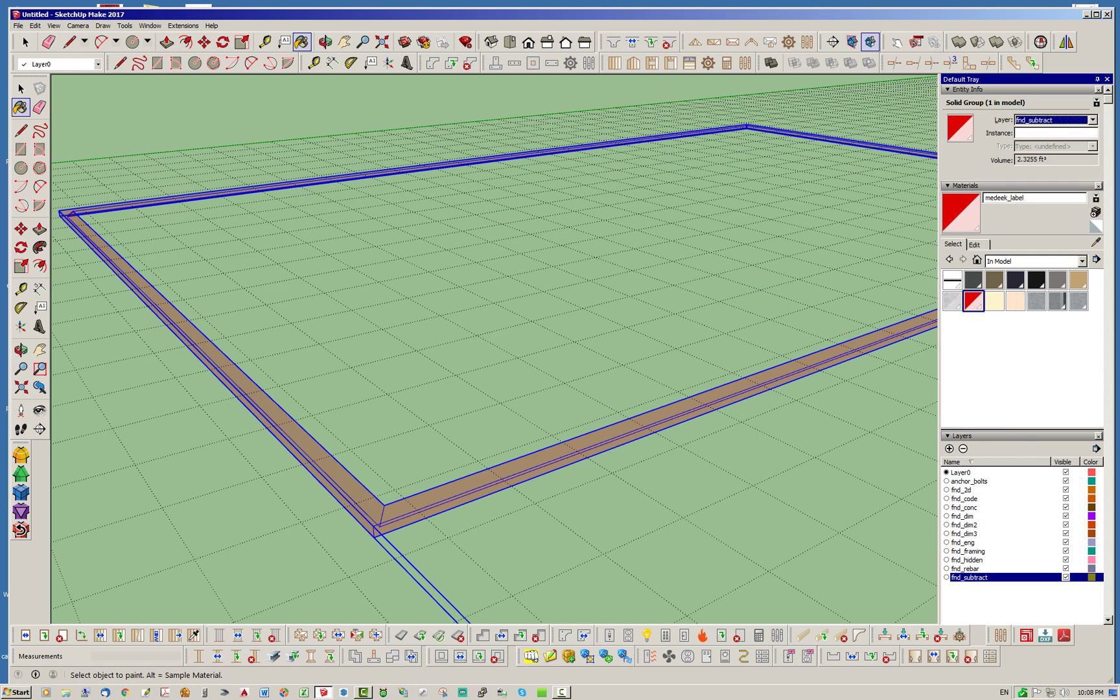
# - Name the frame group's instance MORTAR_KEY_SUBTRACT and clear the selection
pyautogui.click(1017, 133)
pyautogui.write('MORTAR_KE')
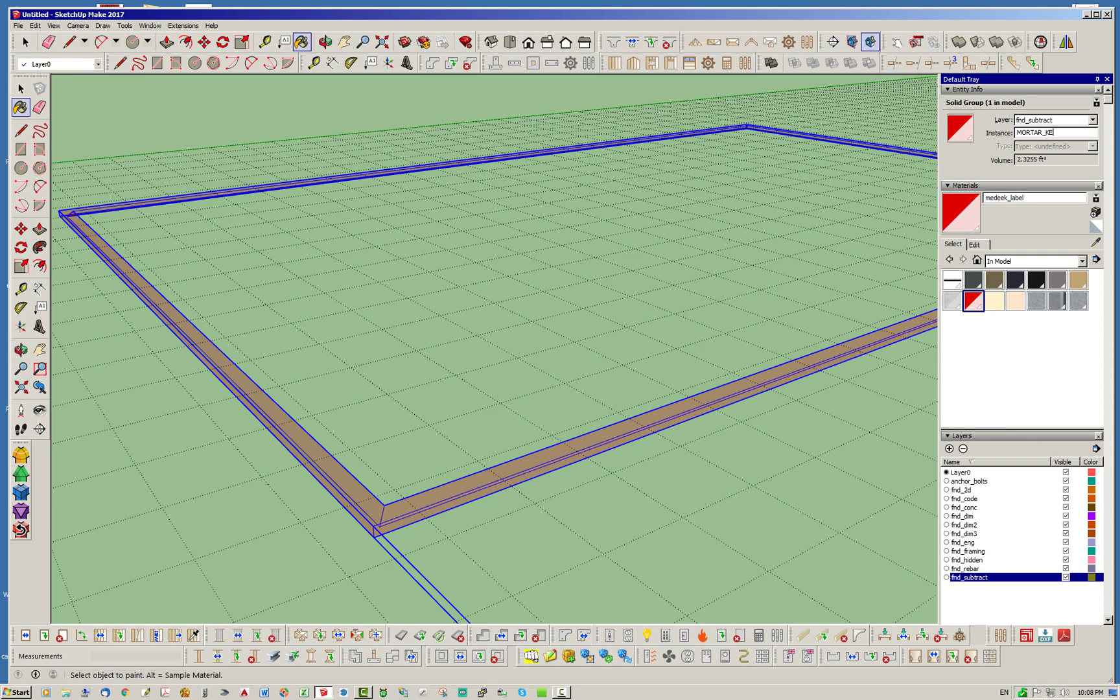
pyautogui.write('Y_SUBTRACT')
pyautogui.moveTo(1059, 132); pyautogui.dragTo(1091, 132)
pyautogui.click(25, 41)
pyautogui.hotkey('ctrl', 't')
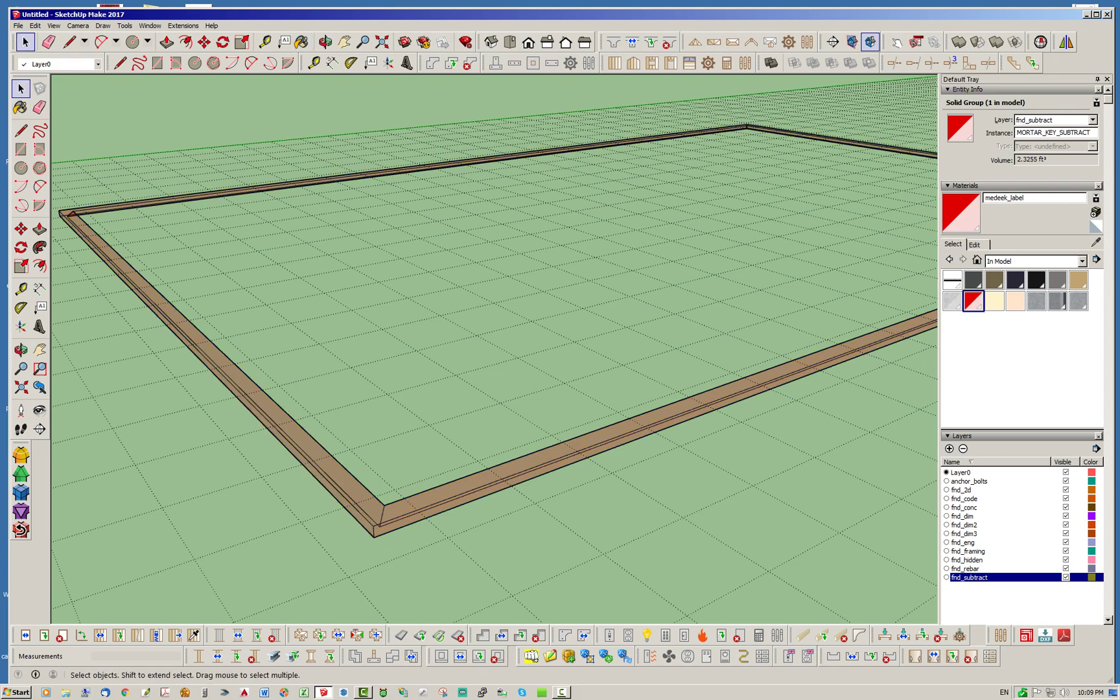
# - Examine the mortar key frame's corners and its full L-shaped outline
pyautogui.scroll(-5, 452, 304)
pyautogui.moveTo(453, 304); pyautogui.dragTo(492, 369, button='middle')
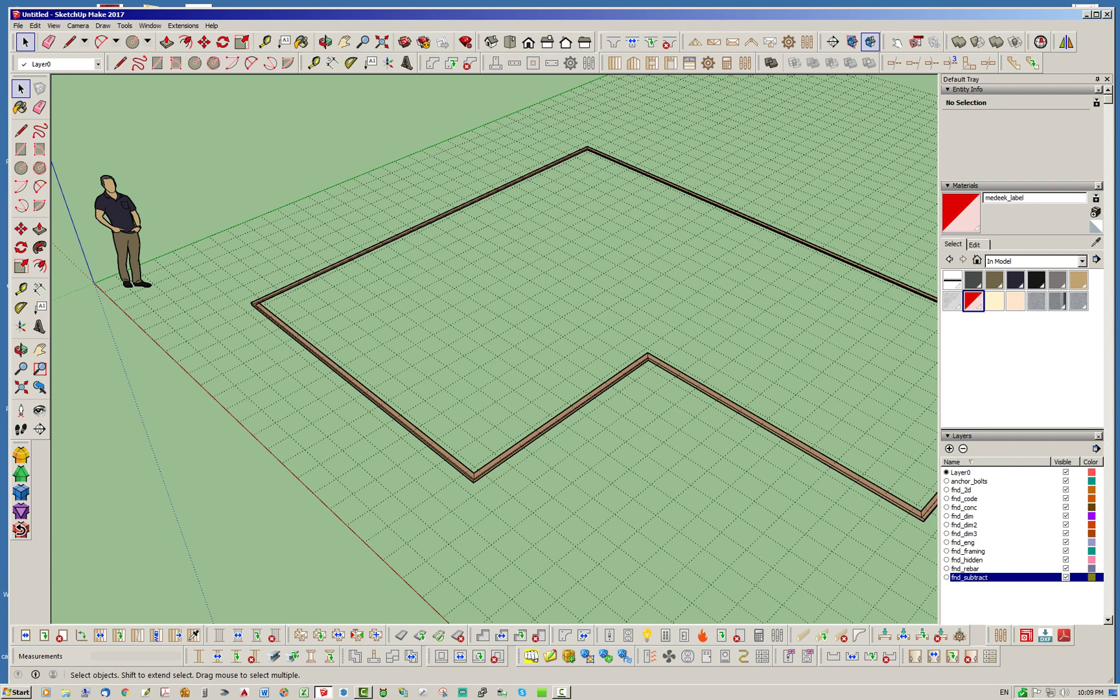
pyautogui.scroll(8, 720, 373)
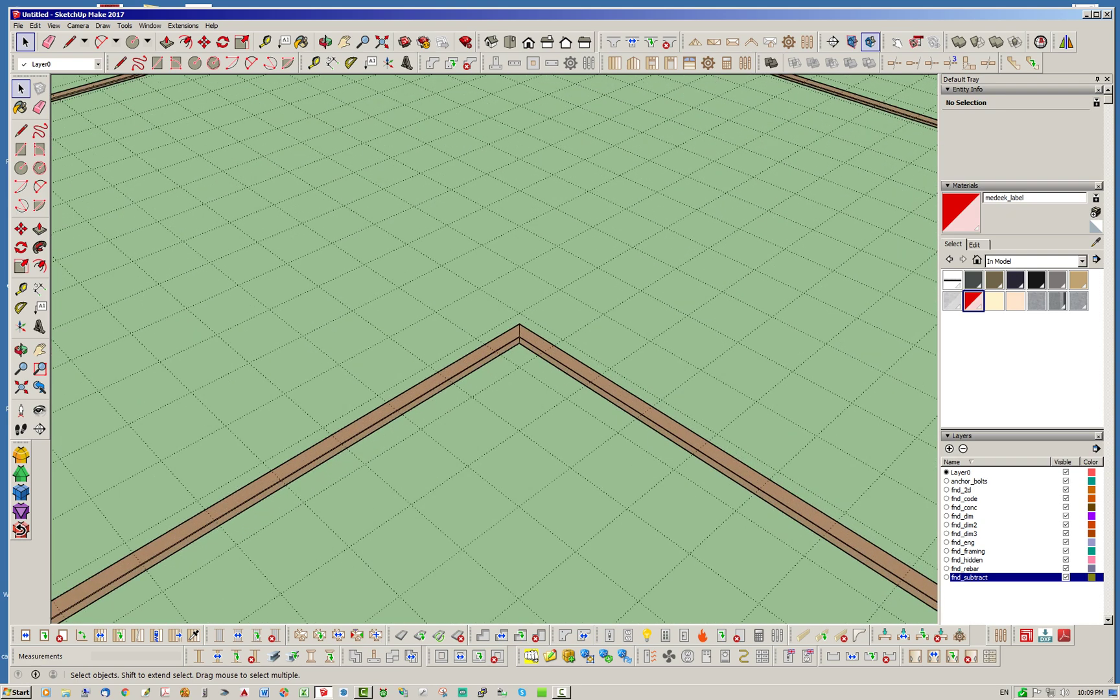
pyautogui.scroll(-6, 619, 304)
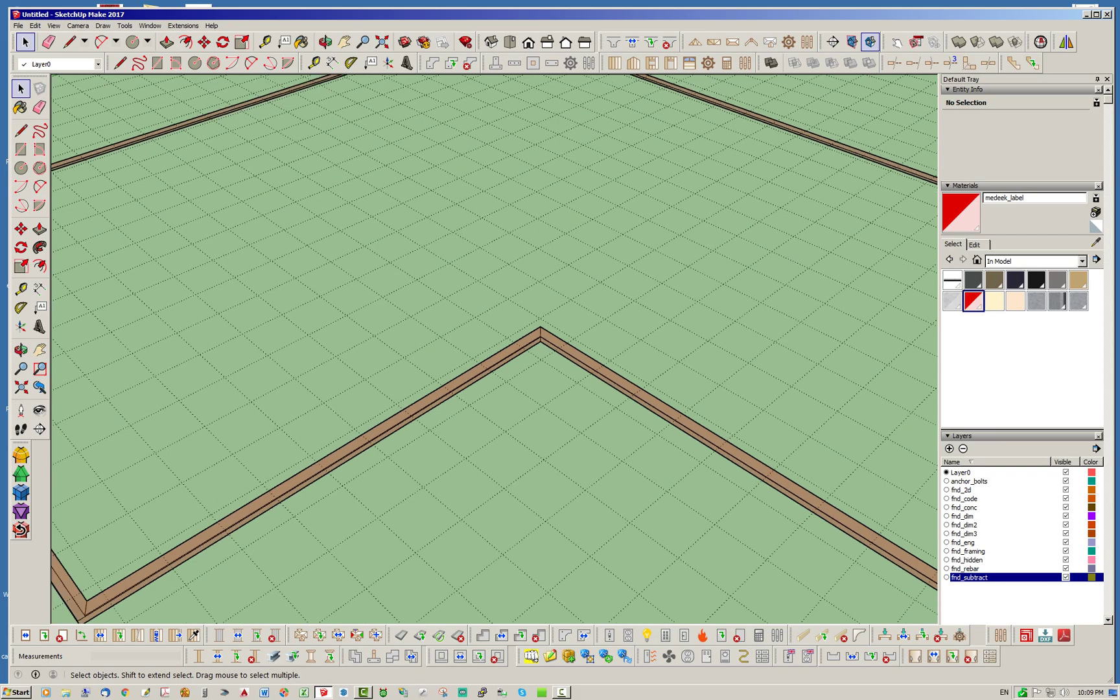
pyautogui.scroll(2, 459, 413)
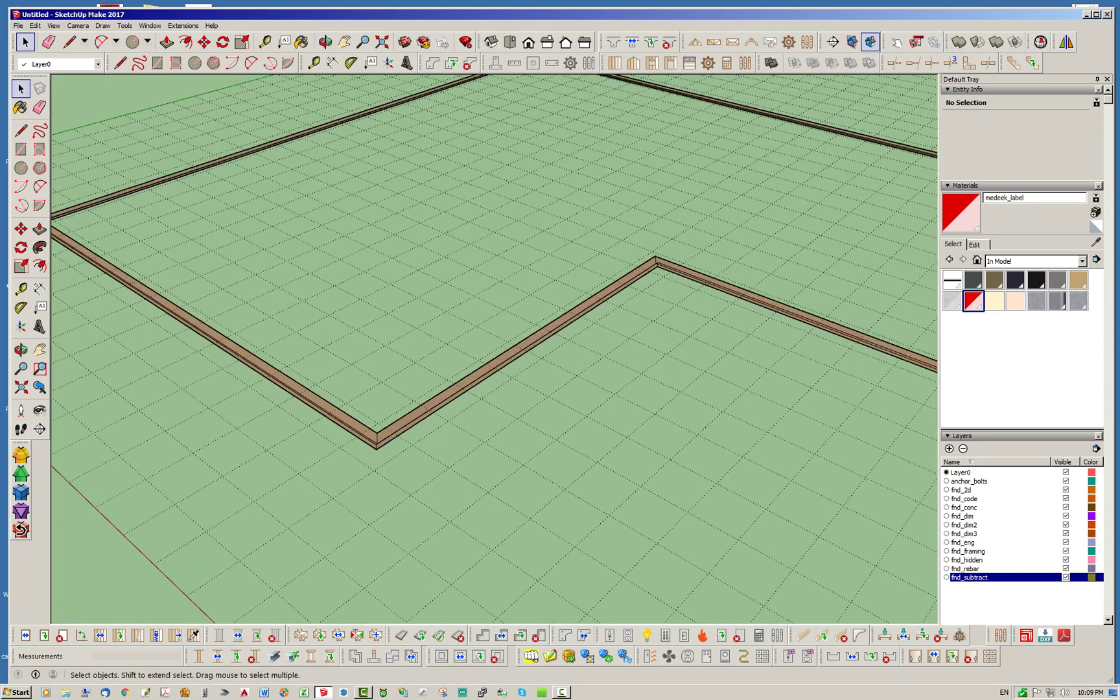
pyautogui.click(454, 392)
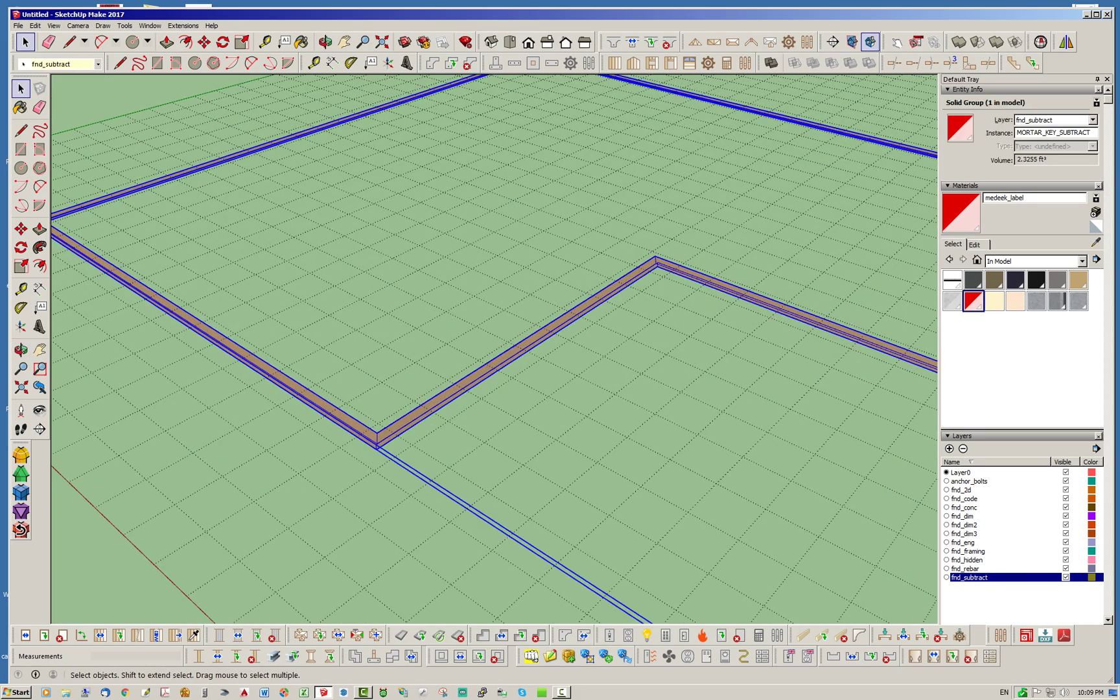
pyautogui.click(439, 330)
pyautogui.scroll(-4, 439, 329)
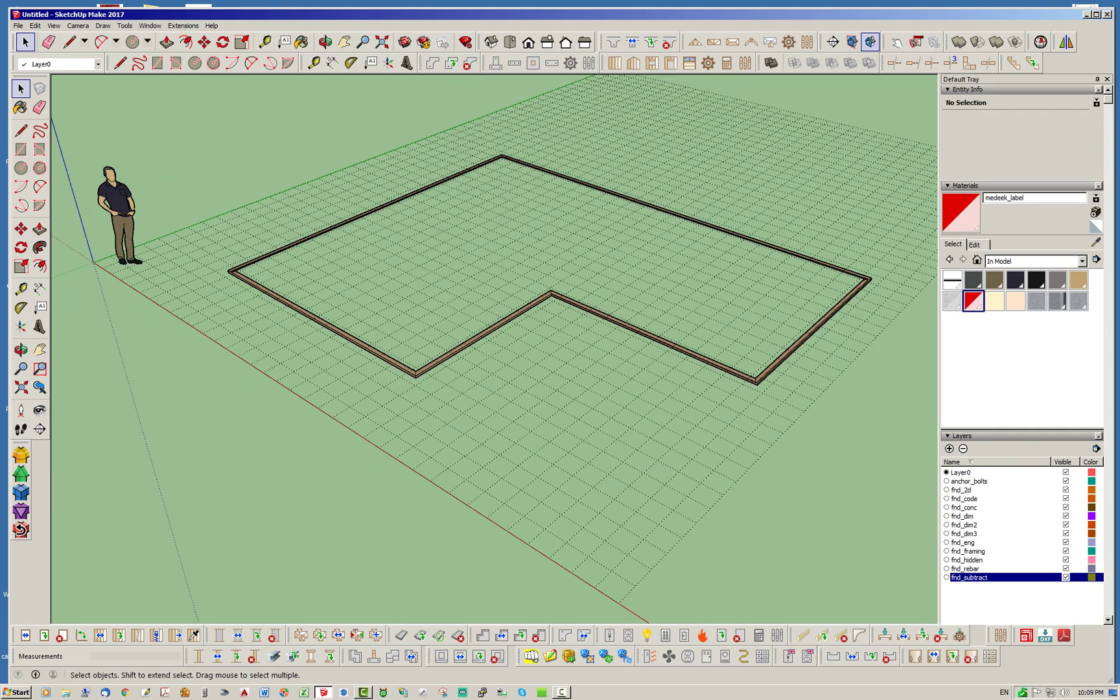
pyautogui.moveTo(439, 330); pyautogui.dragTo(439, 329, button='middle')
# - Unhide all hidden geometry and check the mortar key's position in the slab against the anchor bolts
pyautogui.click(36, 25)
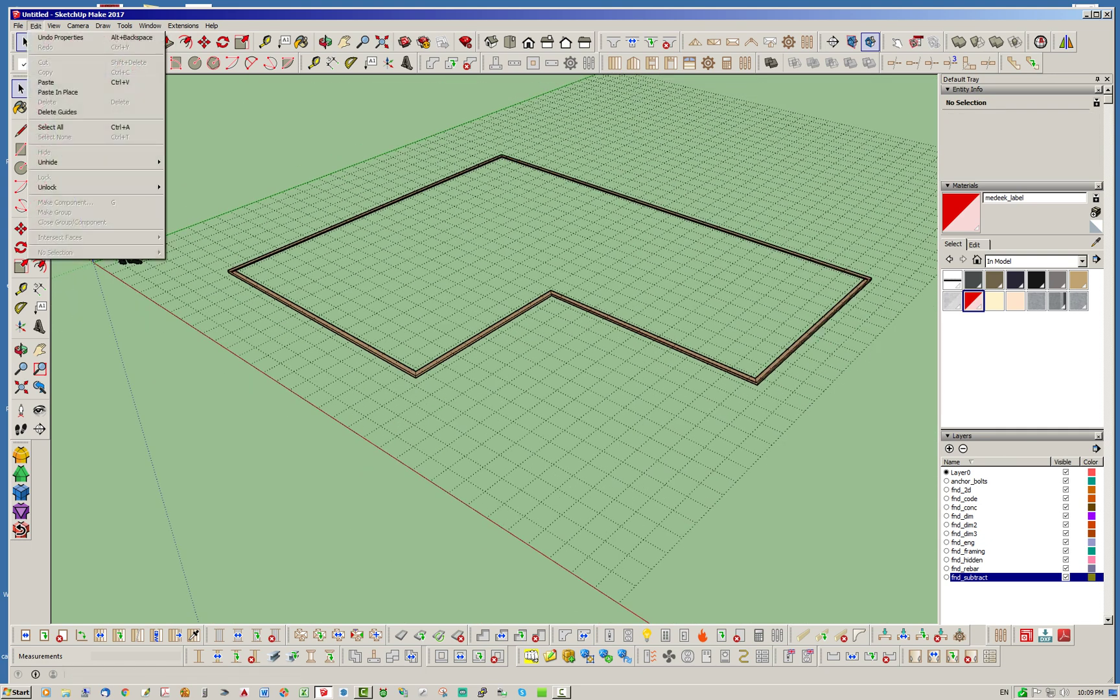
pyautogui.moveTo(97, 162)
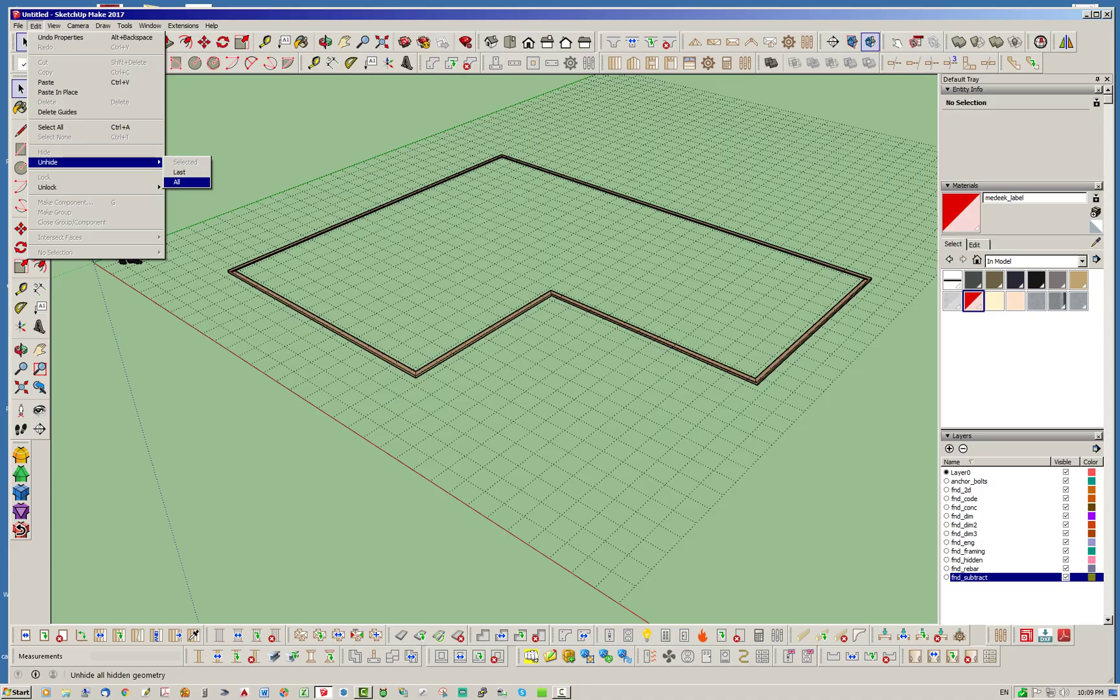
pyautogui.click(187, 182)
pyautogui.scroll(10, 418, 364)
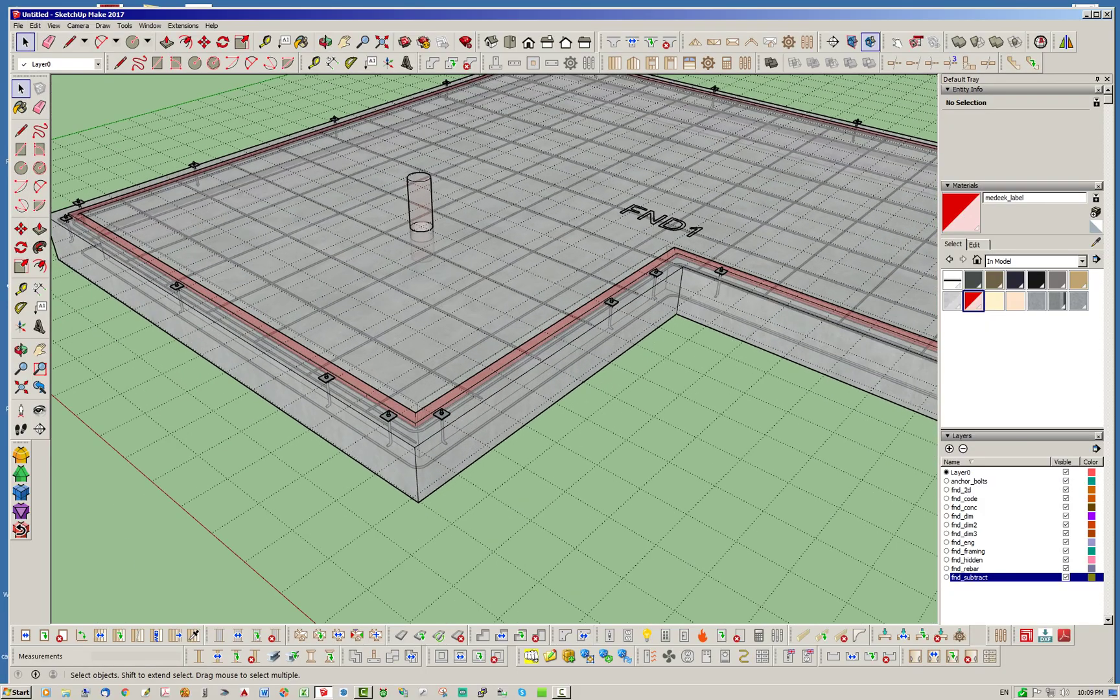
pyautogui.moveTo(418, 365); pyautogui.dragTo(385, 366, button='middle')
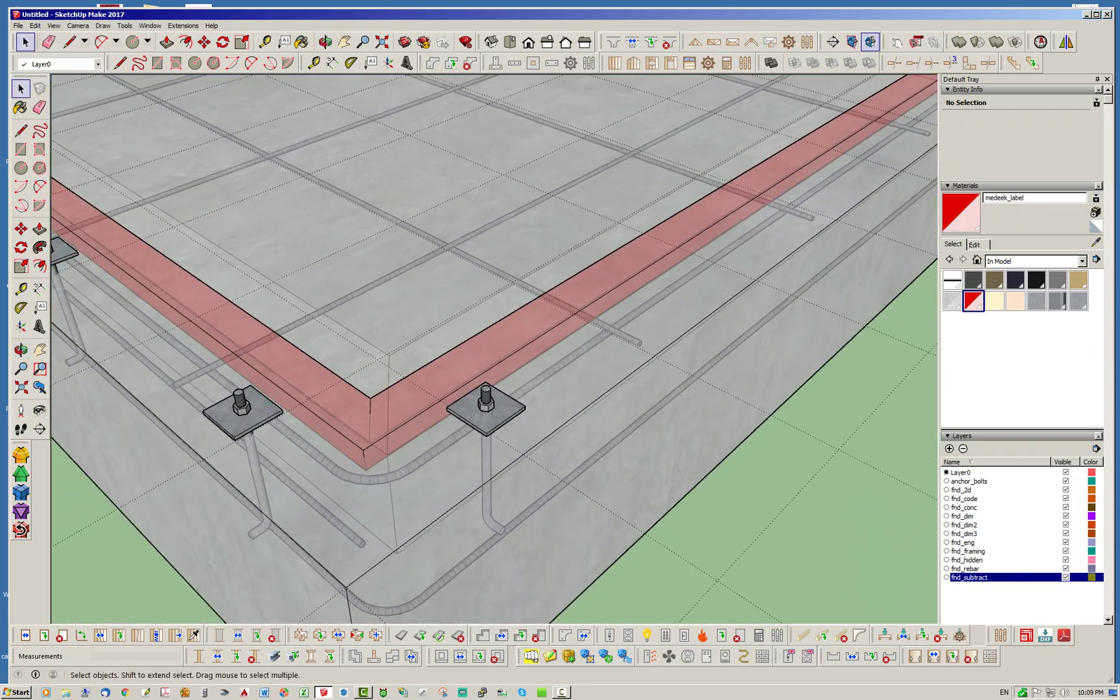
pyautogui.scroll(-5, 382, 368)
pyautogui.scroll(-5, 492, 285)
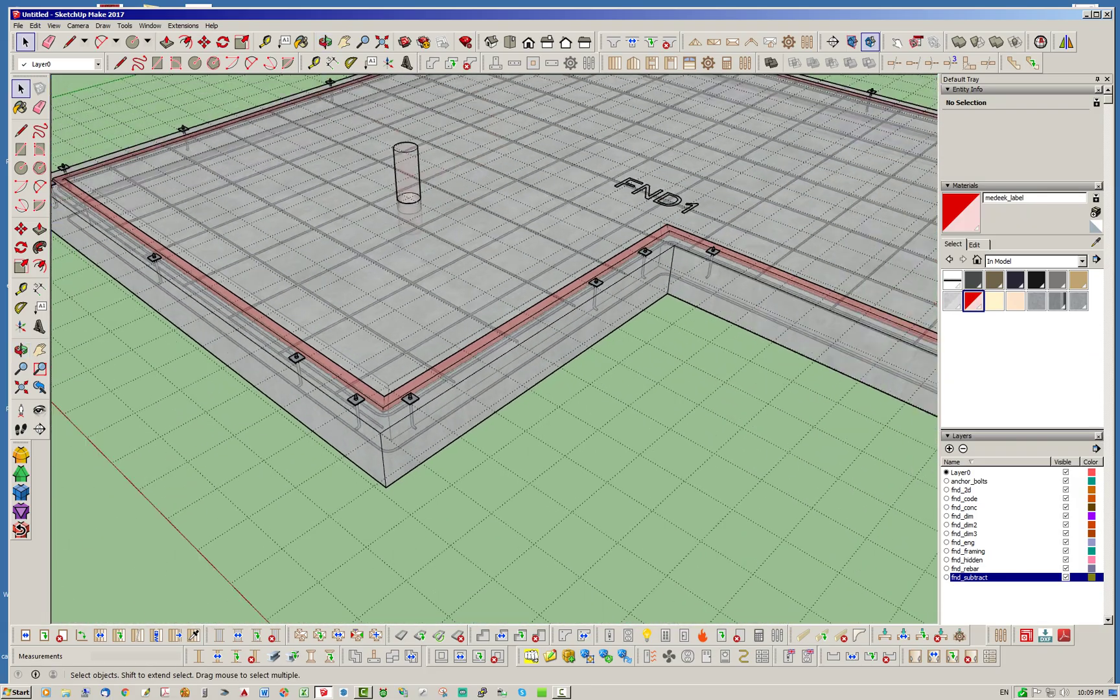
pyautogui.scroll(2, 492, 285)
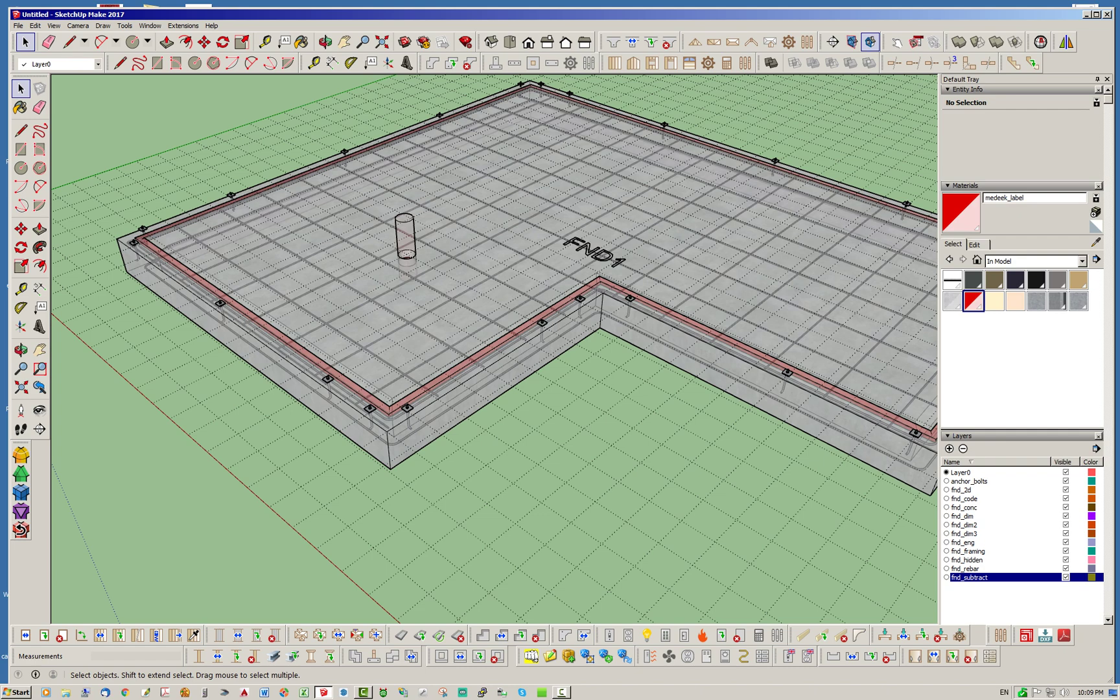
# - Cut the mortar key group and paste it in place inside the slab foundation group
pyautogui.scroll(2, 471, 315)
pyautogui.scroll(2, 544, 358)
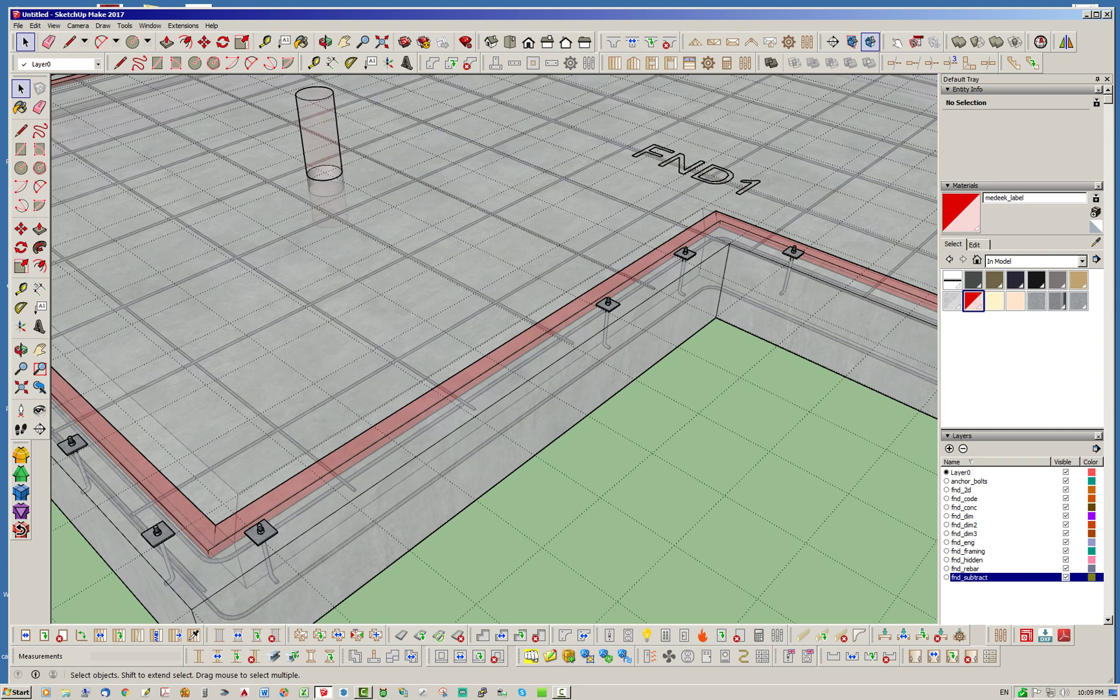
pyautogui.doubleClick(544, 330)
pyautogui.click(545, 331)
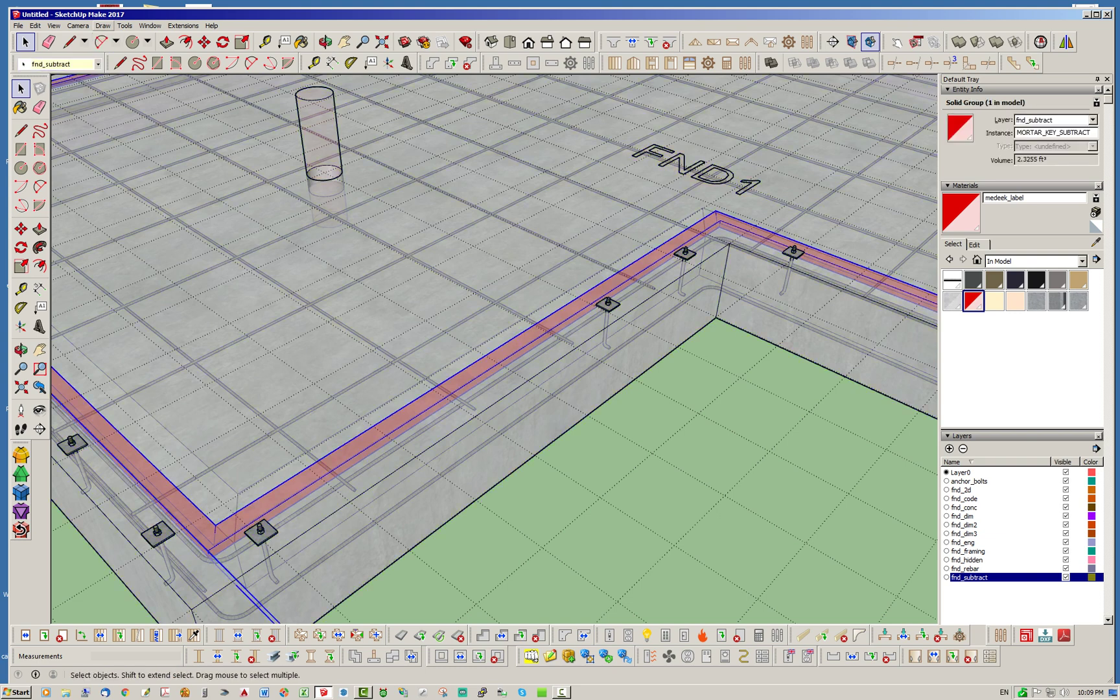
pyautogui.click(36, 26)
pyautogui.click(43, 63)
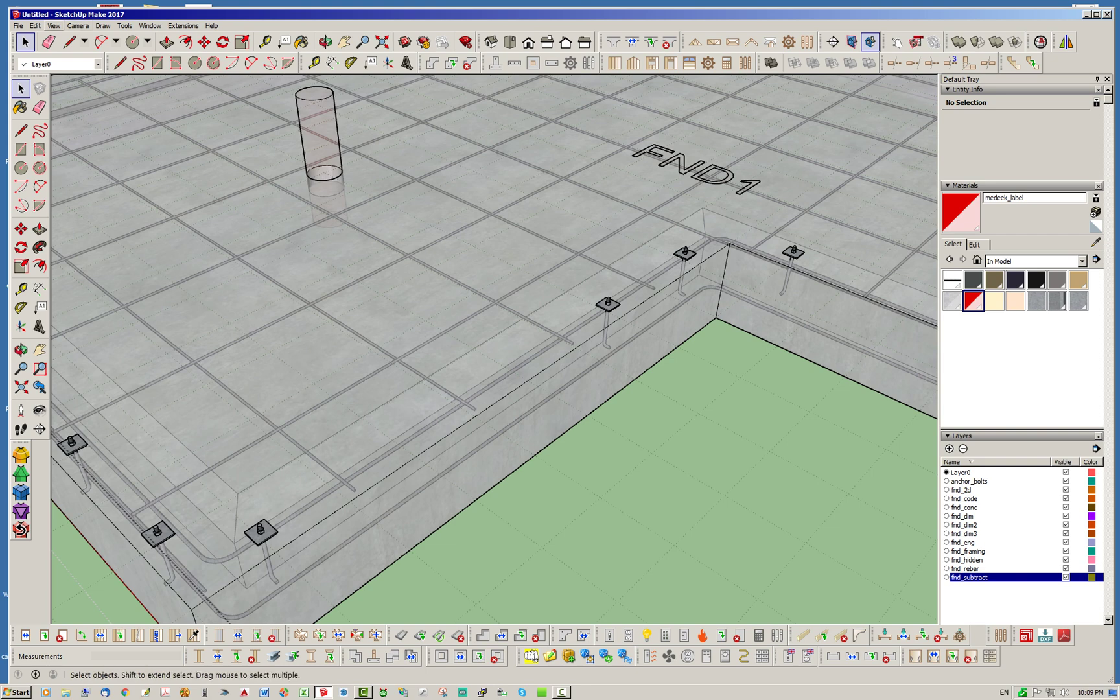
pyautogui.click(36, 25)
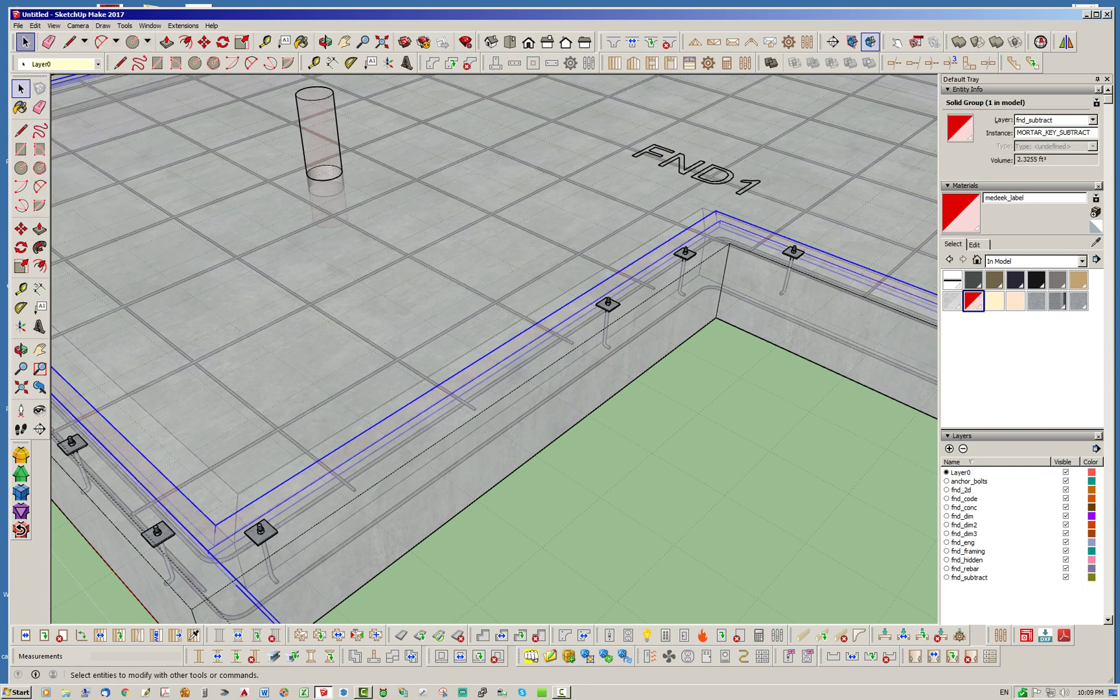
pyautogui.hotkey('ctrl', 't')
pyautogui.moveTo(494, 349); pyautogui.dragTo(566, 195, button='middle')
pyautogui.moveTo(265, 256); pyautogui.dragTo(377, 352, button='middle')
pyautogui.scroll(-3, 377, 352)
pyautogui.scroll(-2, 354, 379)
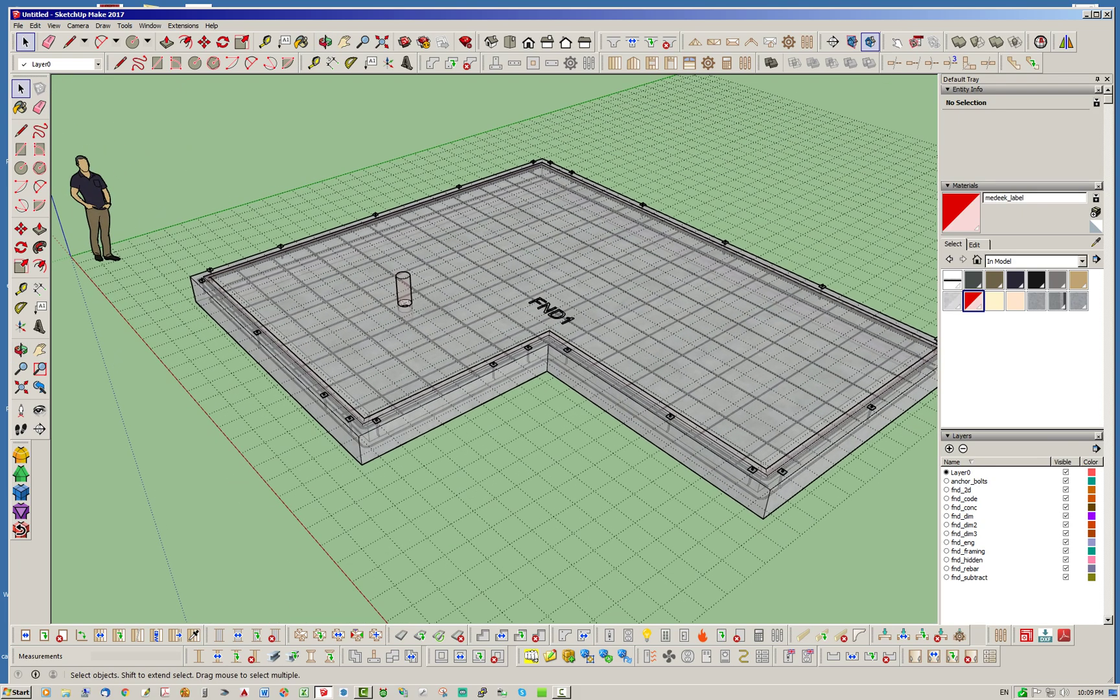
# - Edit the SOG foundation to set Anchor Bolts to NO, update it, and inspect the key along the slab edge
pyautogui.rightClick(471, 344)
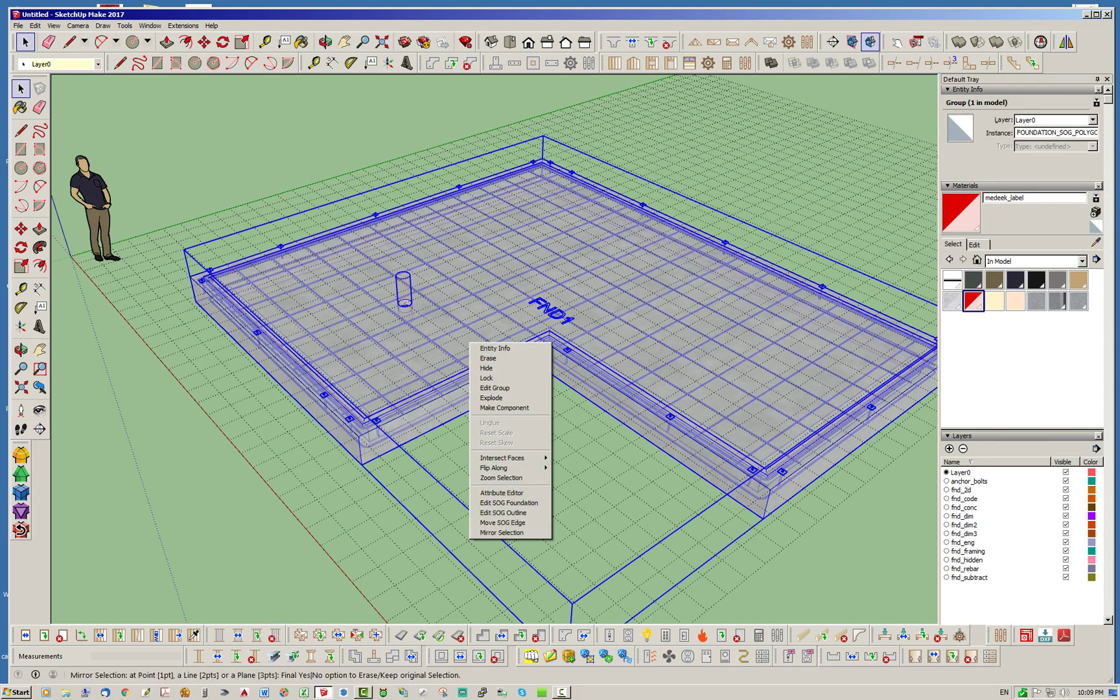
pyautogui.click(509, 503)
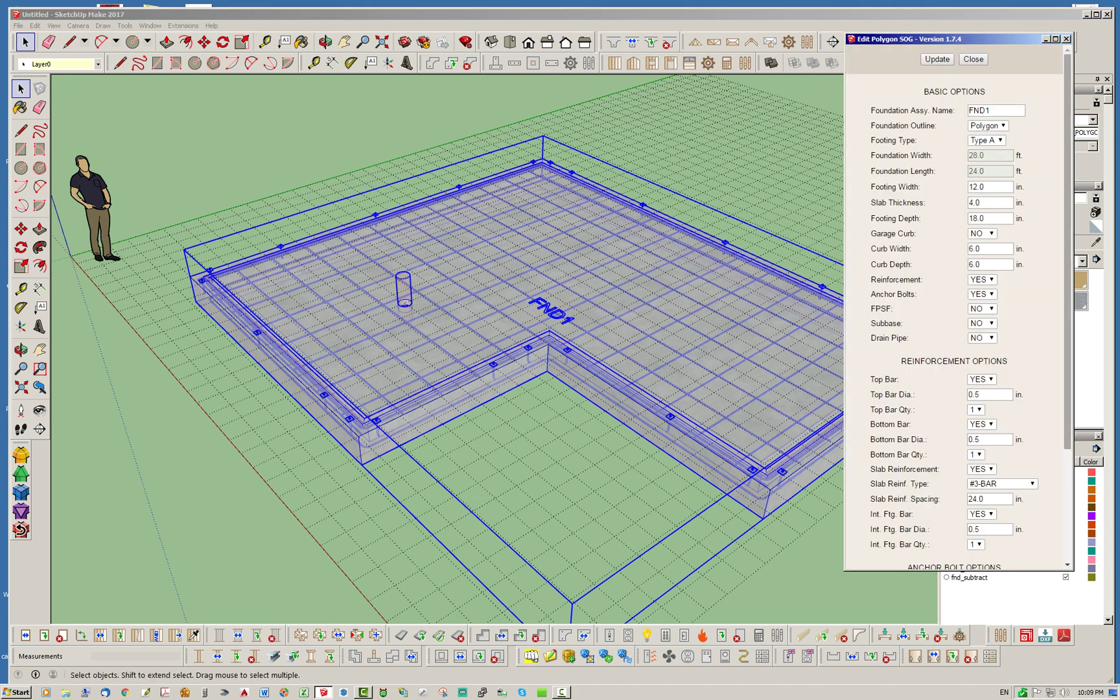
pyautogui.scroll(-3, 954, 311)
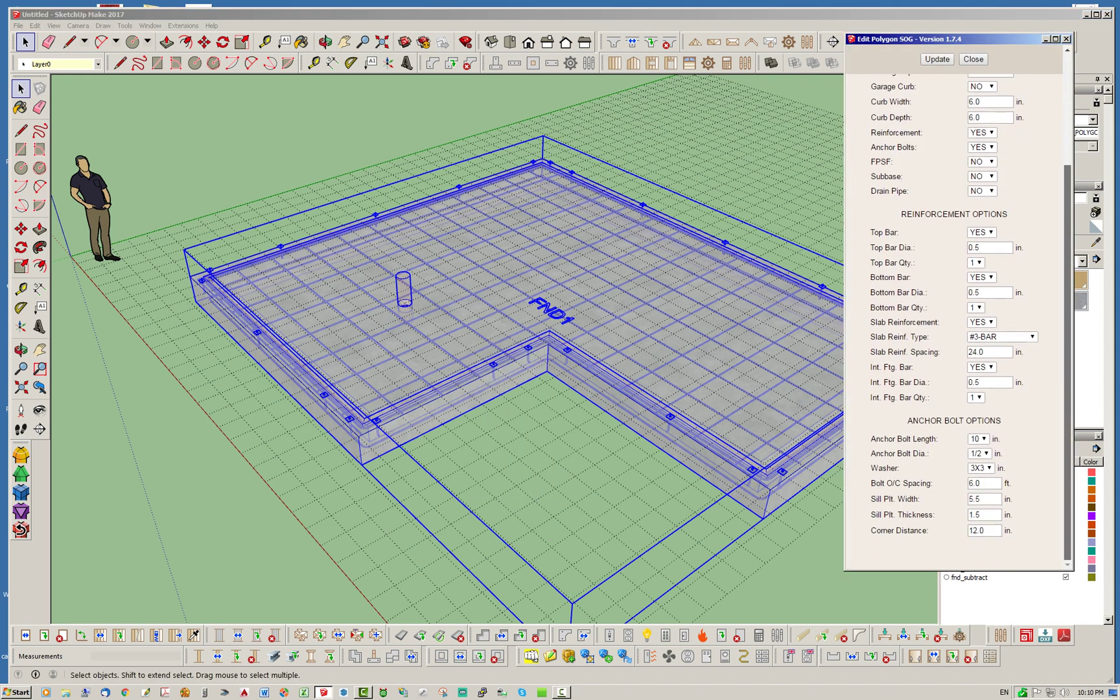
pyautogui.scroll(3, 954, 311)
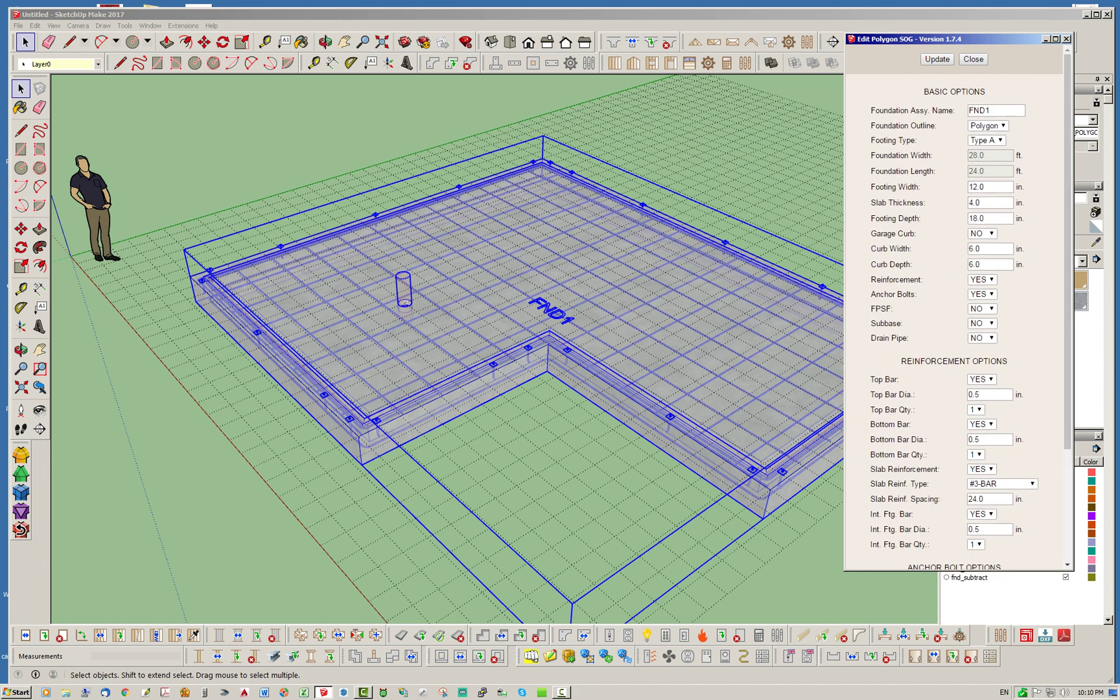
pyautogui.click(982, 293)
pyautogui.click(976, 314)
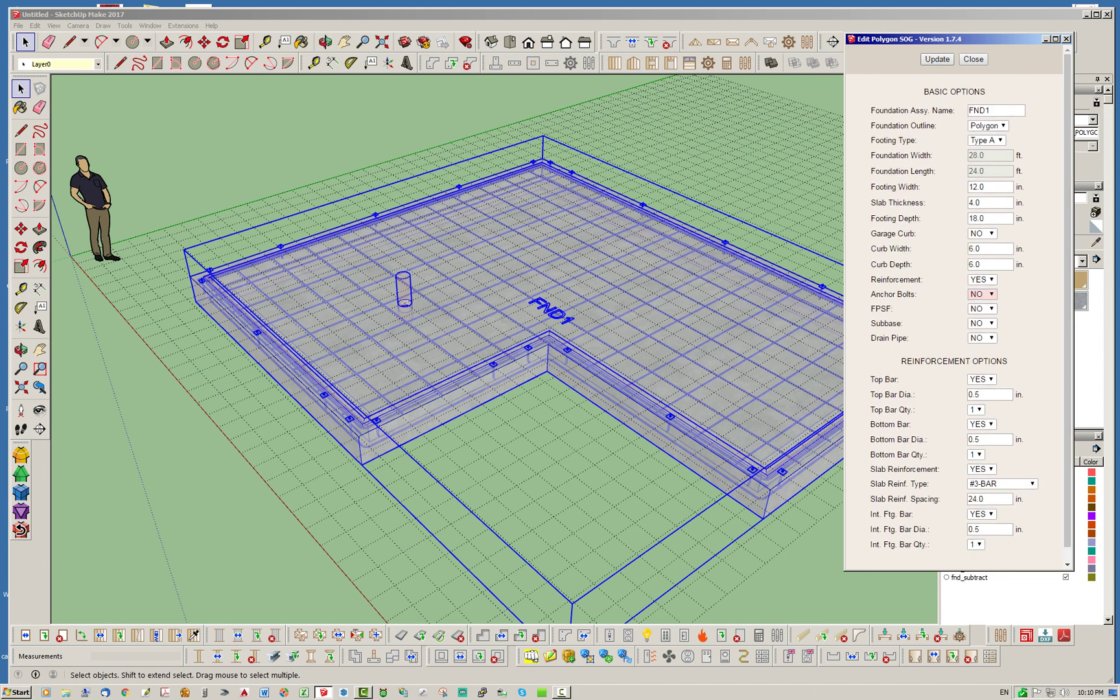
pyautogui.click(936, 59)
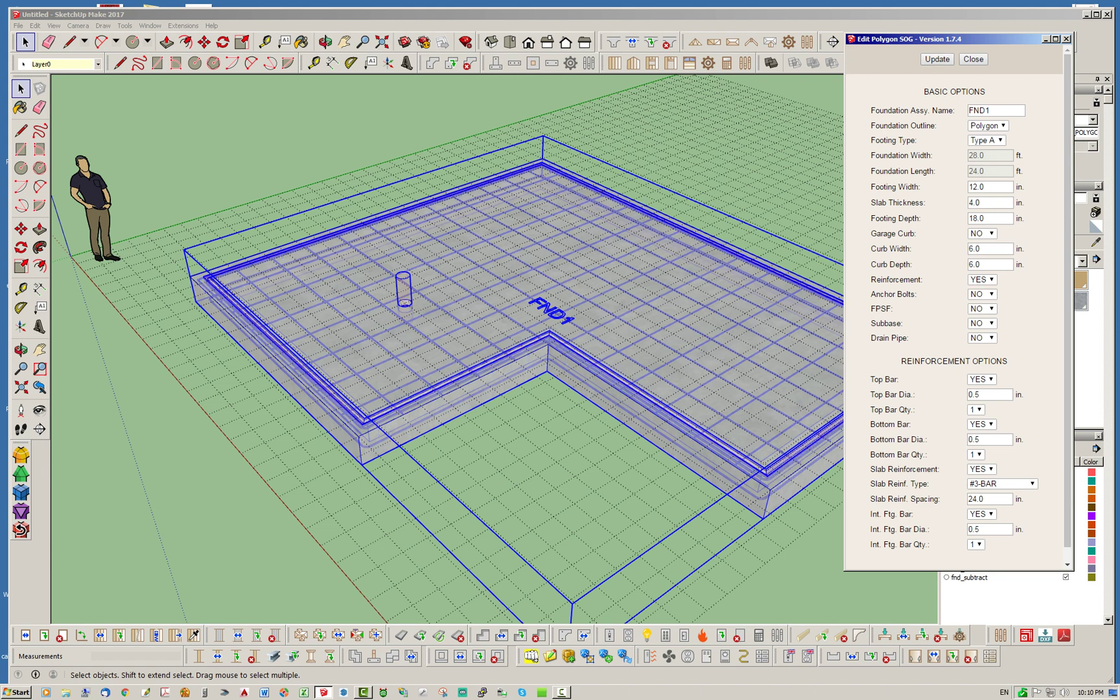
pyautogui.click(973, 59)
pyautogui.hotkey('ctrl', 't')
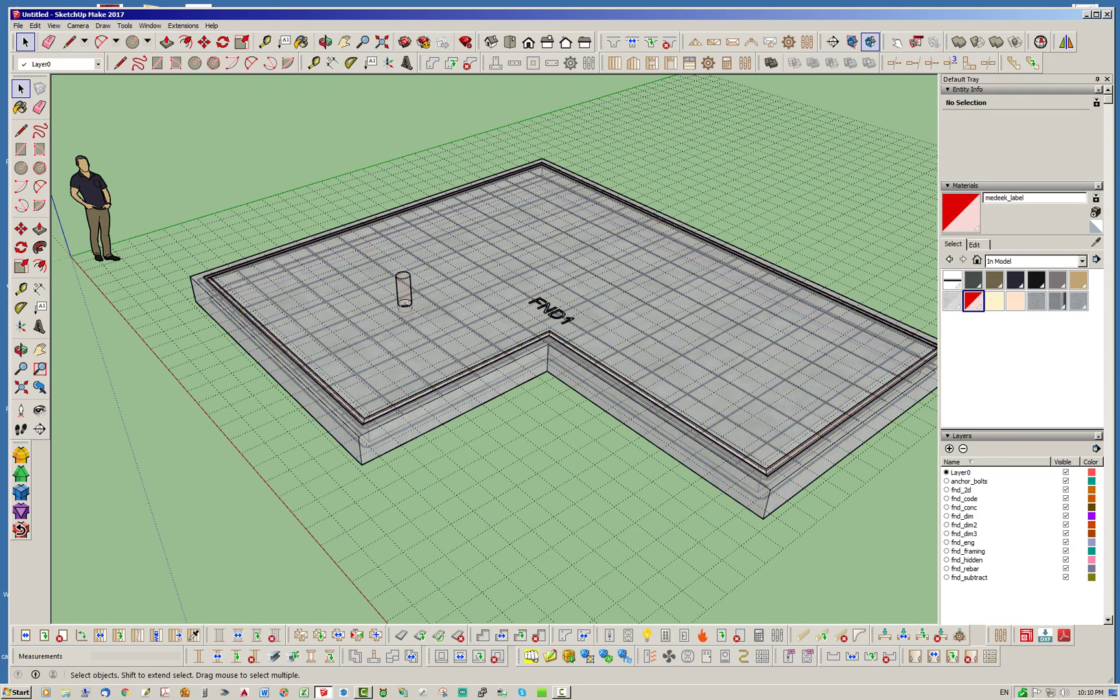
pyautogui.scroll(5, 439, 362)
pyautogui.moveTo(439, 363); pyautogui.dragTo(453, 333, button='middle')
pyautogui.scroll(-2, 453, 334)
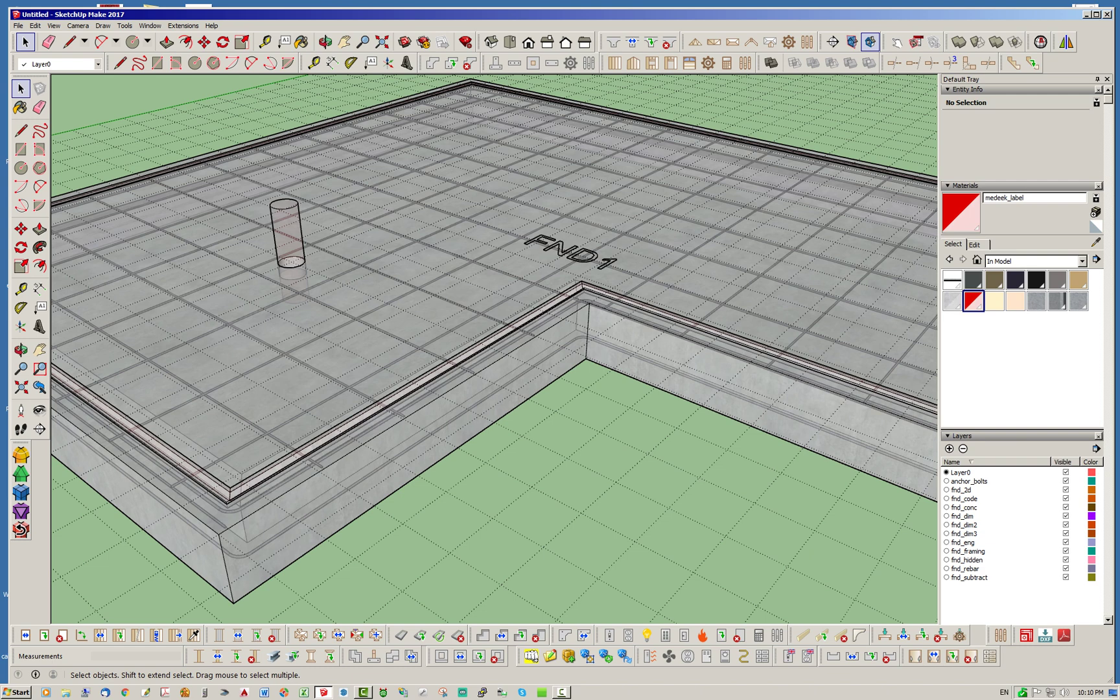
# - Hide the fnd_subtract layer and set the medeek_concrete material's opacity to 100
pyautogui.click(1065, 577)
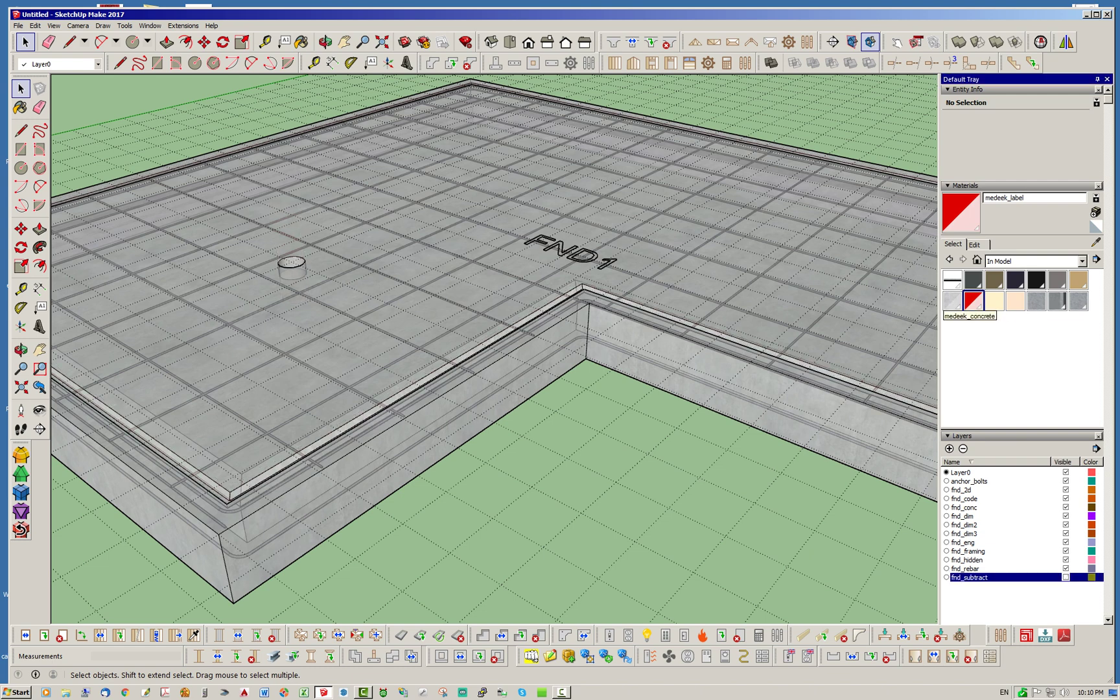
pyautogui.click(952, 300)
pyautogui.click(974, 245)
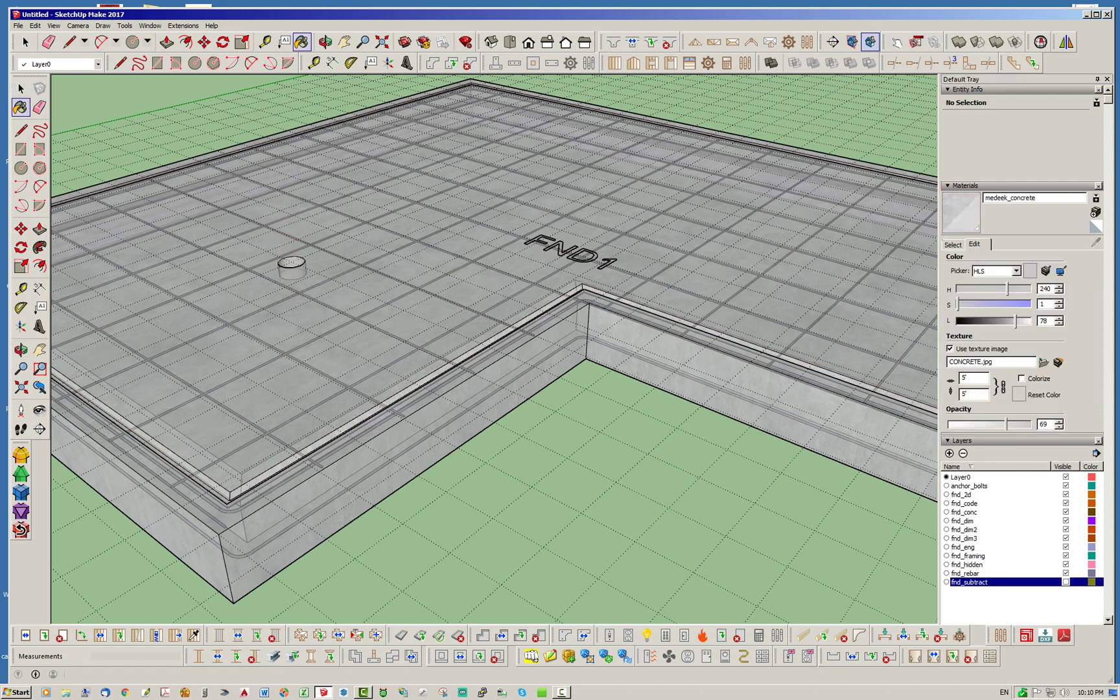
pyautogui.moveTo(1007, 423); pyautogui.dragTo(1032, 424)
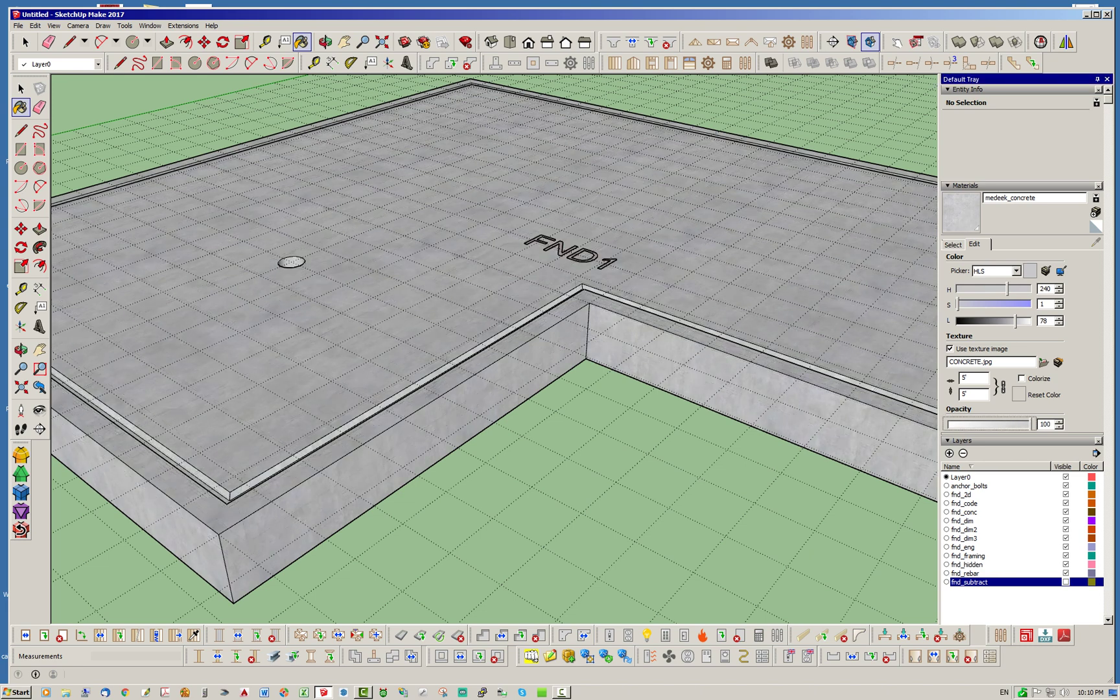
pyautogui.press('space')
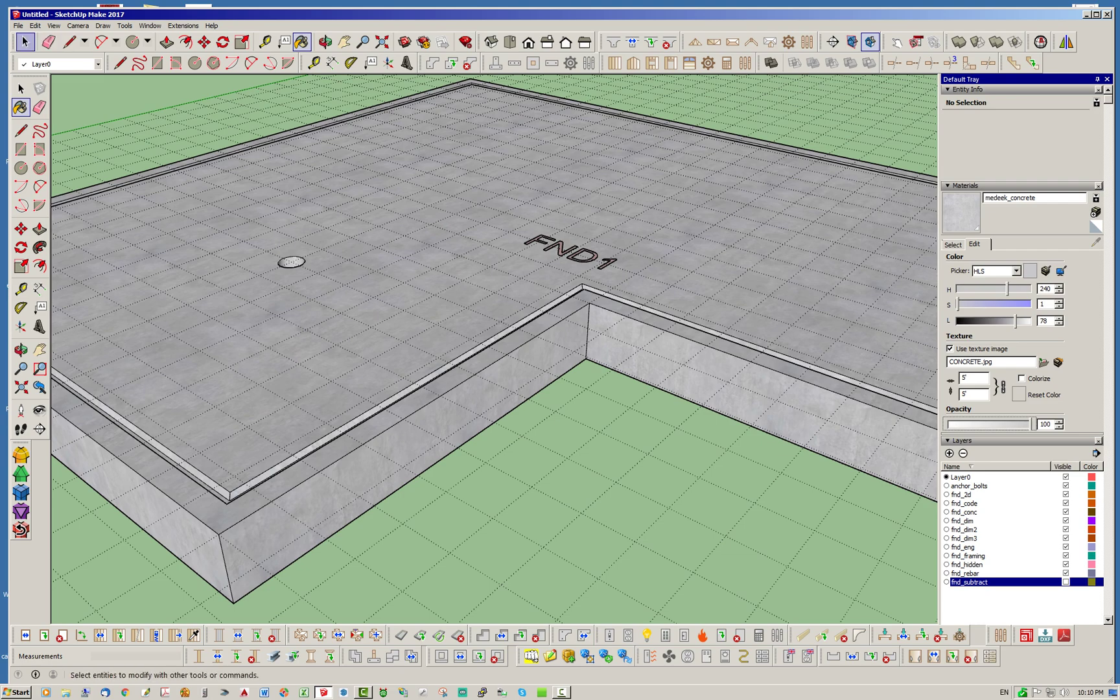
# - Hide the ground grid group surrounding the foundation
pyautogui.moveTo(161, 239); pyautogui.dragTo(300, 223, button='middle')
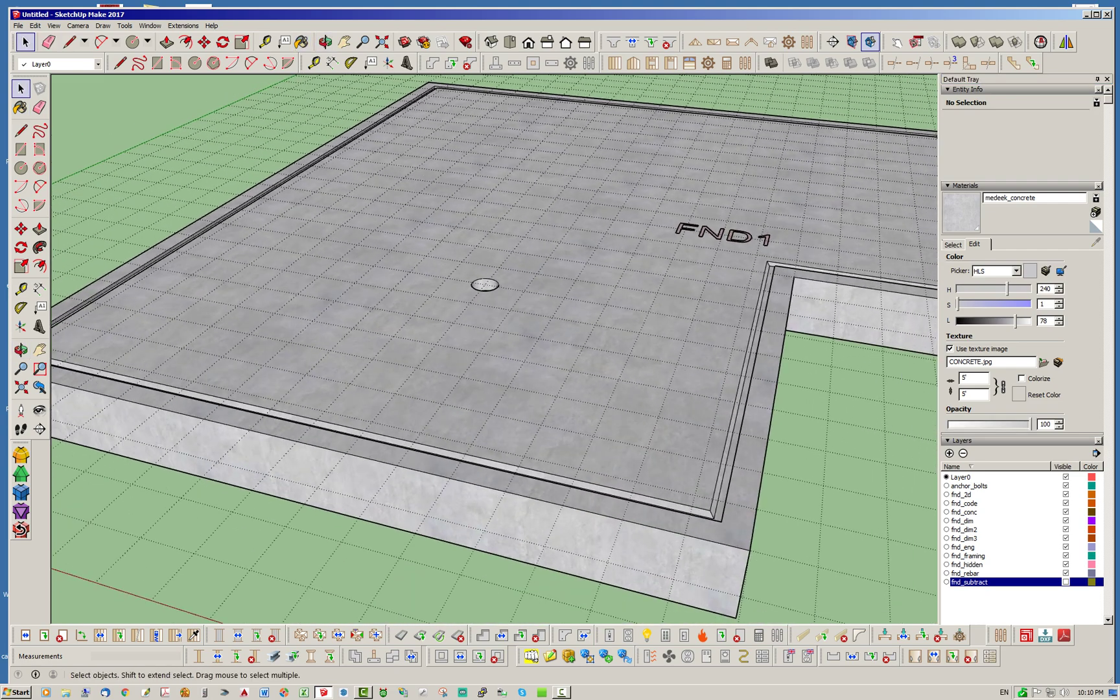
pyautogui.scroll(-3, 299, 222)
pyautogui.moveTo(717, 378); pyautogui.dragTo(683, 413)
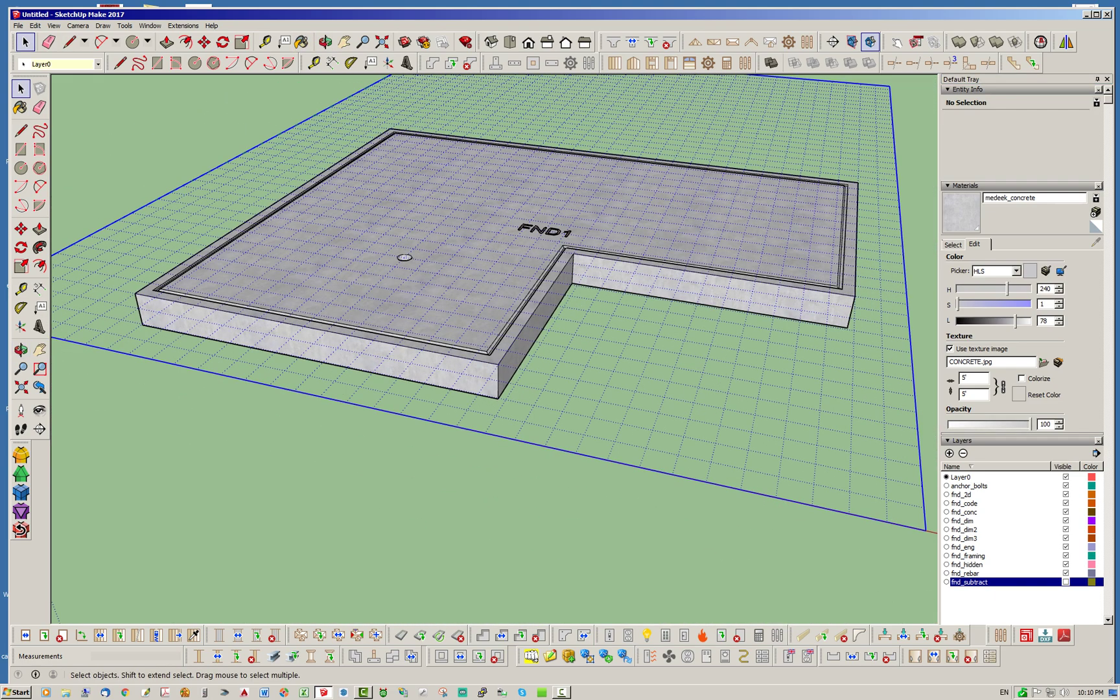
pyautogui.rightClick(655, 365)
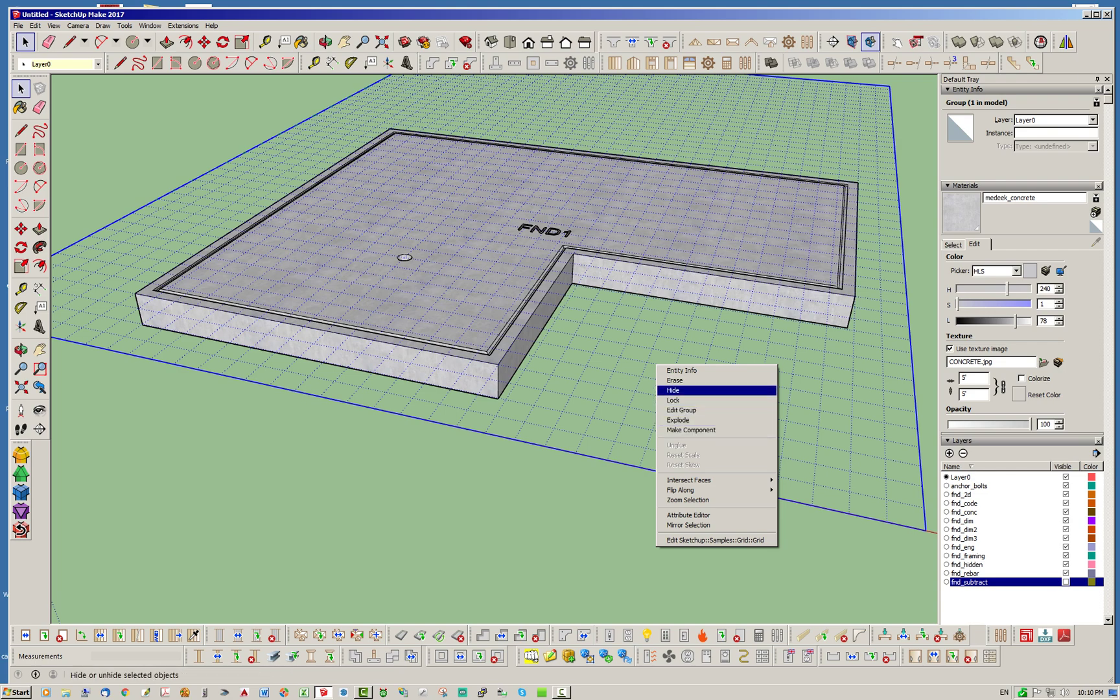
pyautogui.click(673, 390)
# - Examine the keyway cut along the slab's edges and corners from several sides
pyautogui.moveTo(493, 305); pyautogui.dragTo(616, 353, button='middle')
pyautogui.moveTo(531, 337); pyautogui.dragTo(263, 339, button='middle')
pyautogui.scroll(3, 400, 382)
pyautogui.scroll(4, 374, 399)
pyautogui.scroll(-2, 264, 339)
pyautogui.scroll(-4, 240, 299)
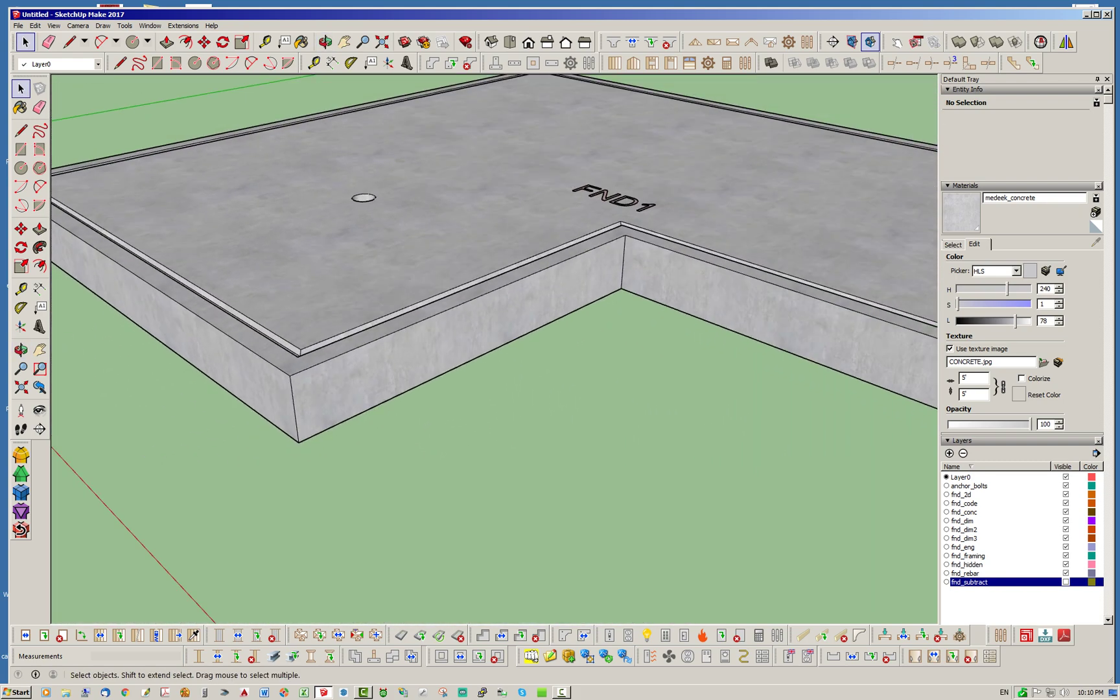
pyautogui.moveTo(480, 260); pyautogui.dragTo(272, 311, button='middle')
pyautogui.moveTo(505, 389); pyautogui.dragTo(518, 382, button='middle')
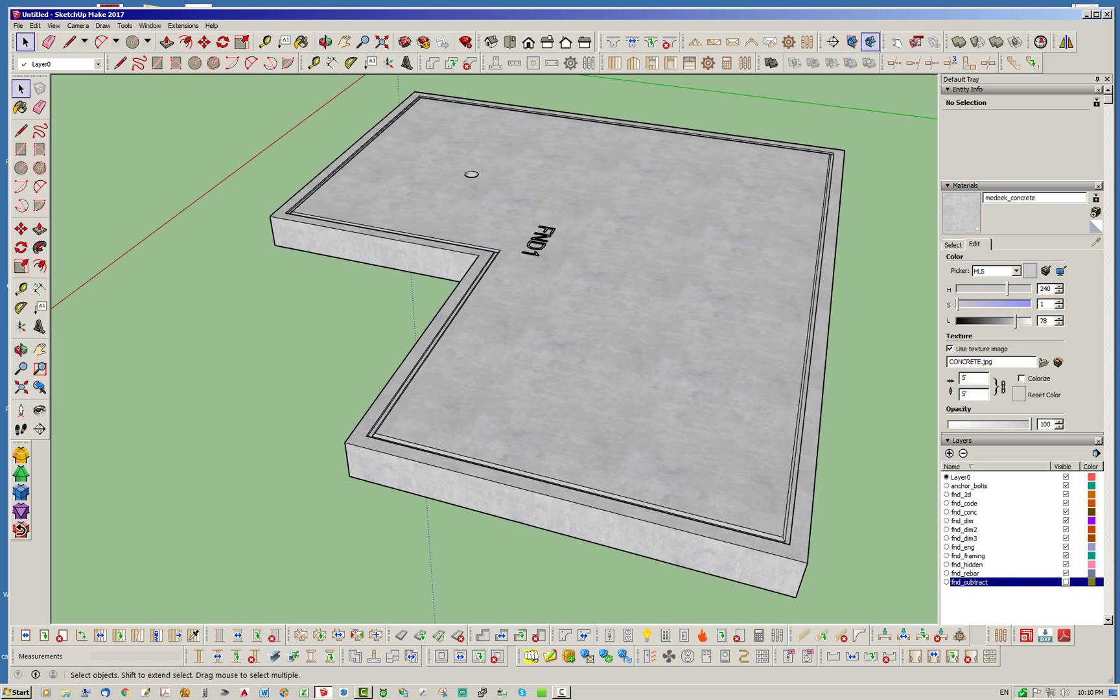
pyautogui.moveTo(518, 383); pyautogui.dragTo(535, 353, button='middle')
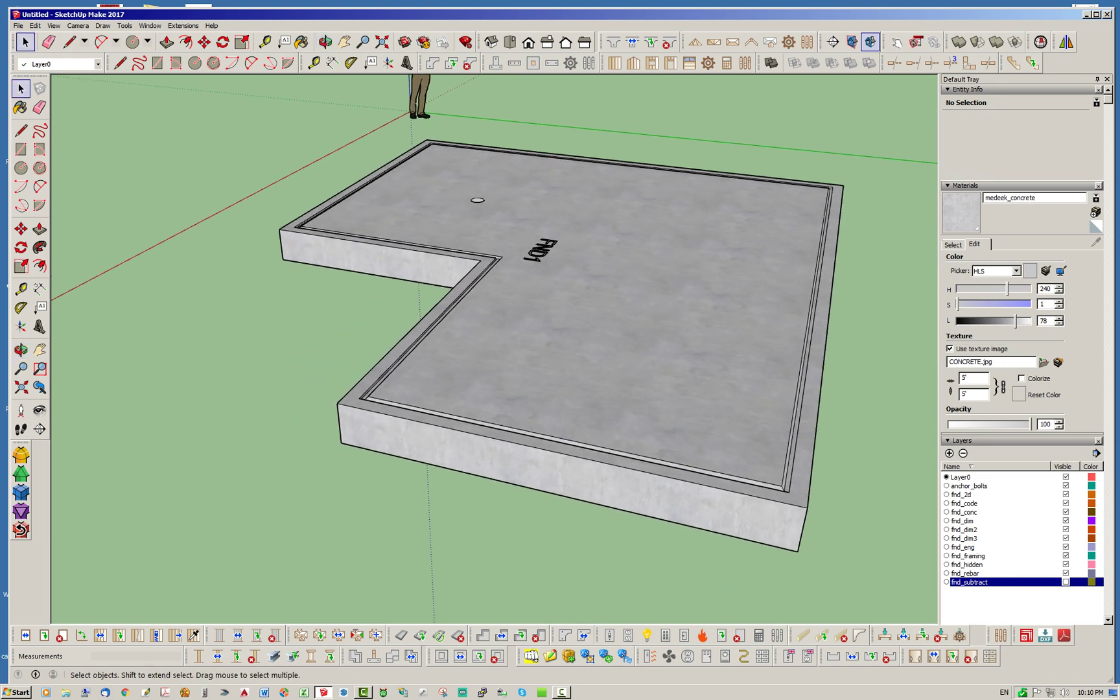
# - Show the fnd_subtract layer for comparison, hide it again, and inspect the slab's underside around the pipe hole
pyautogui.click(1065, 582)
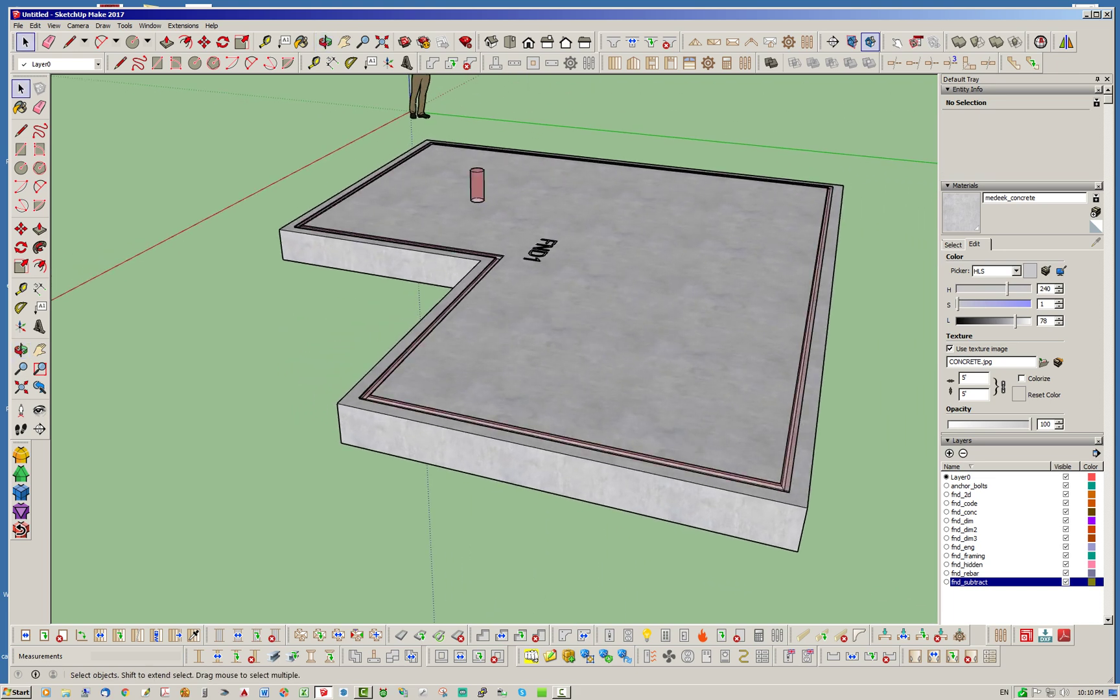
pyautogui.click(1065, 582)
pyautogui.moveTo(492, 363); pyautogui.dragTo(447, 250, button='middle')
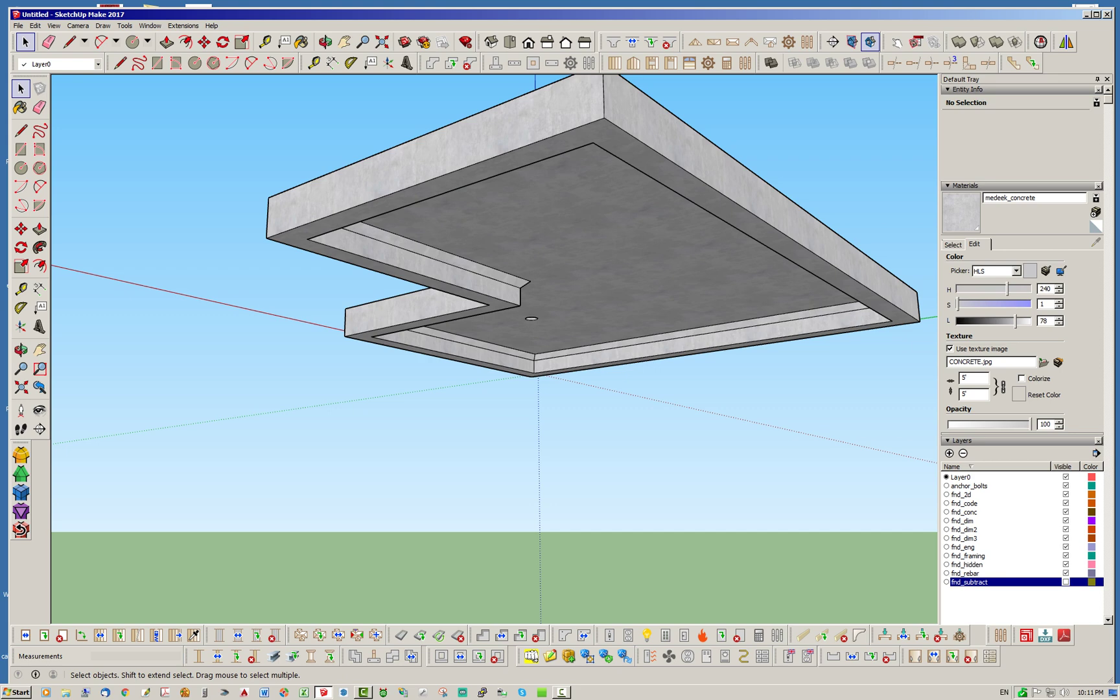
pyautogui.moveTo(447, 250); pyautogui.dragTo(599, 437, button='middle')
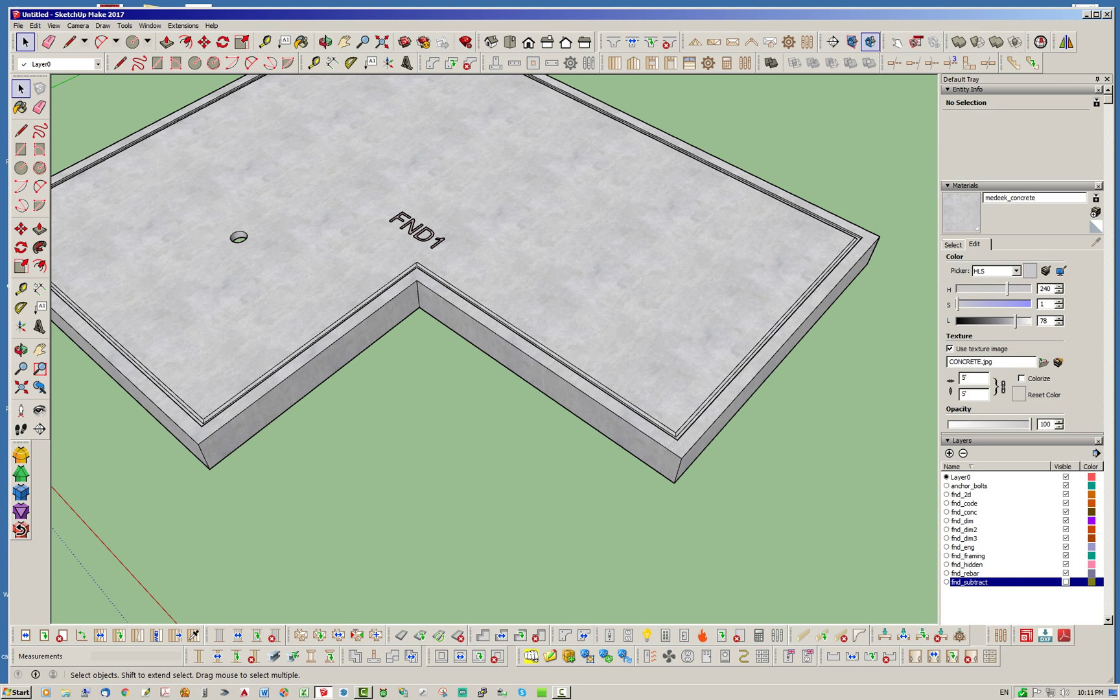
# - Examine the keyway close up at the slab's outer corner, along with the pipe hole and the whole foundation
pyautogui.moveTo(389, 304); pyautogui.dragTo(421, 266, button='middle')
pyautogui.scroll(1, 230, 200)
pyautogui.scroll(1, 240, 221)
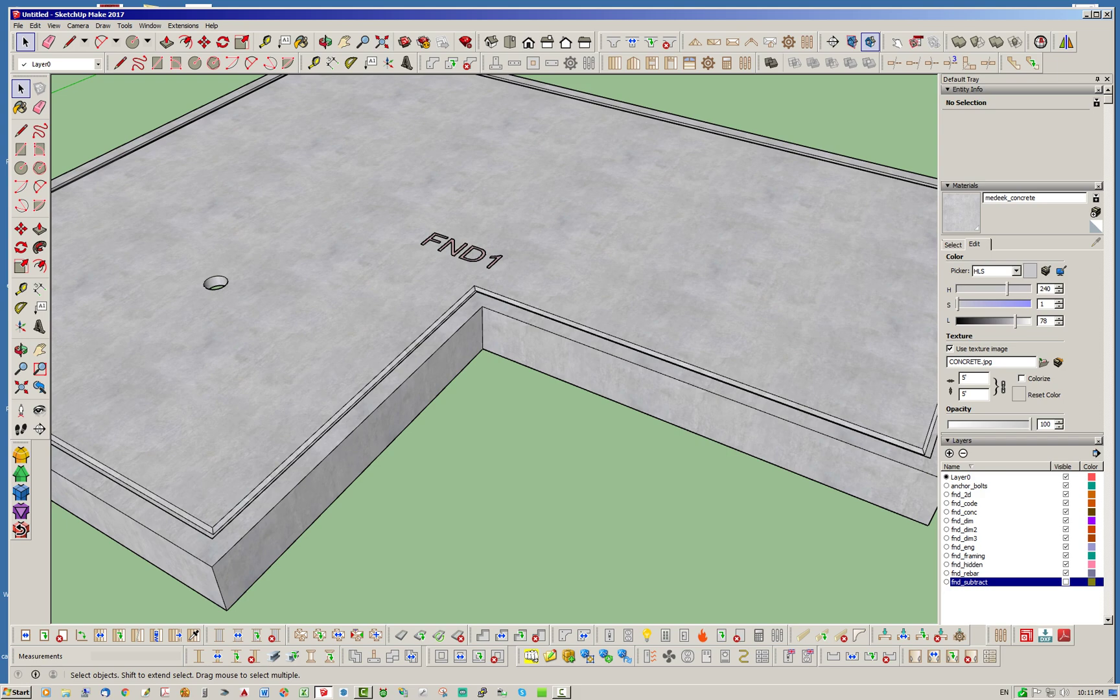
pyautogui.scroll(-2, 700, 412)
pyautogui.moveTo(415, 466)
pyautogui.mouseDown(button='middle')
pyautogui.moveTo(532, 463)
pyautogui.moveTo(418, 476)
pyautogui.mouseUp(button='middle')
pyautogui.scroll(3, 418, 476)
pyautogui.scroll(3, 428, 524)
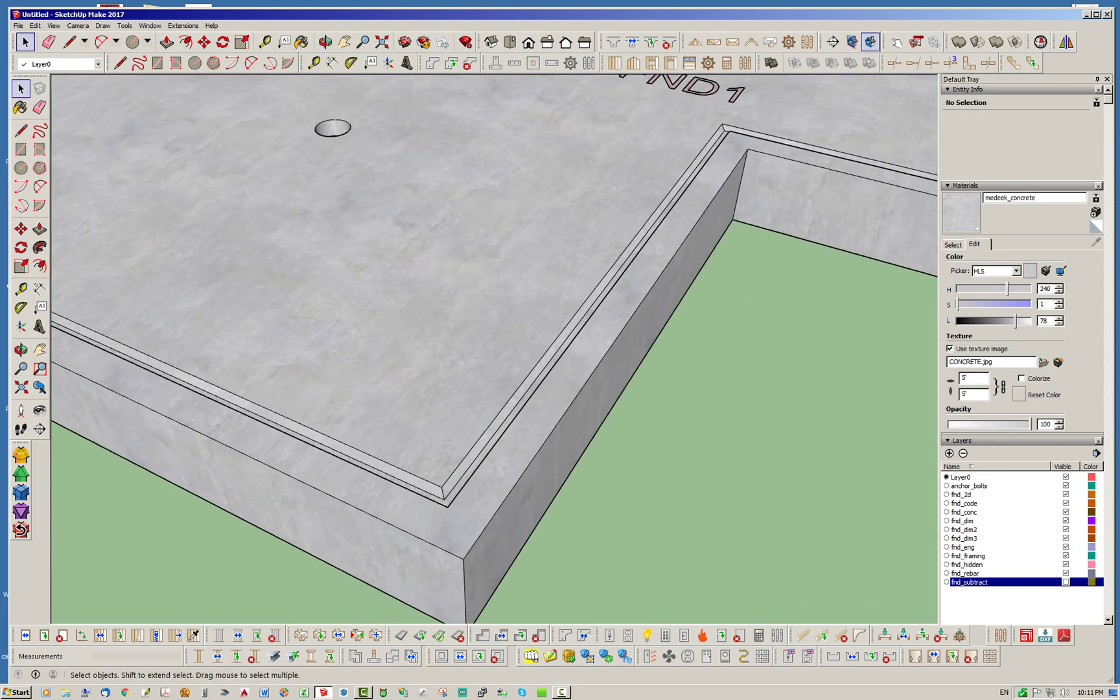
pyautogui.moveTo(428, 525); pyautogui.dragTo(355, 492, button='middle')
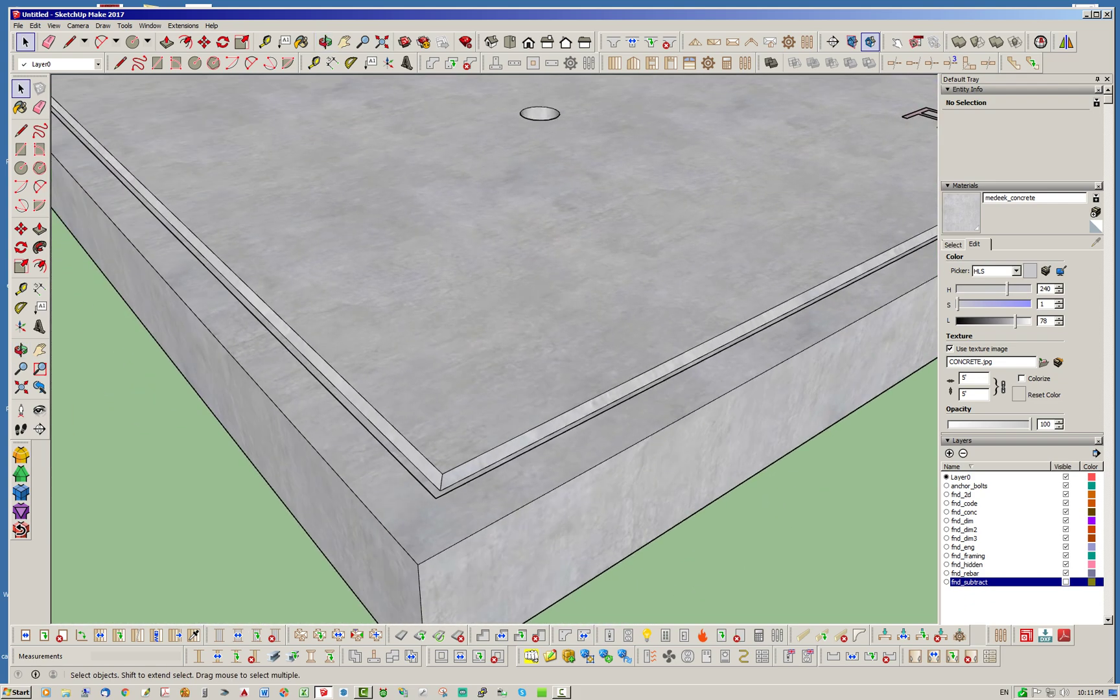
pyautogui.scroll(-5, 493, 349)
pyautogui.scroll(2, 492, 350)
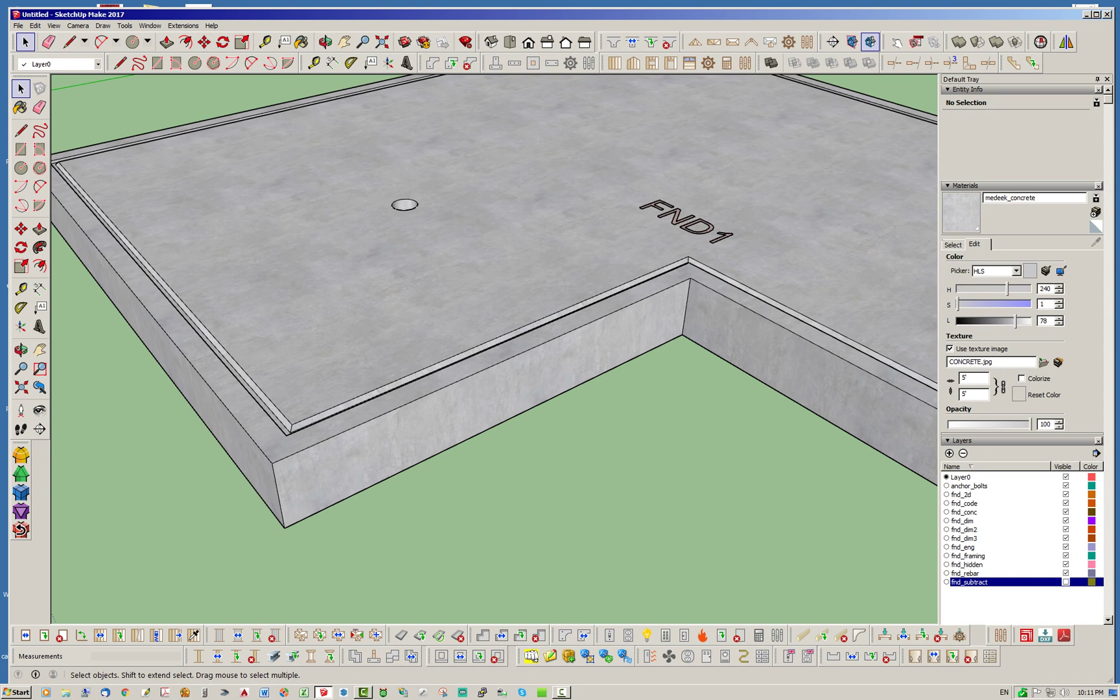
pyautogui.hotkey('shift', 'z')
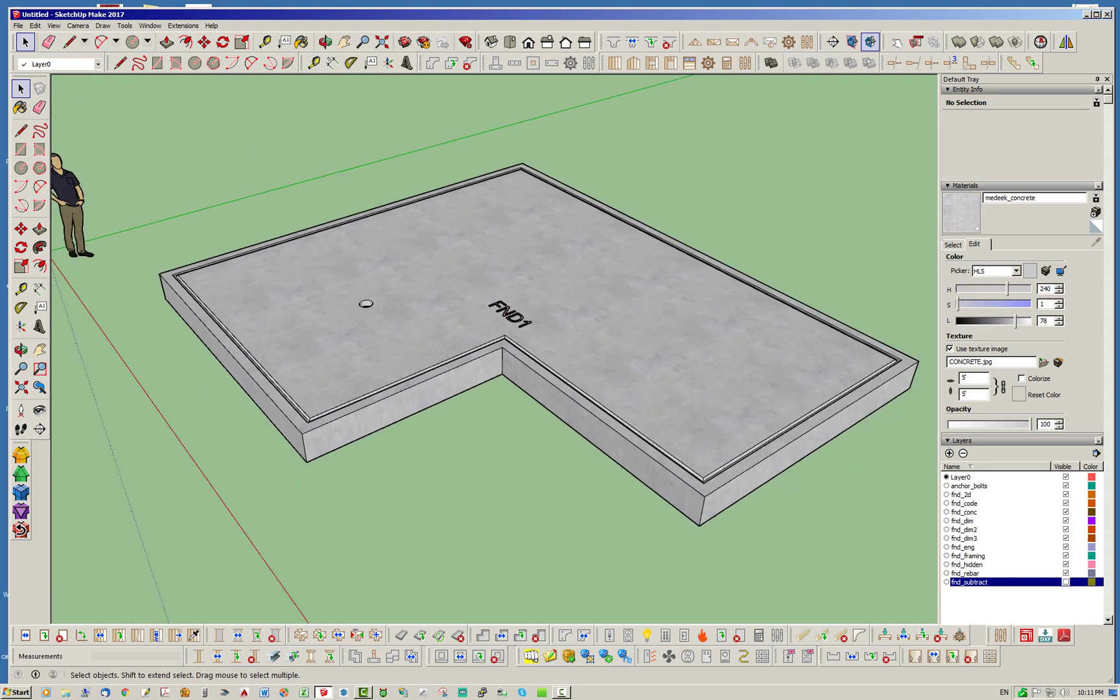
pyautogui.moveTo(492, 350); pyautogui.dragTo(544, 362, button='middle')
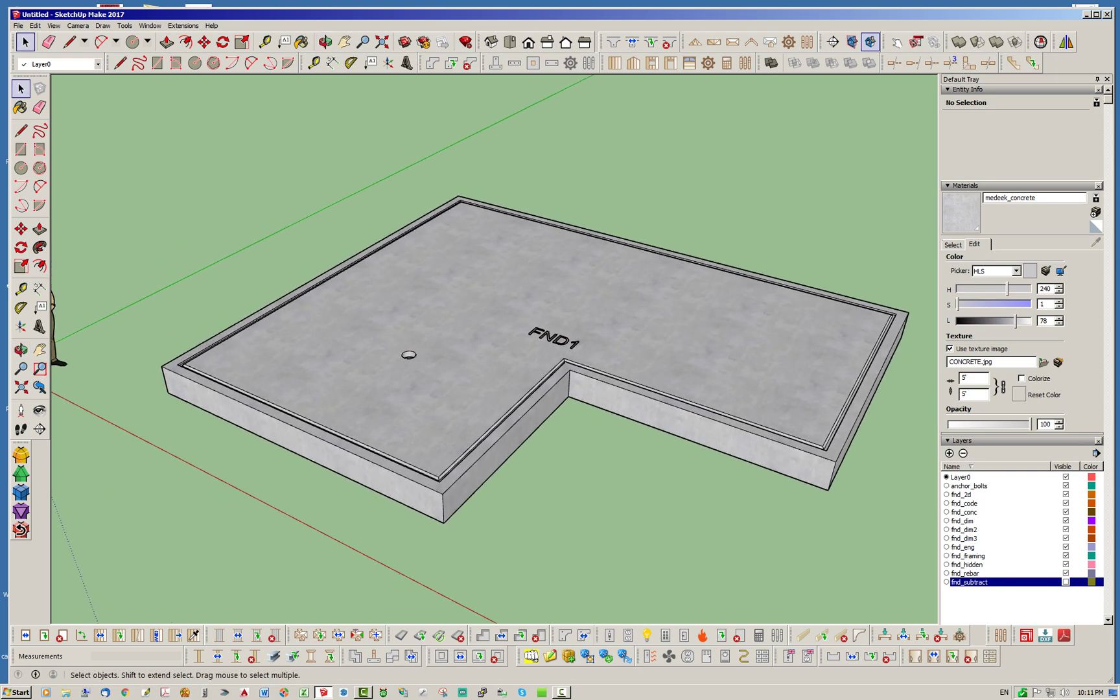